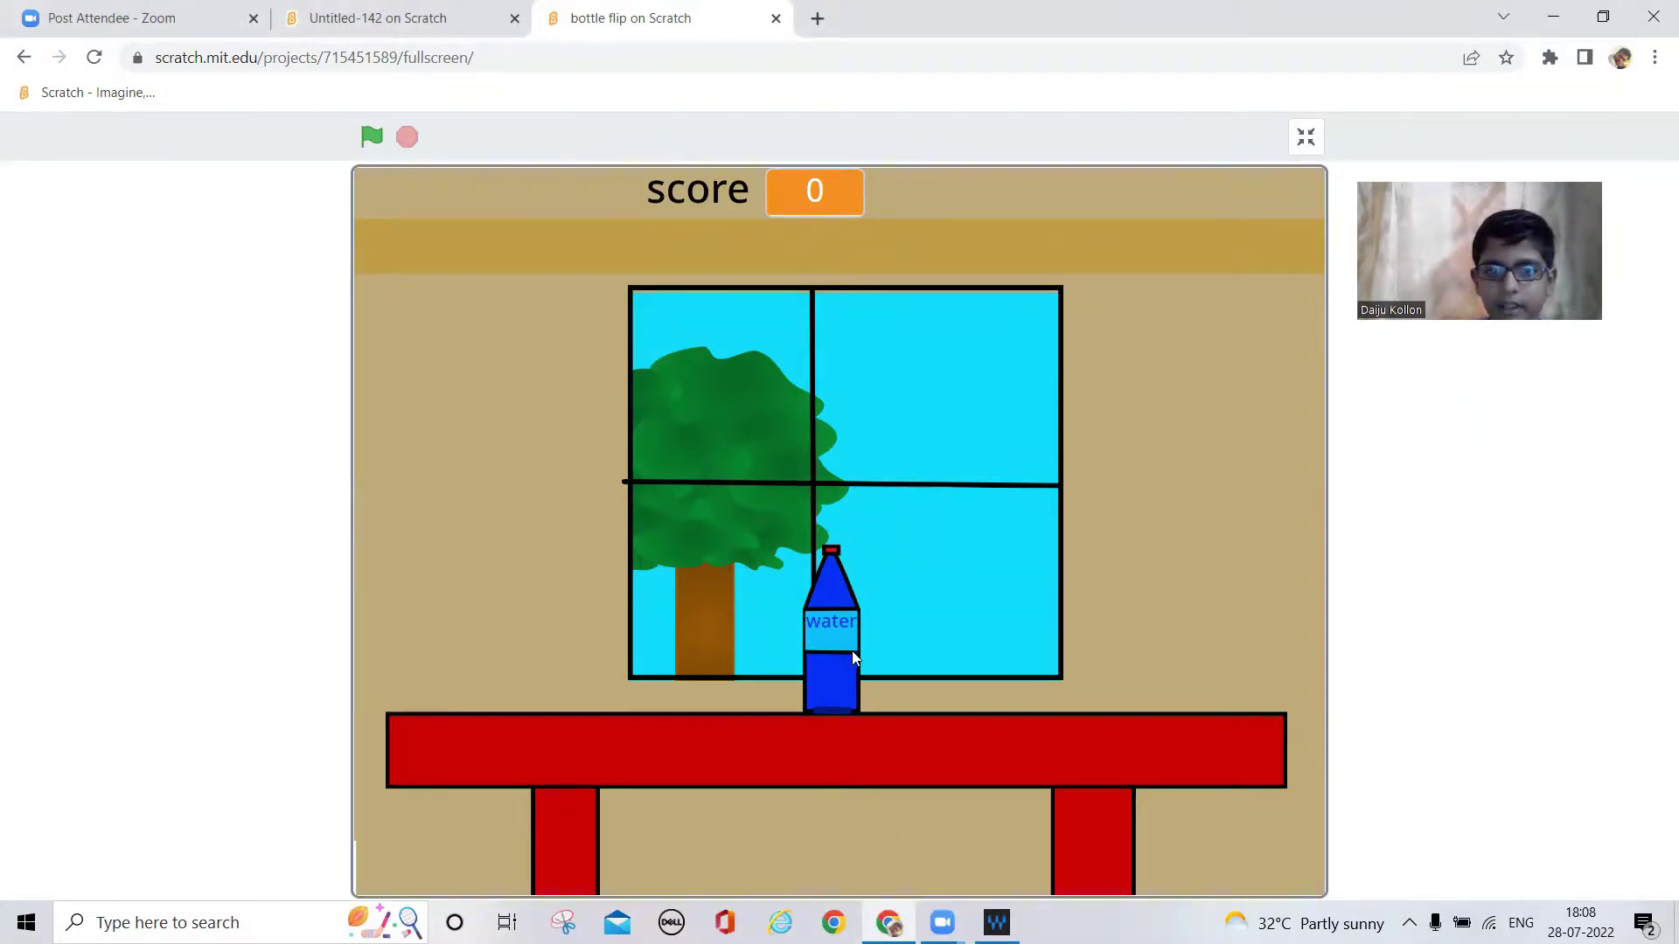
Play the bottle-flip game, flipping the bottle seven times with space, then reset and stop it
{"action": "left_click", "coordinate": [374, 150]}
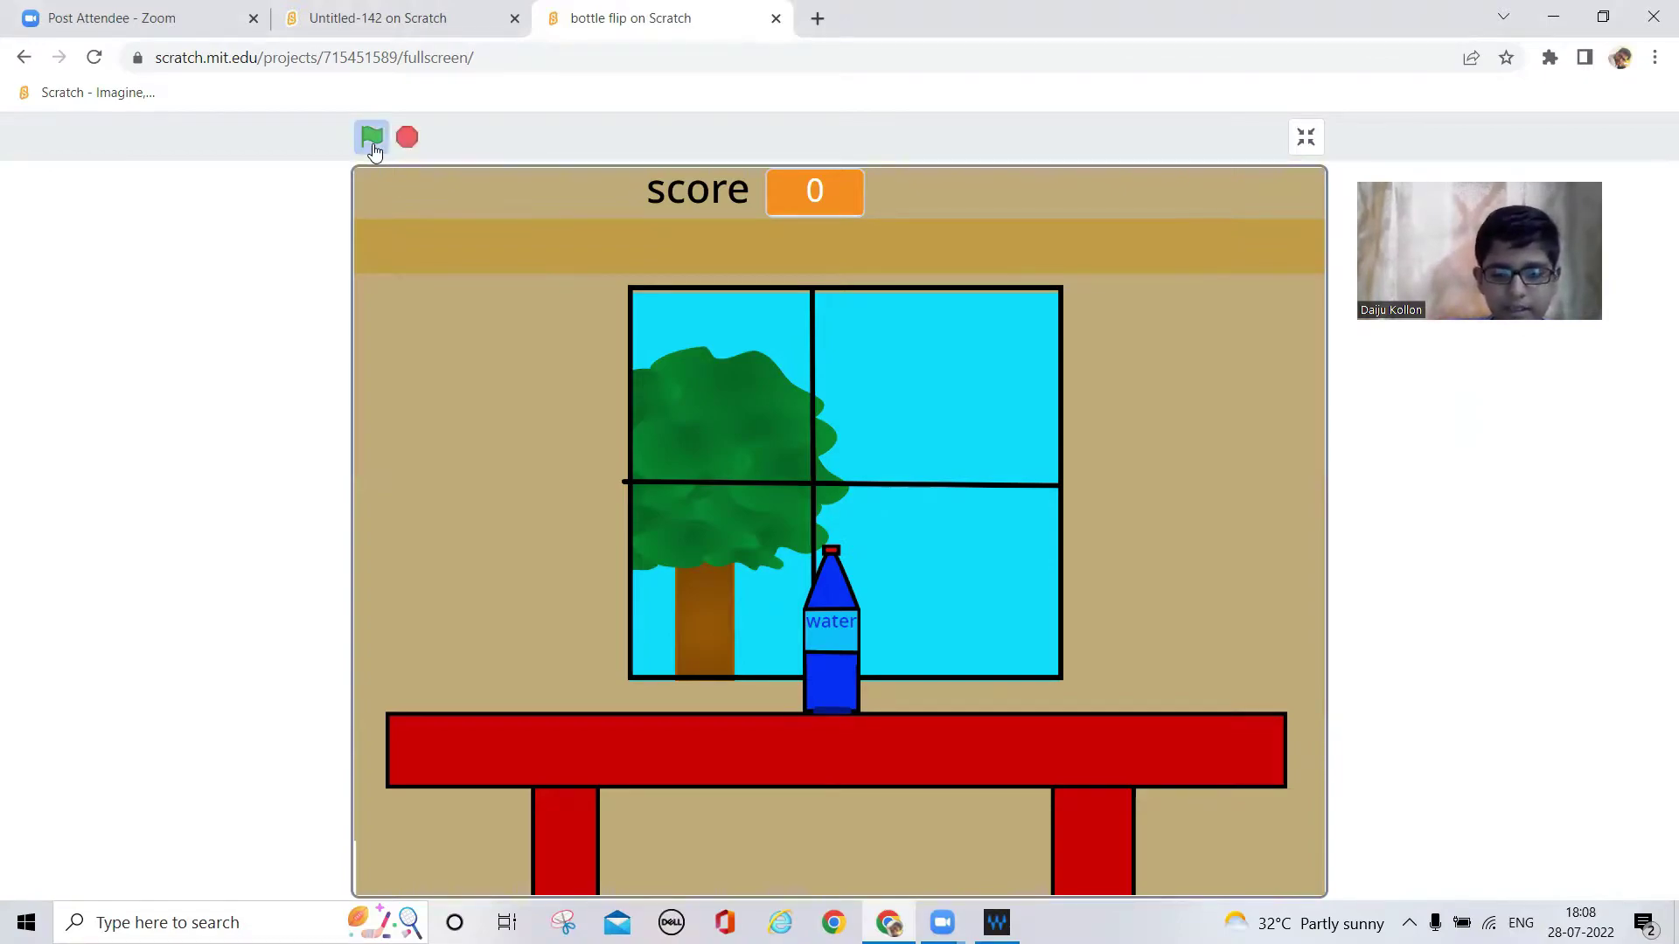
{"action": "key", "text": "space"}
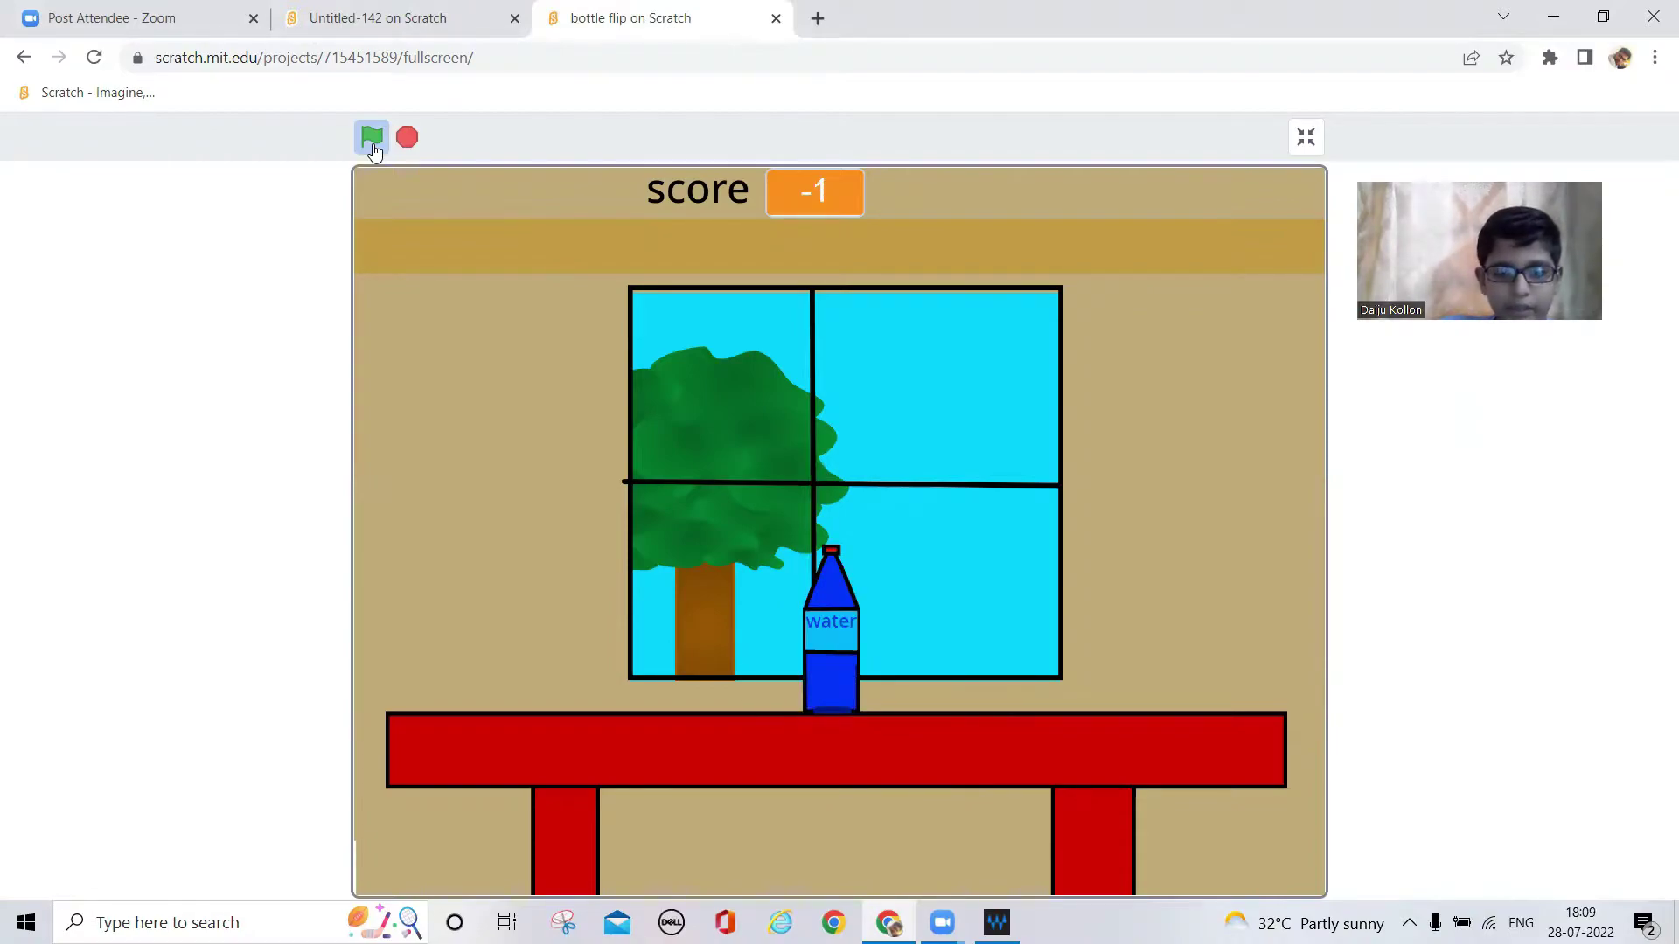
{"action": "key", "text": "space"}
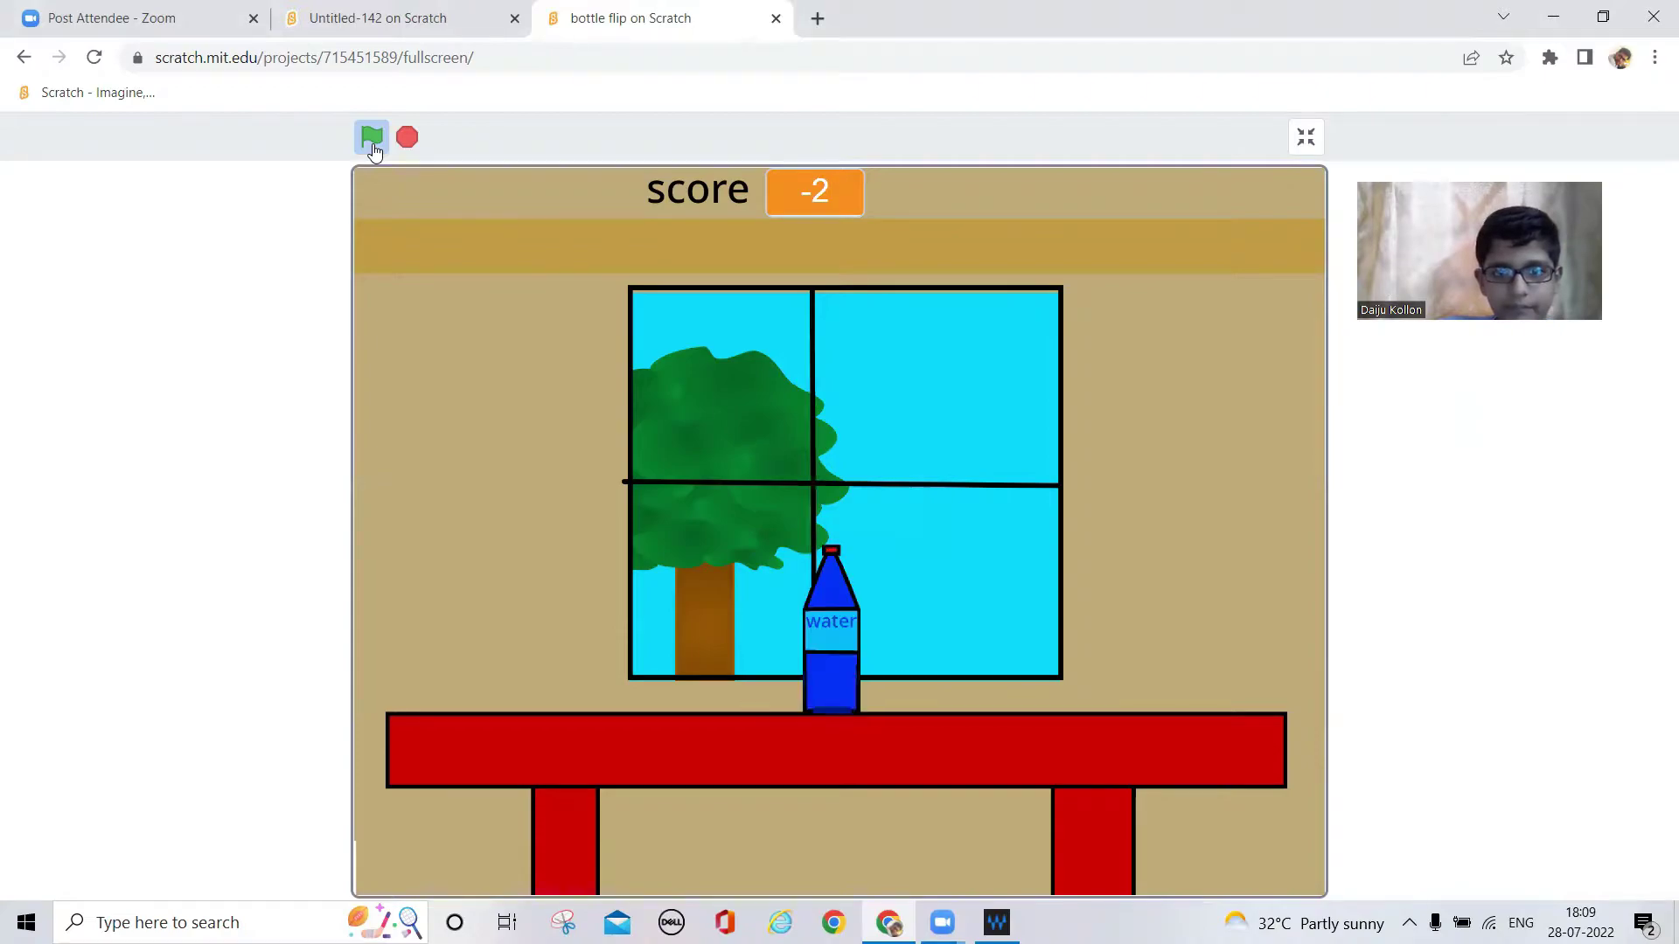
{"action": "key", "text": "space"}
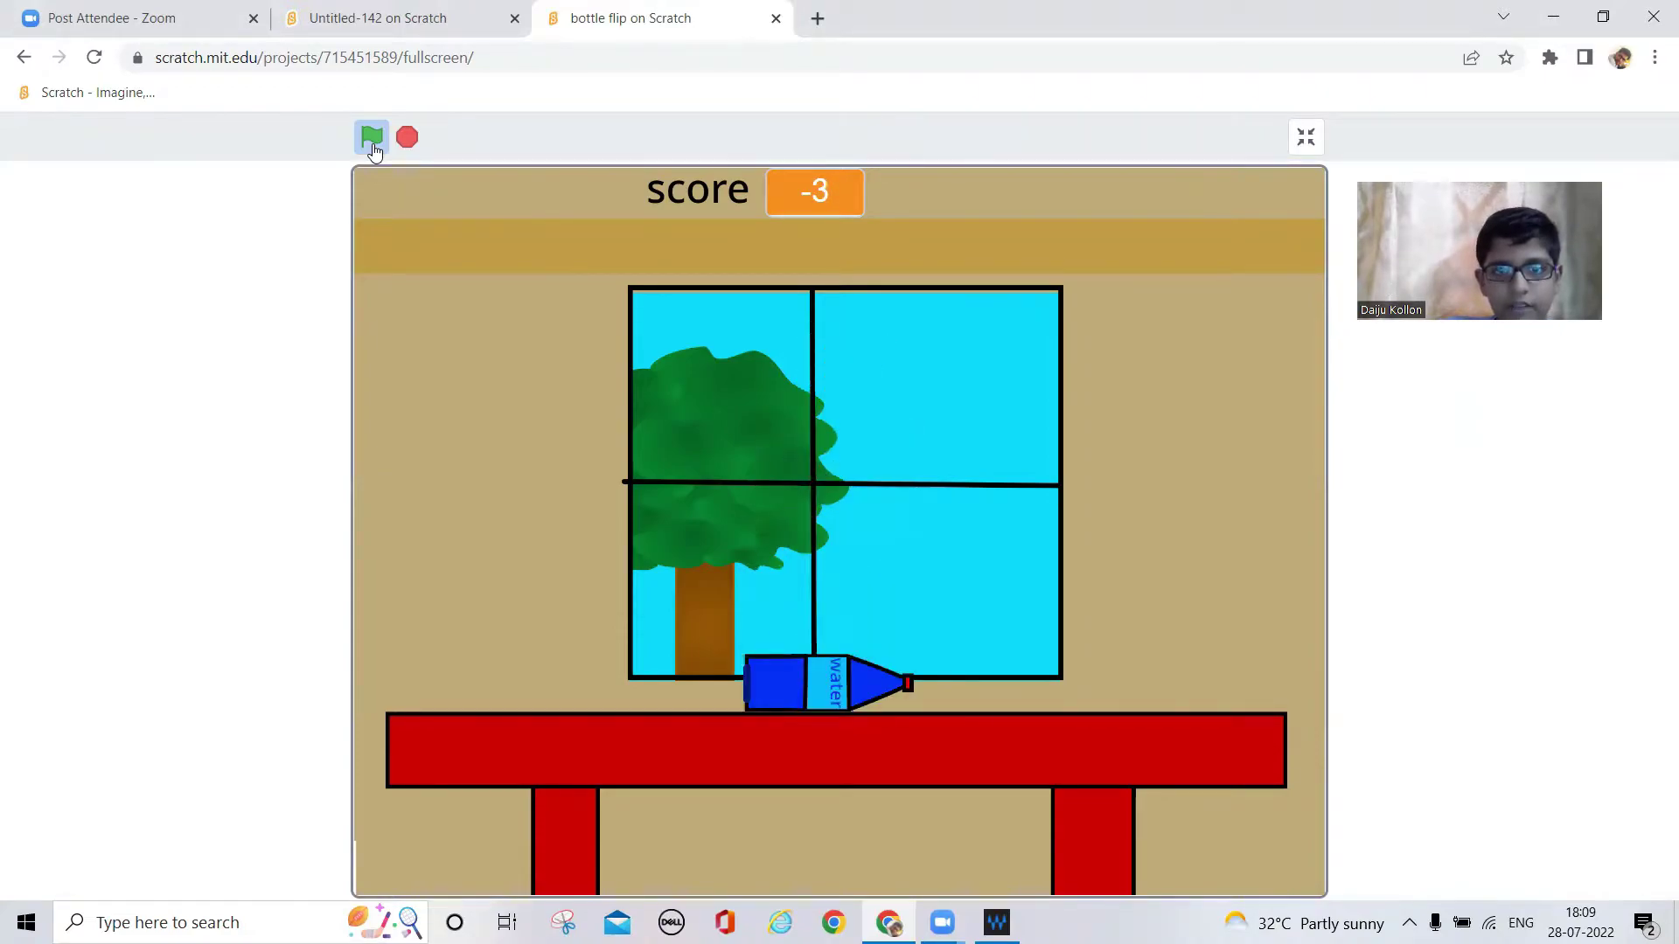
{"action": "key", "text": "space"}
{"action": "key", "text": "space"}
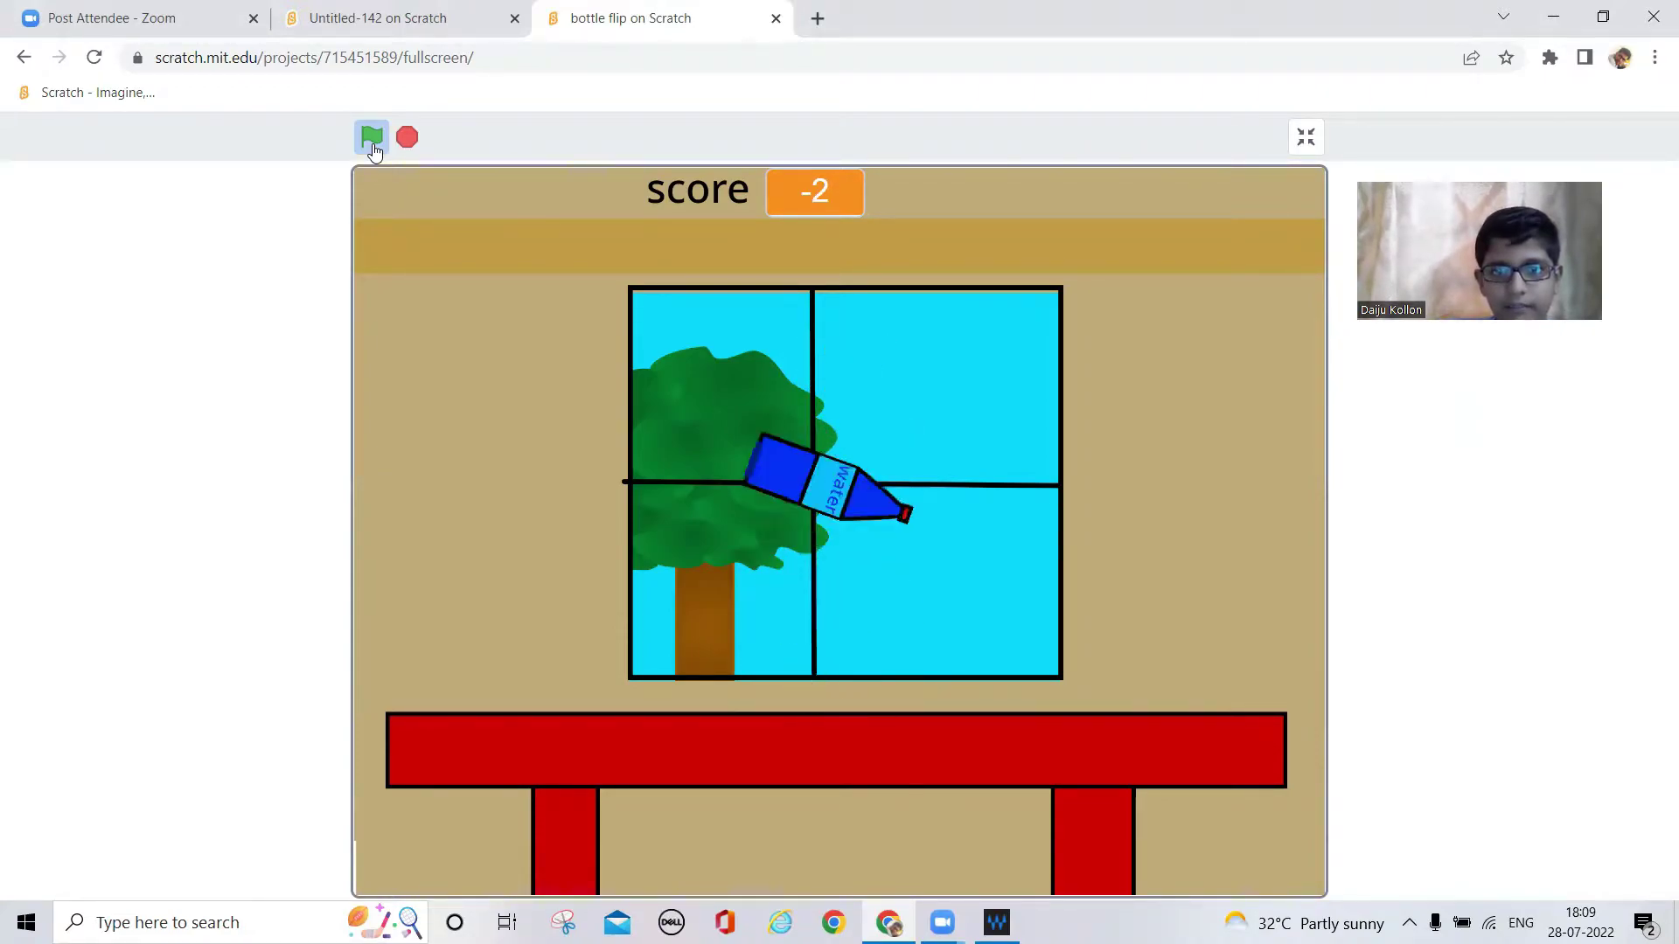
{"action": "key", "text": "space"}
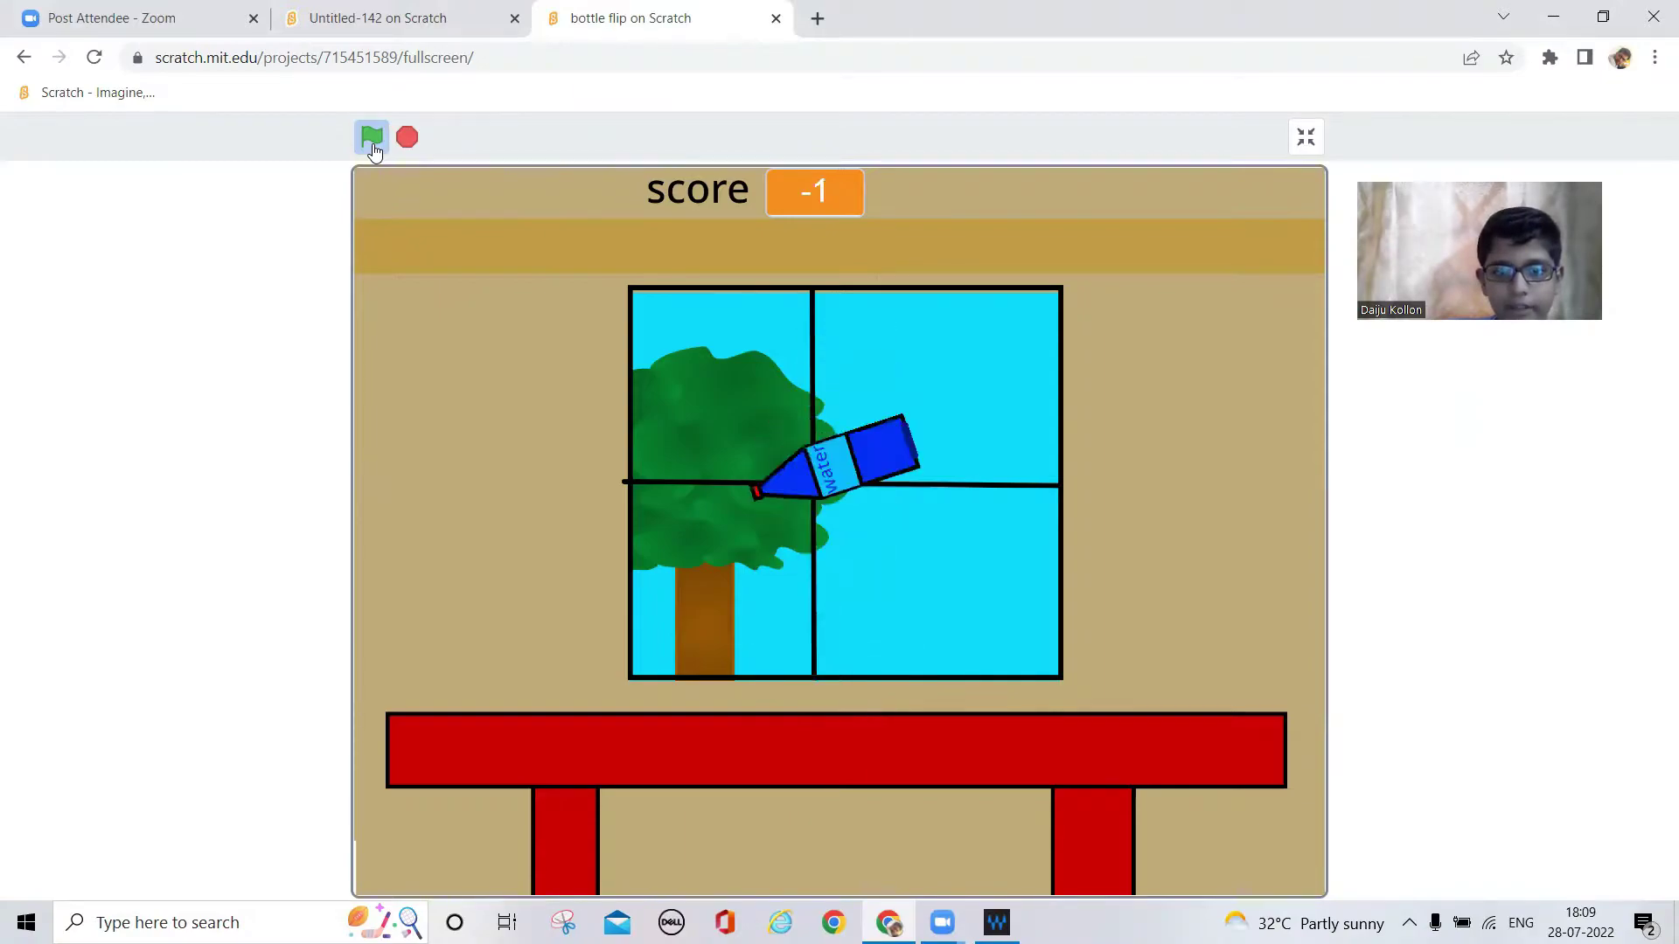
{"action": "key", "text": "space"}
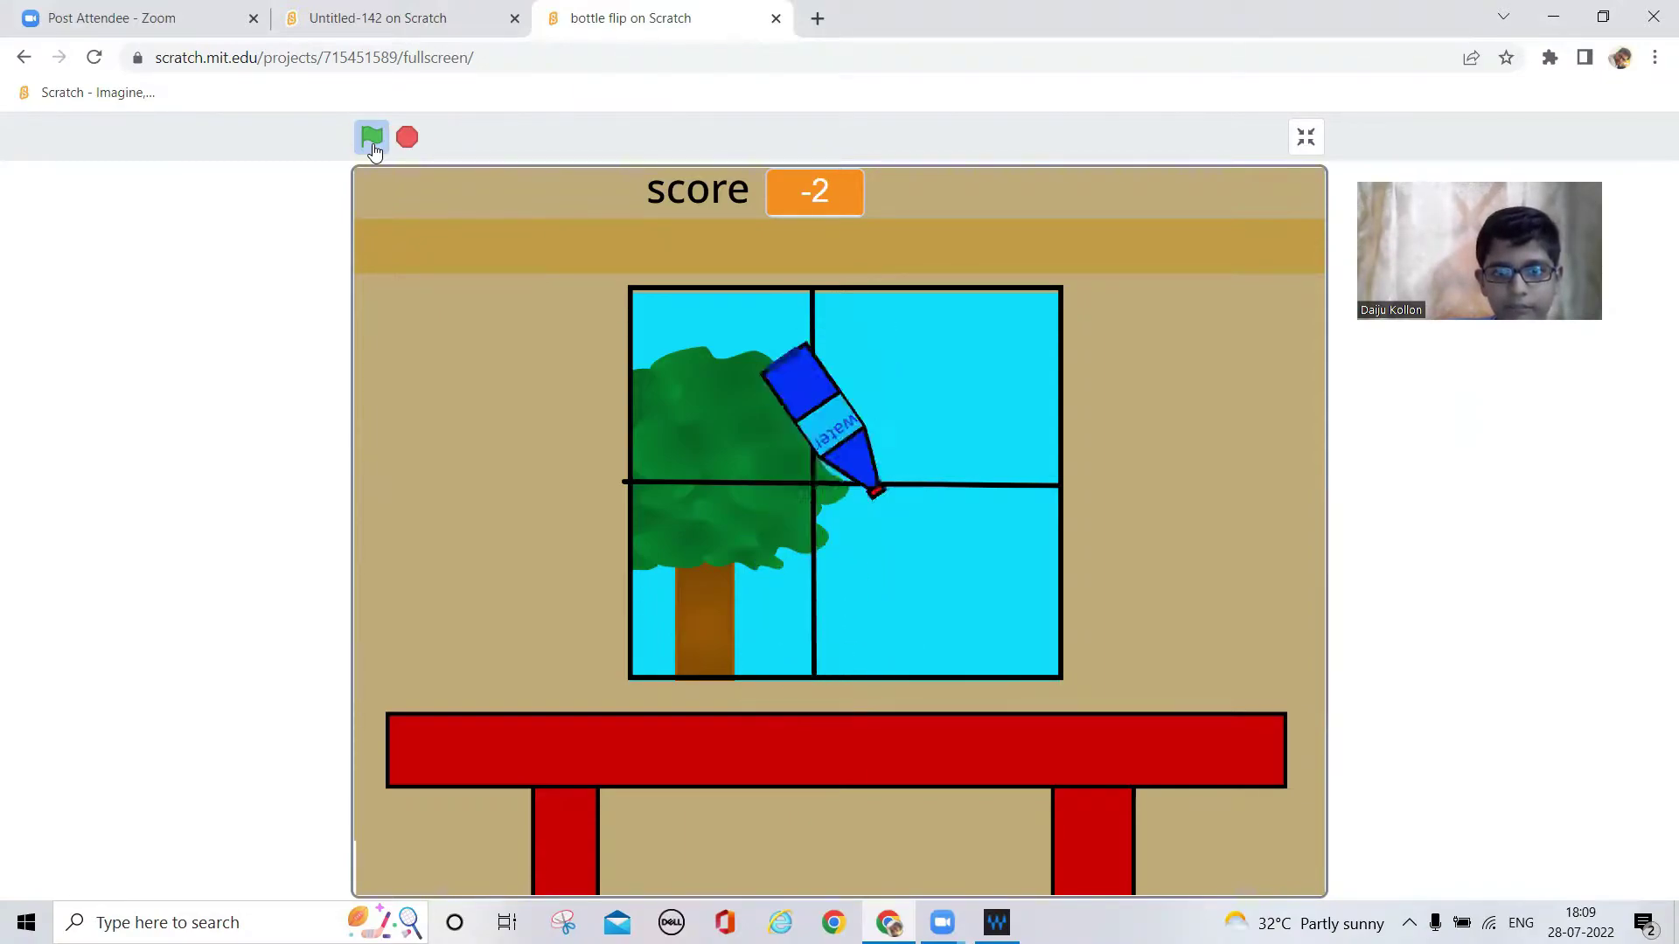
{"action": "key", "text": "space"}
{"action": "key", "text": "space"}
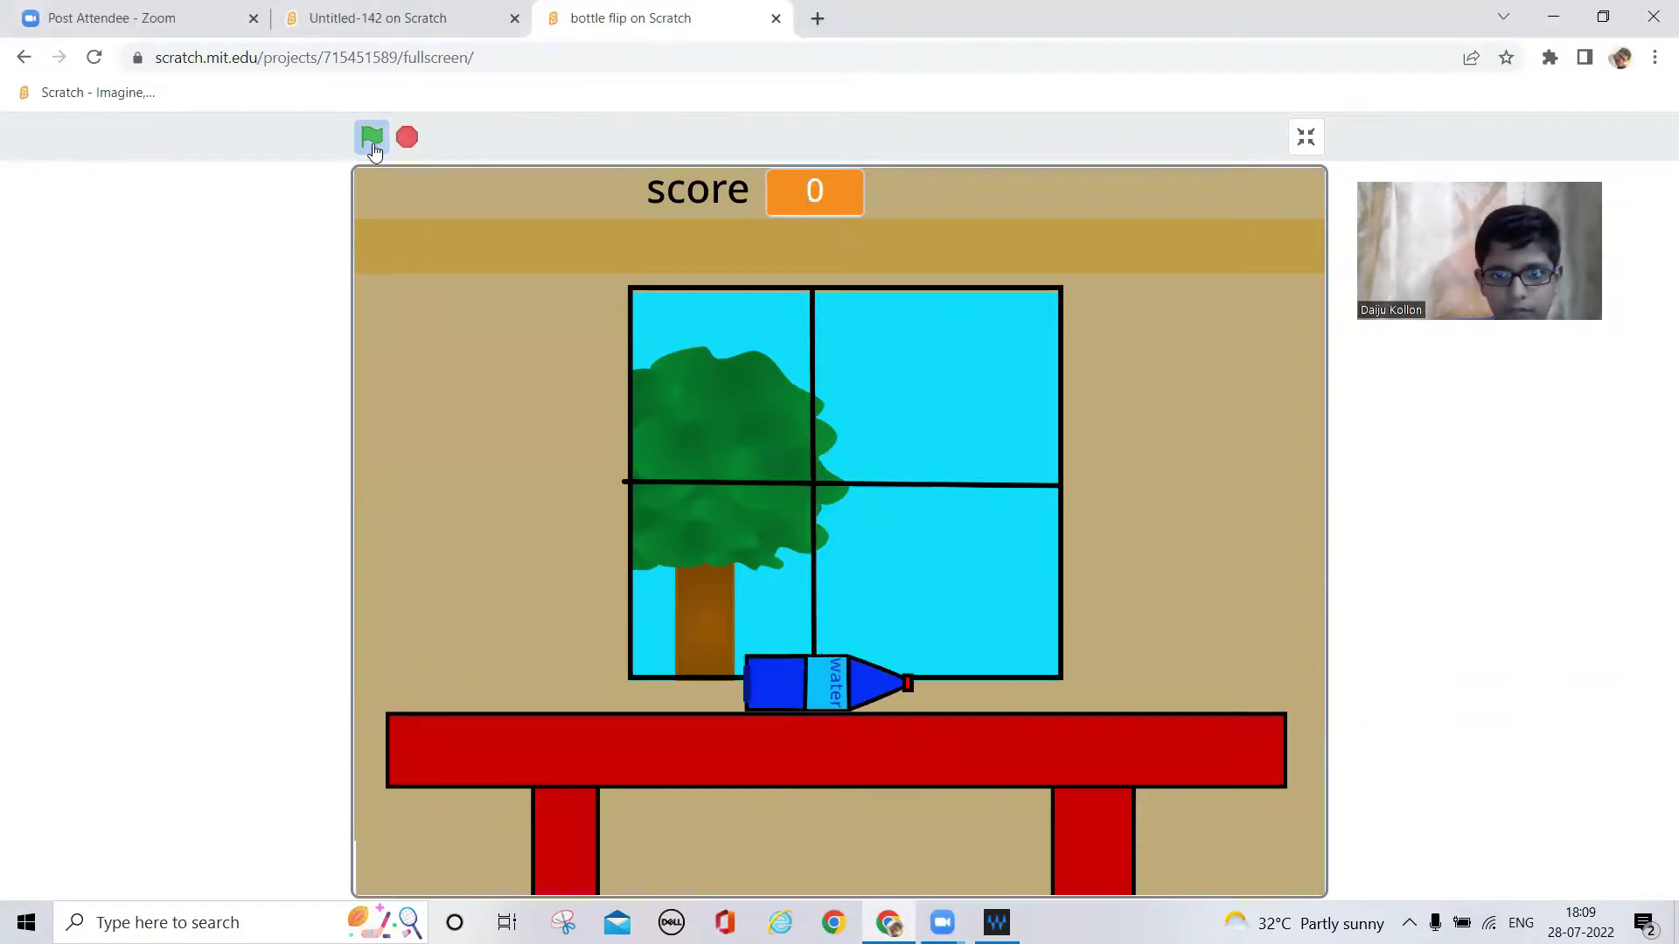
{"action": "left_click", "coordinate": [372, 142]}
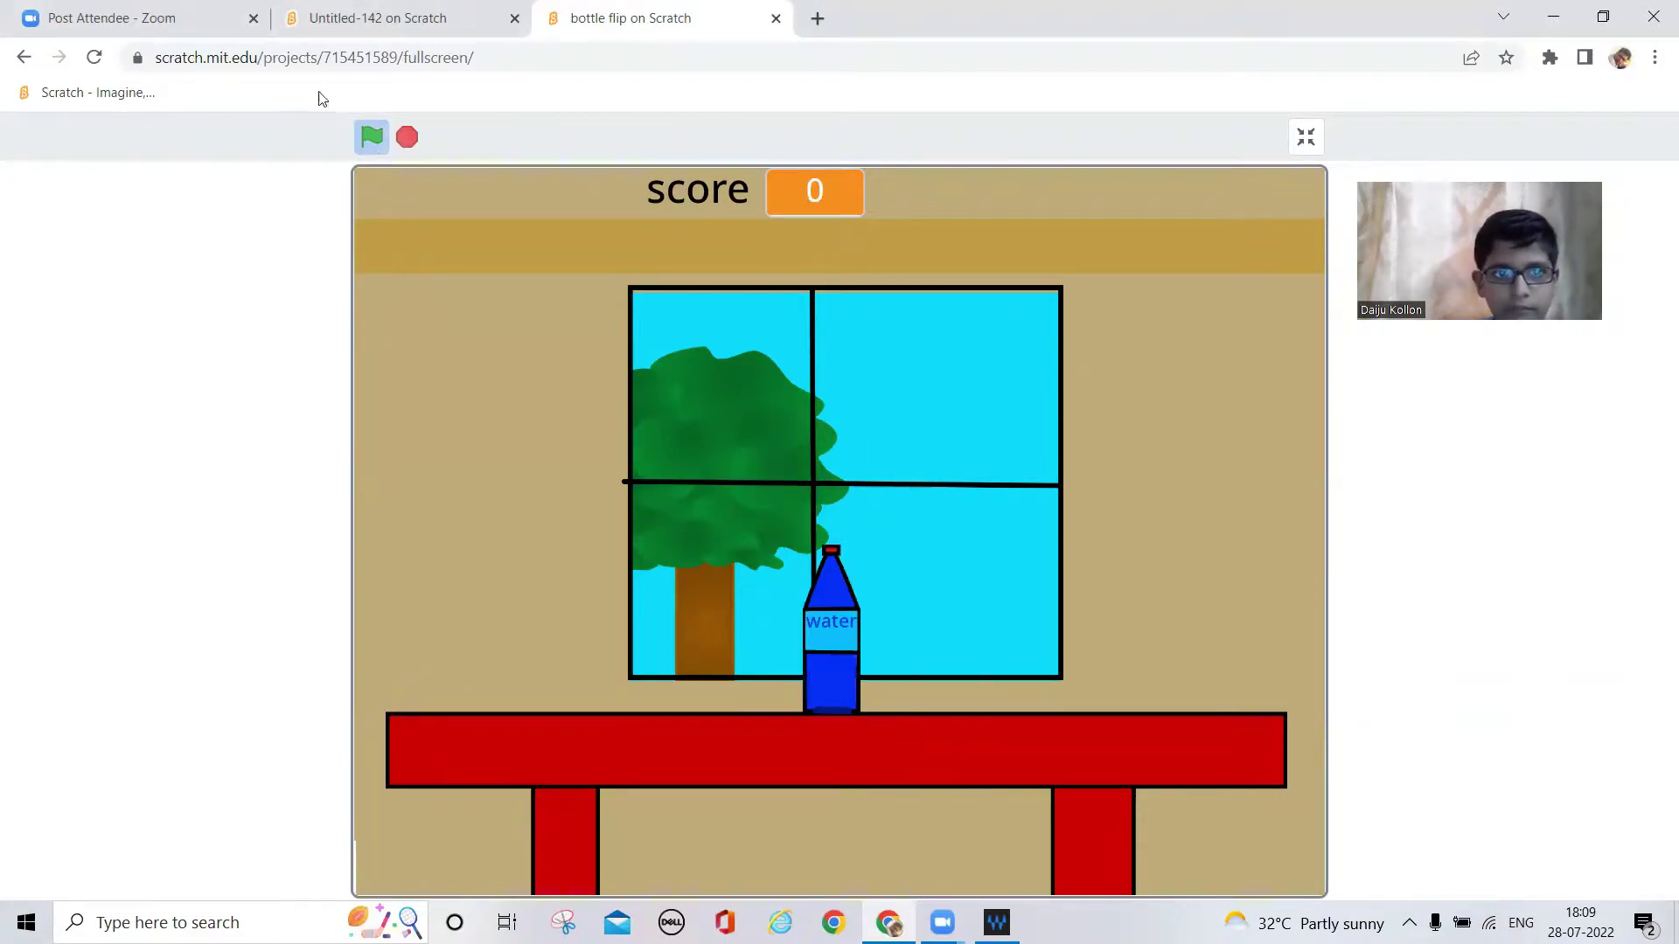
{"action": "left_click", "coordinate": [404, 142]}
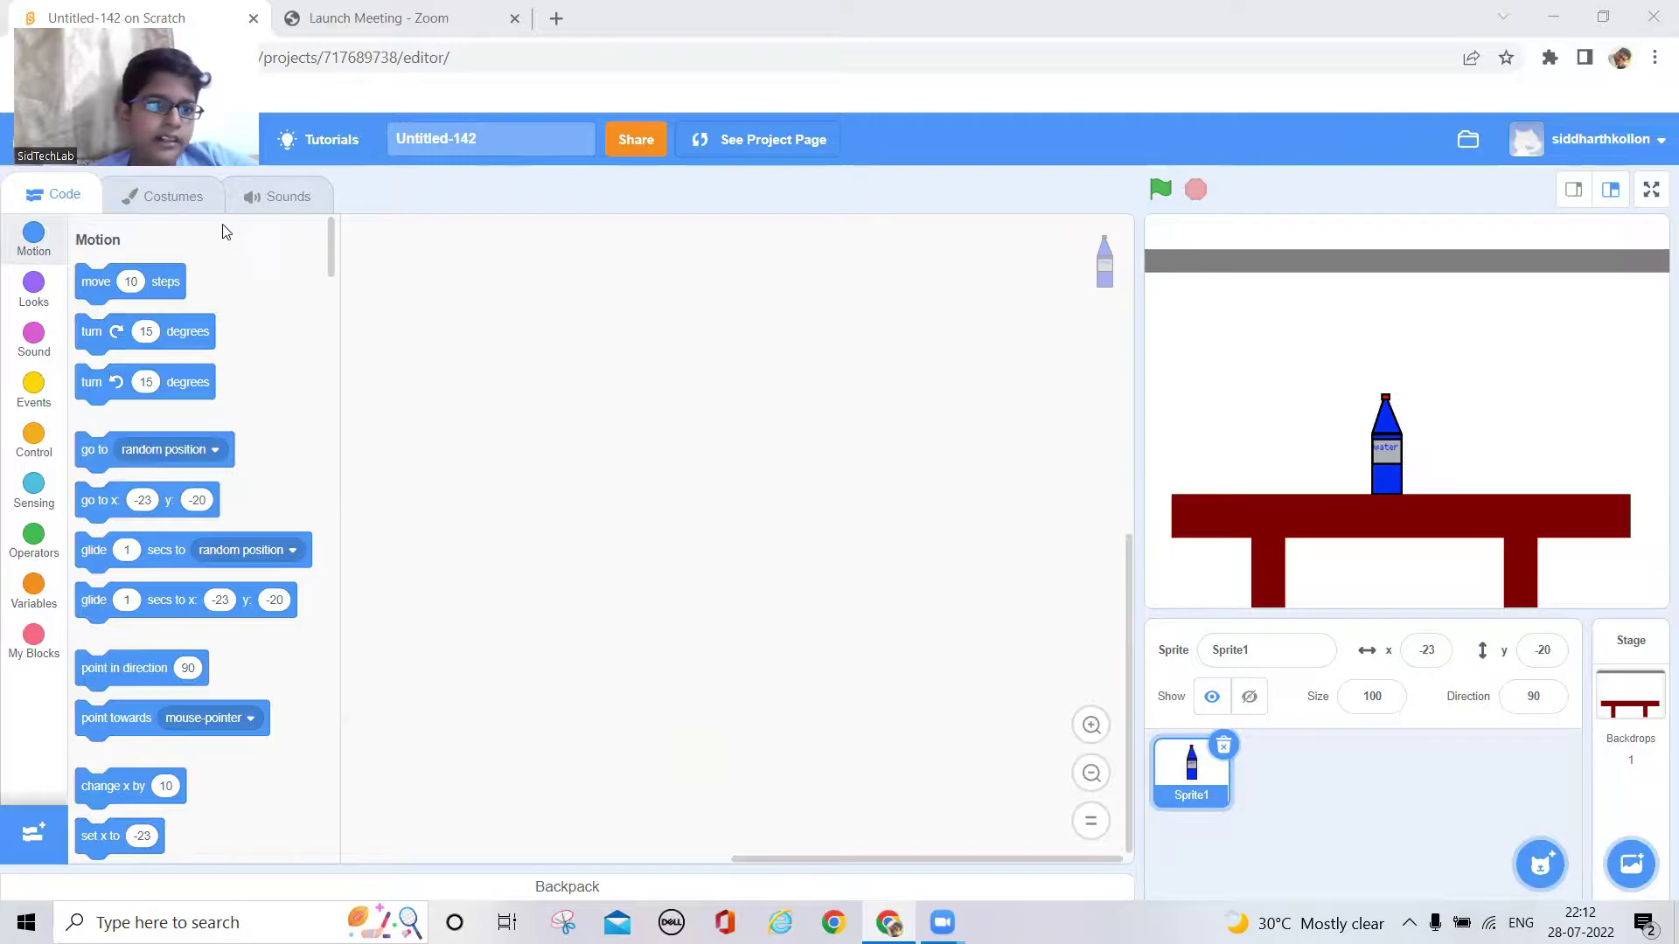
Draw a blue straight line along the bottle costume's base
{"action": "left_click", "coordinate": [198, 205]}
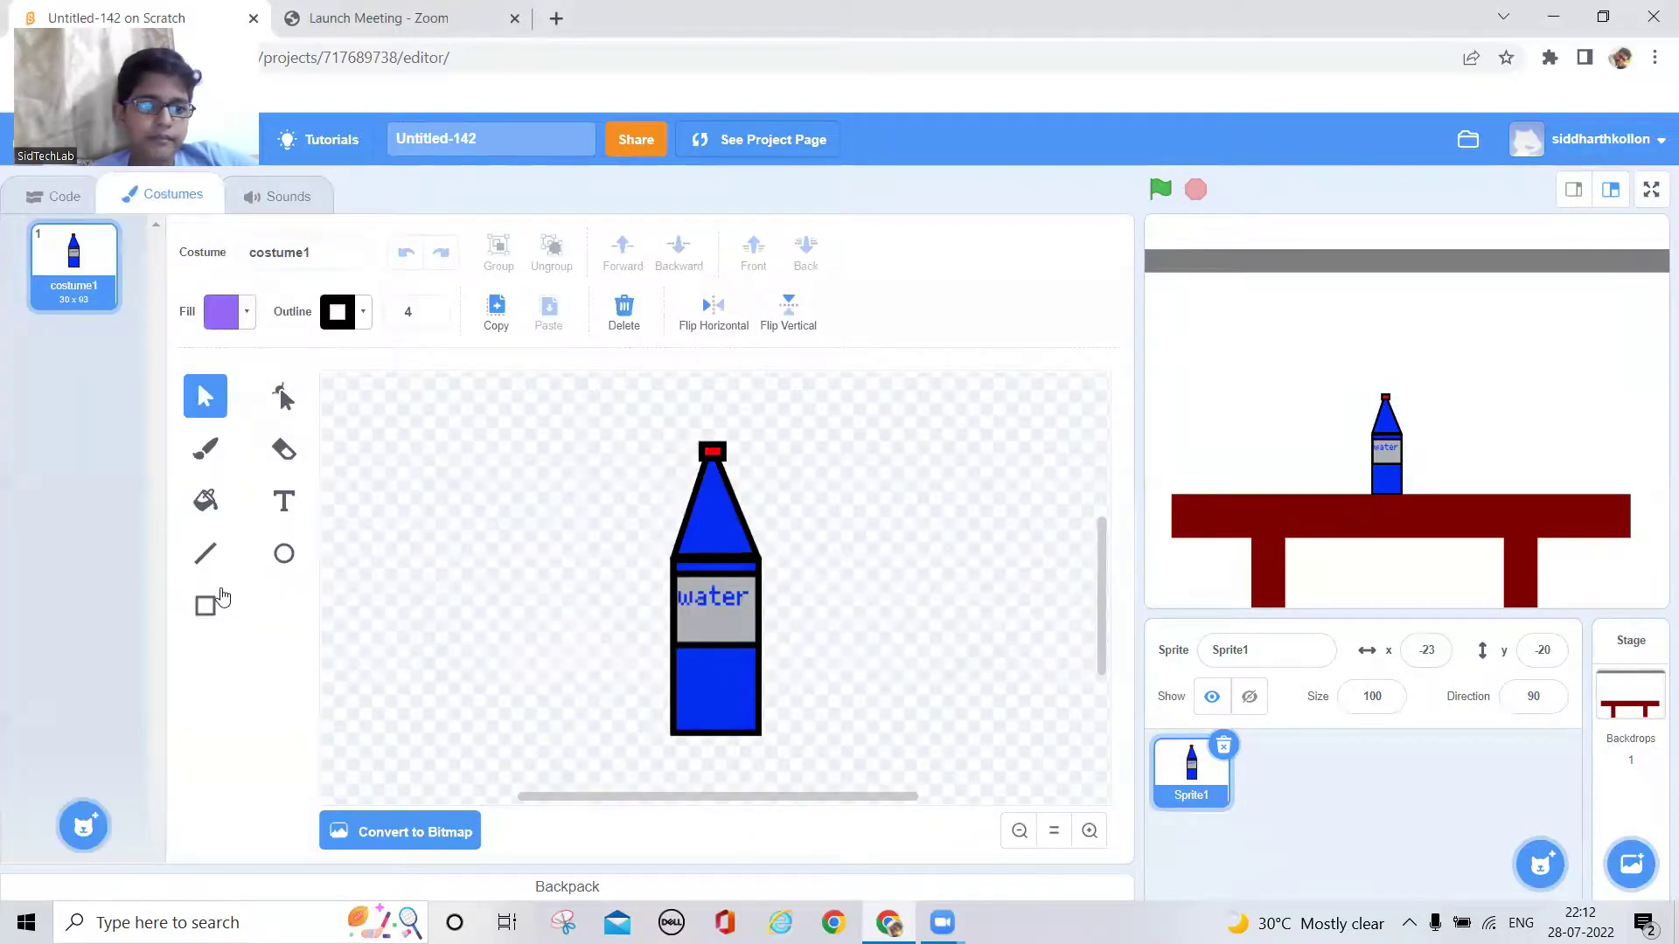
{"action": "left_click", "coordinate": [204, 553]}
{"action": "left_click", "coordinate": [364, 317]}
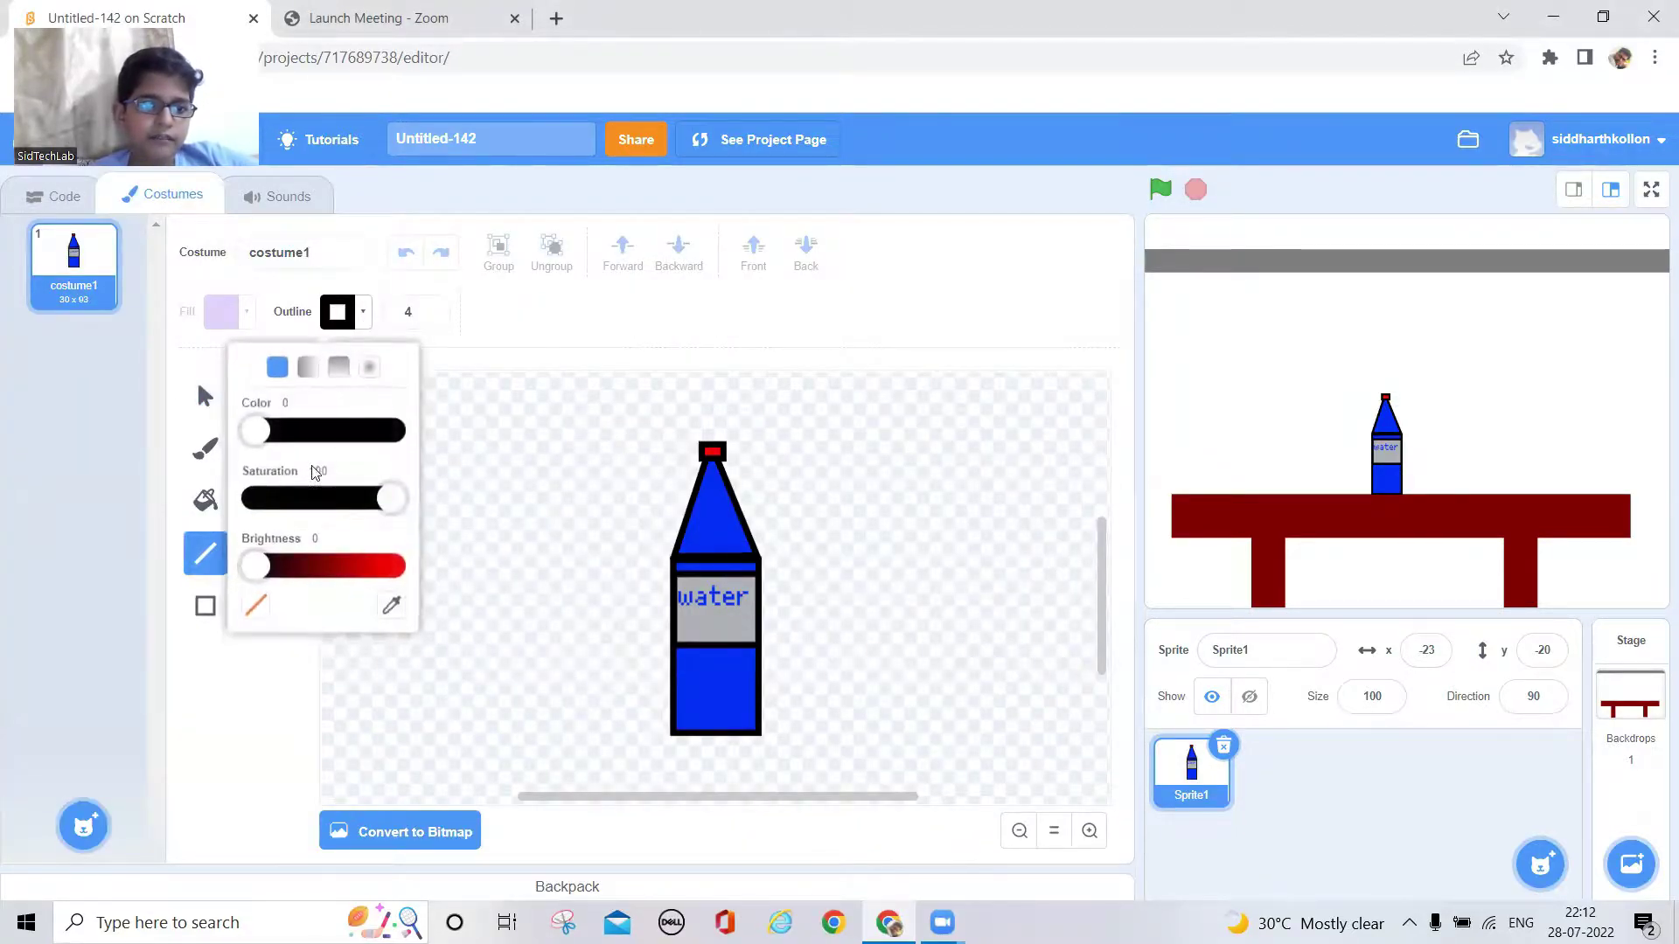
{"action": "left_click_drag", "start_coordinate": [250, 564], "coordinate": [391, 565]}
{"action": "left_click_drag", "start_coordinate": [255, 431], "coordinate": [347, 431]}
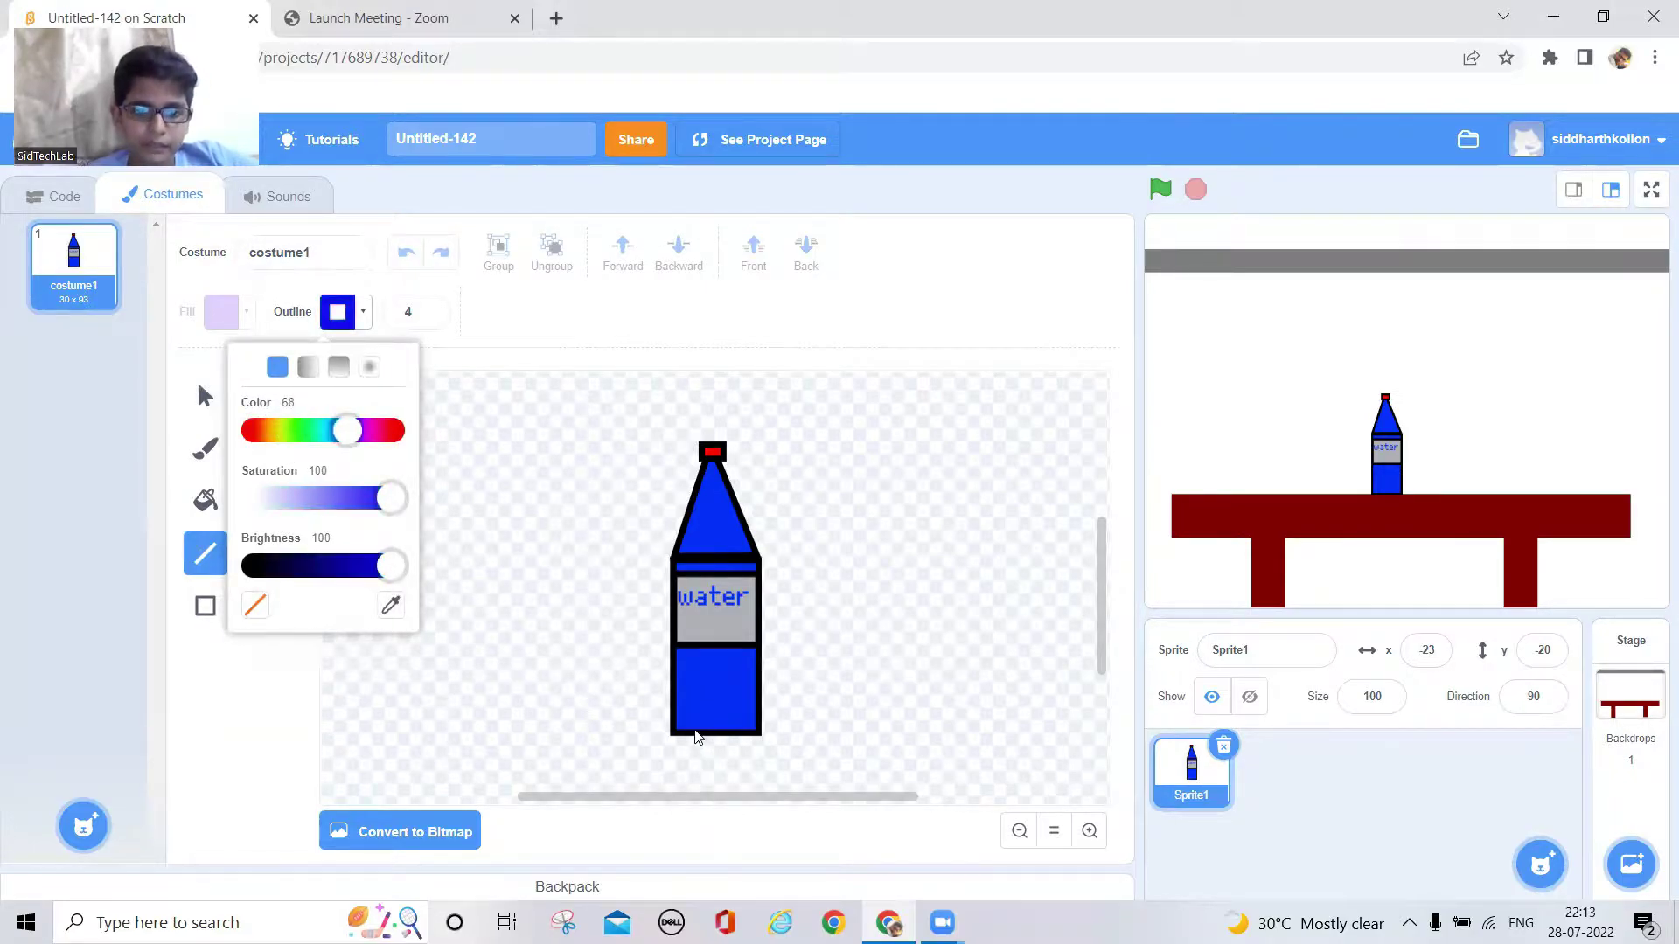
{"action": "left_click", "coordinate": [696, 737]}
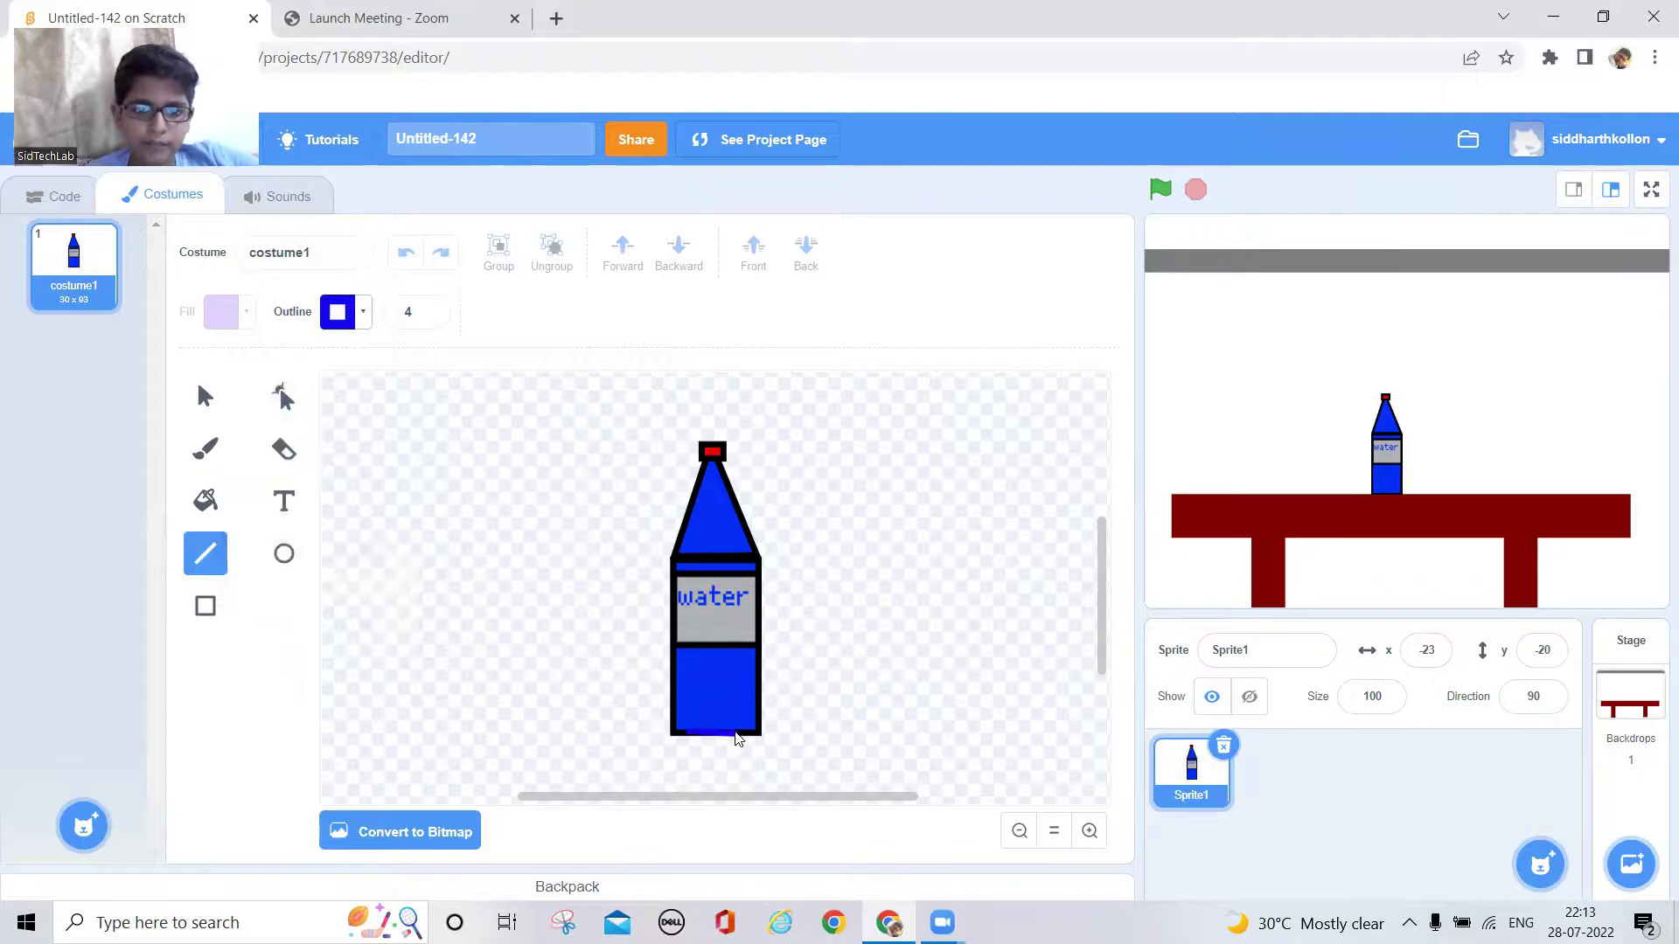
{"action": "left_click_drag", "start_coordinate": [735, 740], "coordinate": [739, 739]}
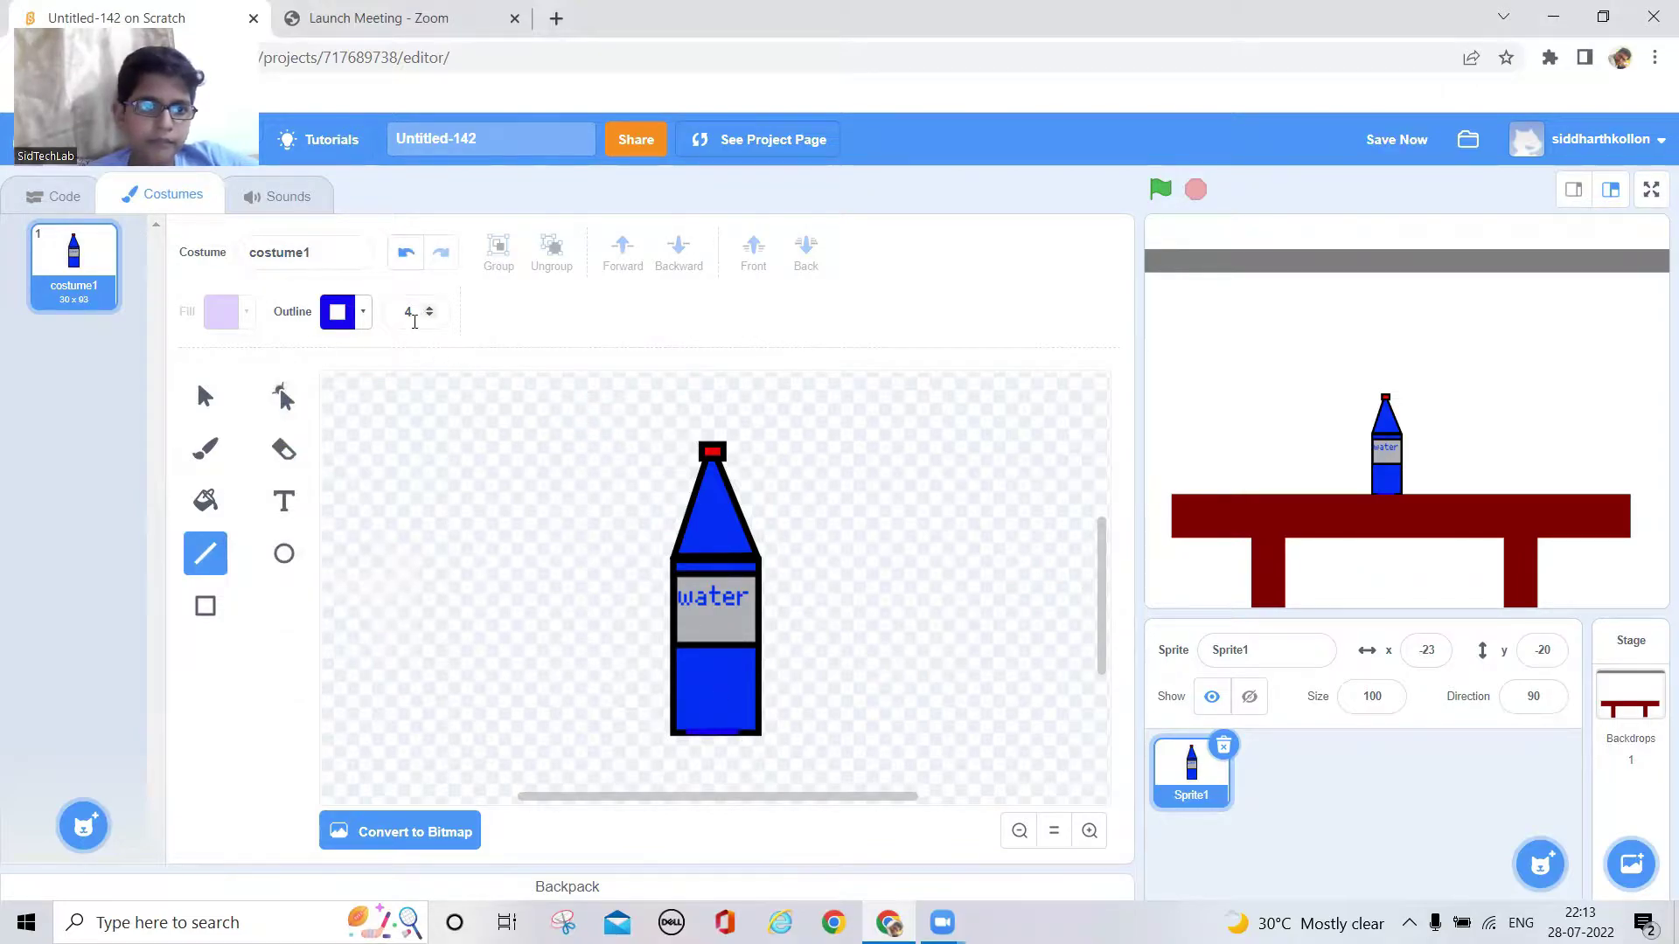
Thicken the base line to width 14 and darken its blue
{"action": "left_click", "coordinate": [433, 315]}
{"action": "type", "text": "14"}
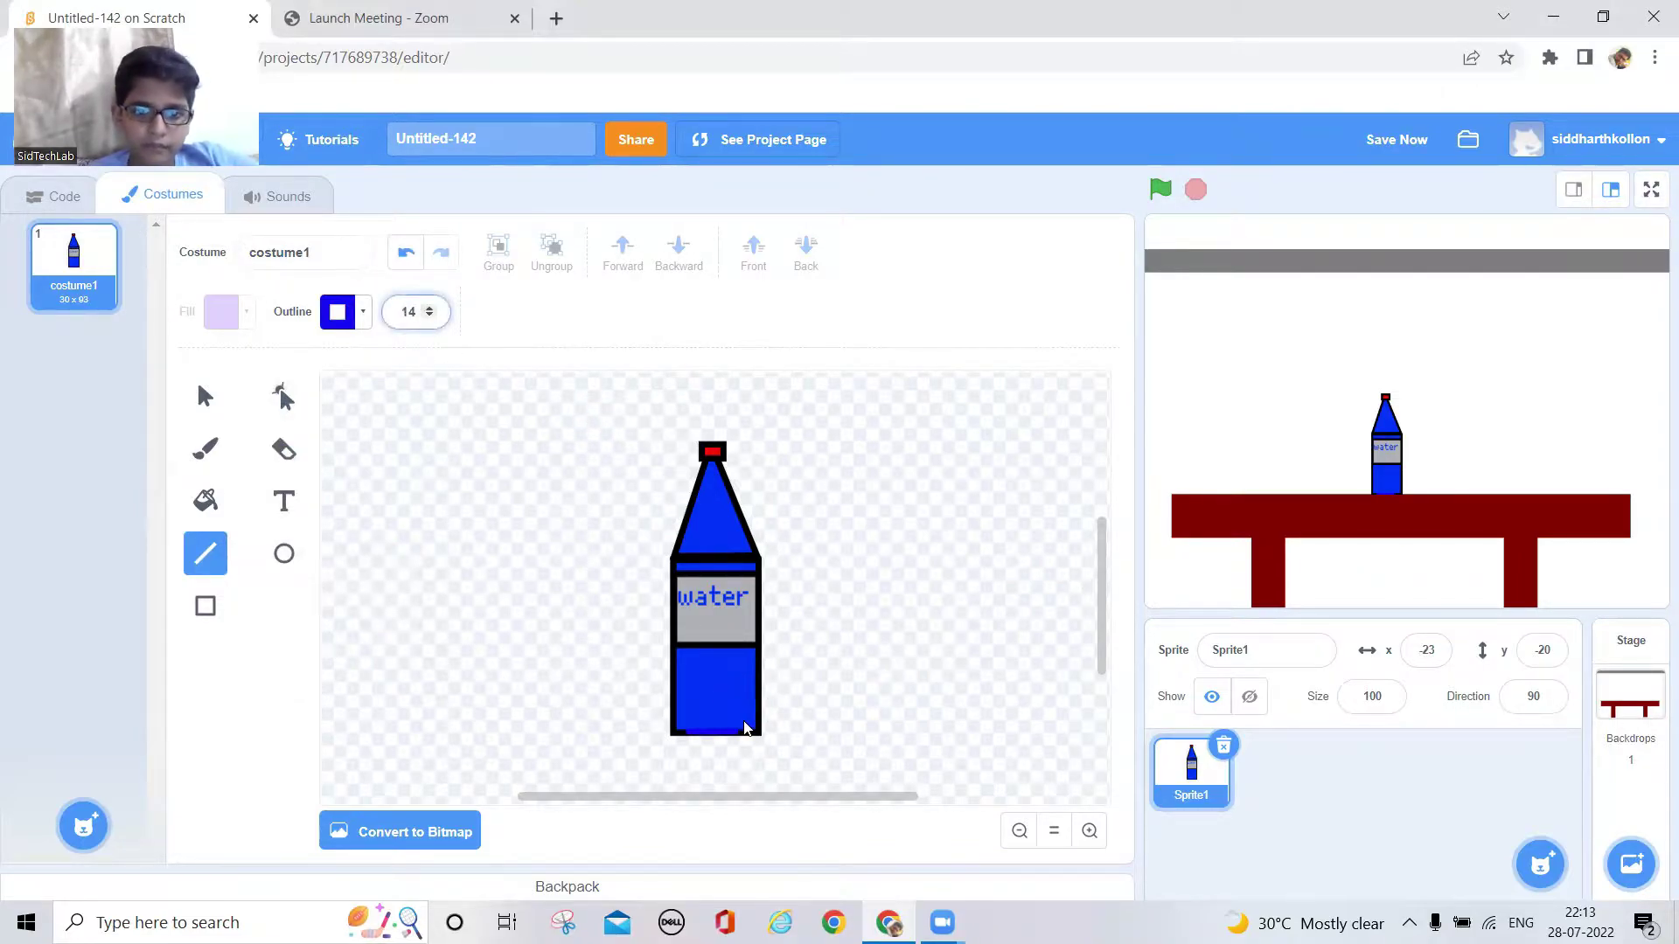
{"action": "key", "text": "Return"}
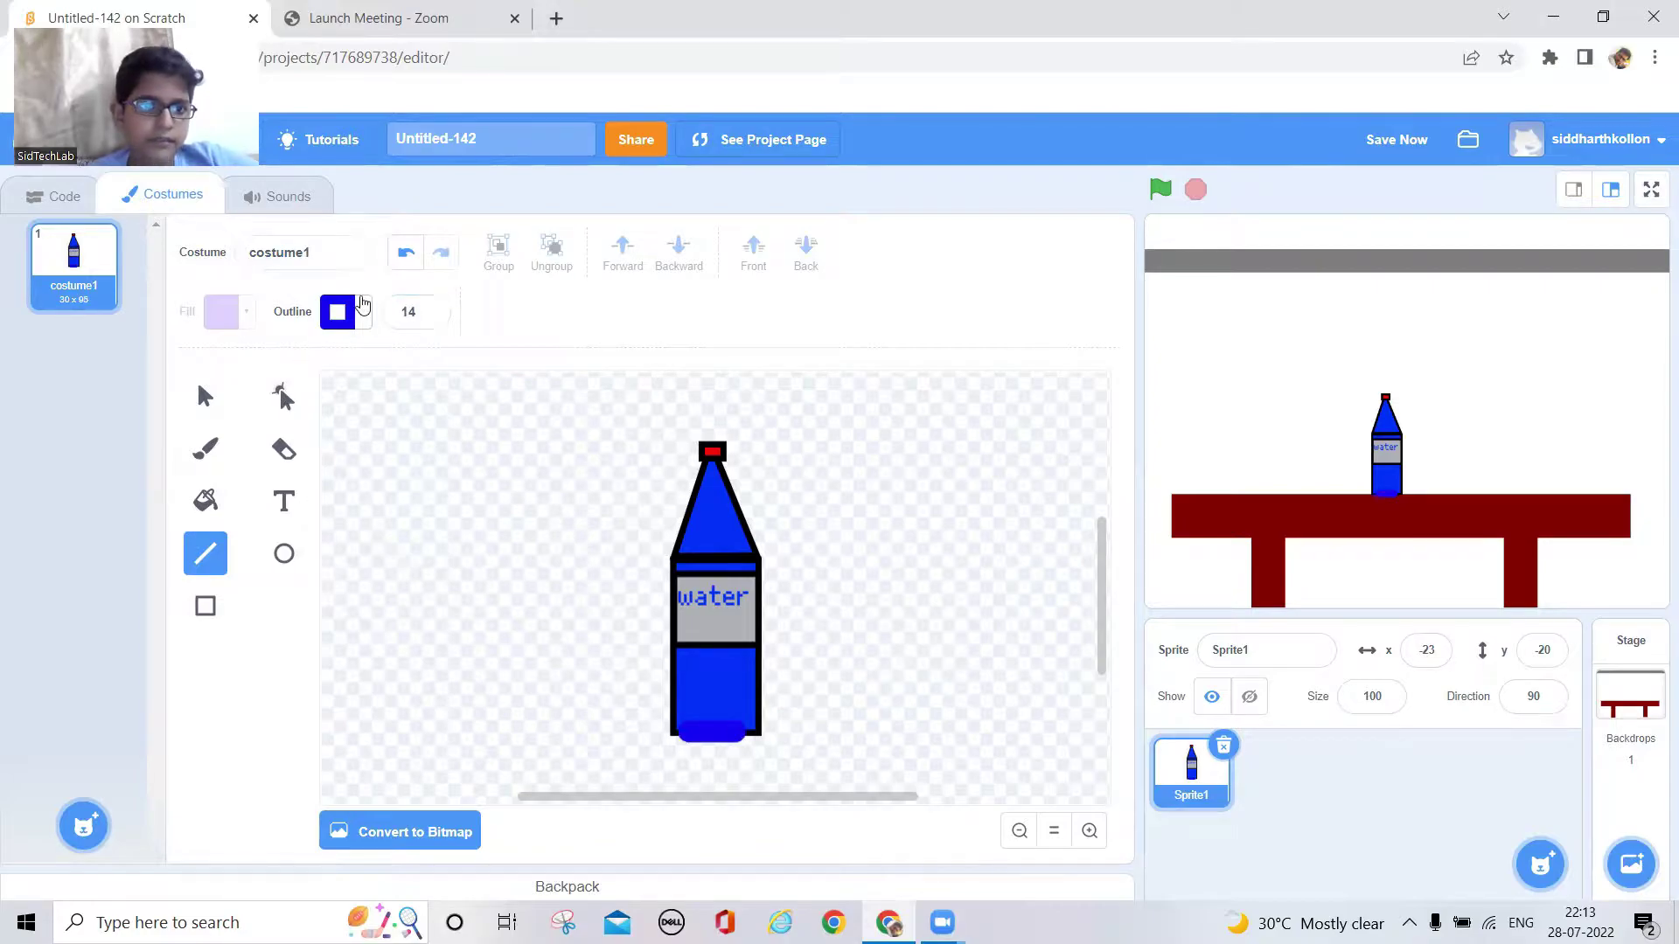
{"action": "left_click", "coordinate": [362, 311]}
{"action": "left_click_drag", "start_coordinate": [398, 566], "coordinate": [334, 573]}
{"action": "left_click", "coordinate": [526, 603]}
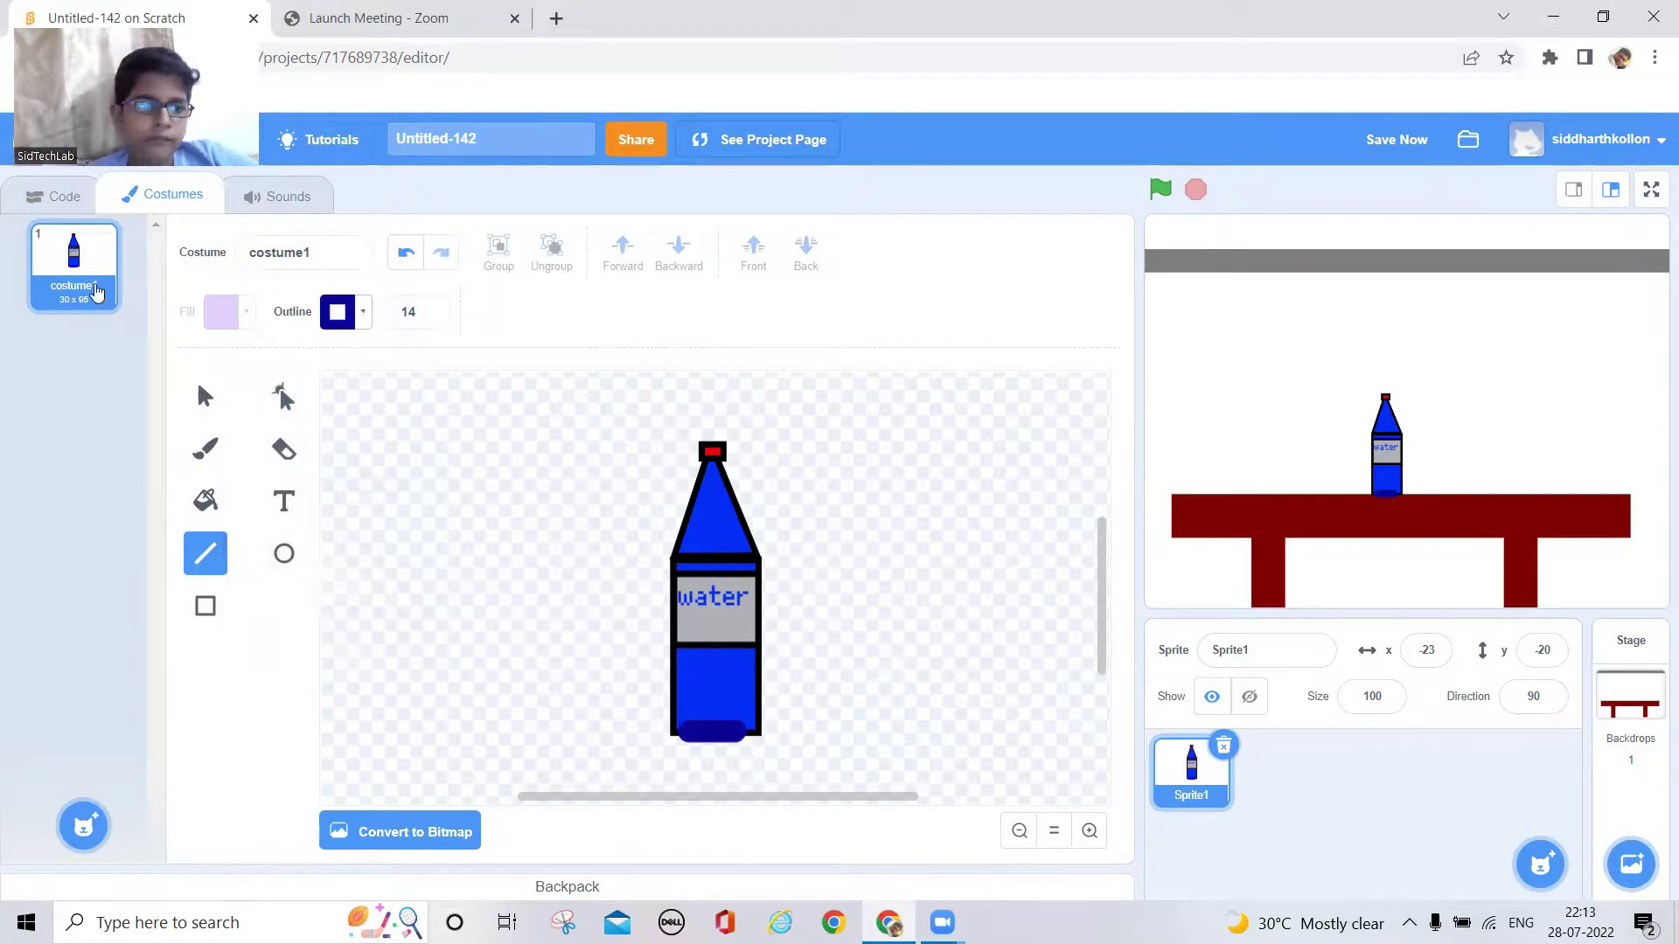
Stack 'when flag clicked', 'point in direction 90' and 'go to x: -23 y: -20' for the bottle
{"action": "left_click", "coordinate": [64, 199]}
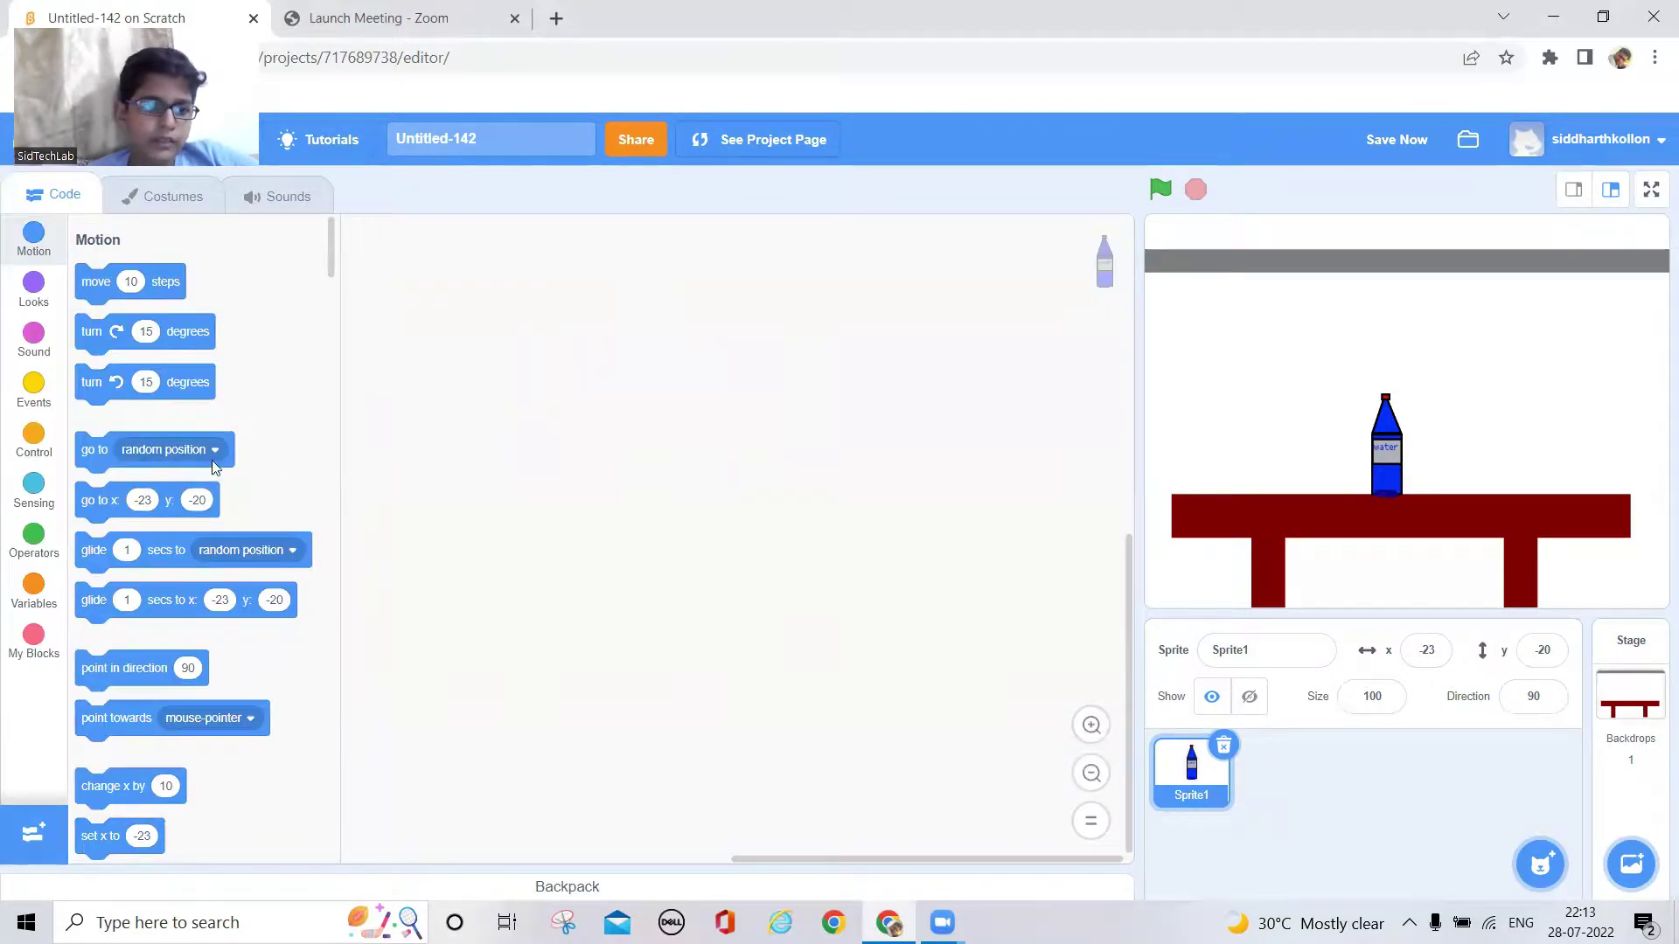
{"action": "left_click", "coordinate": [34, 388]}
{"action": "left_click_drag", "start_coordinate": [137, 283], "coordinate": [666, 437]}
{"action": "left_click", "coordinate": [33, 240]}
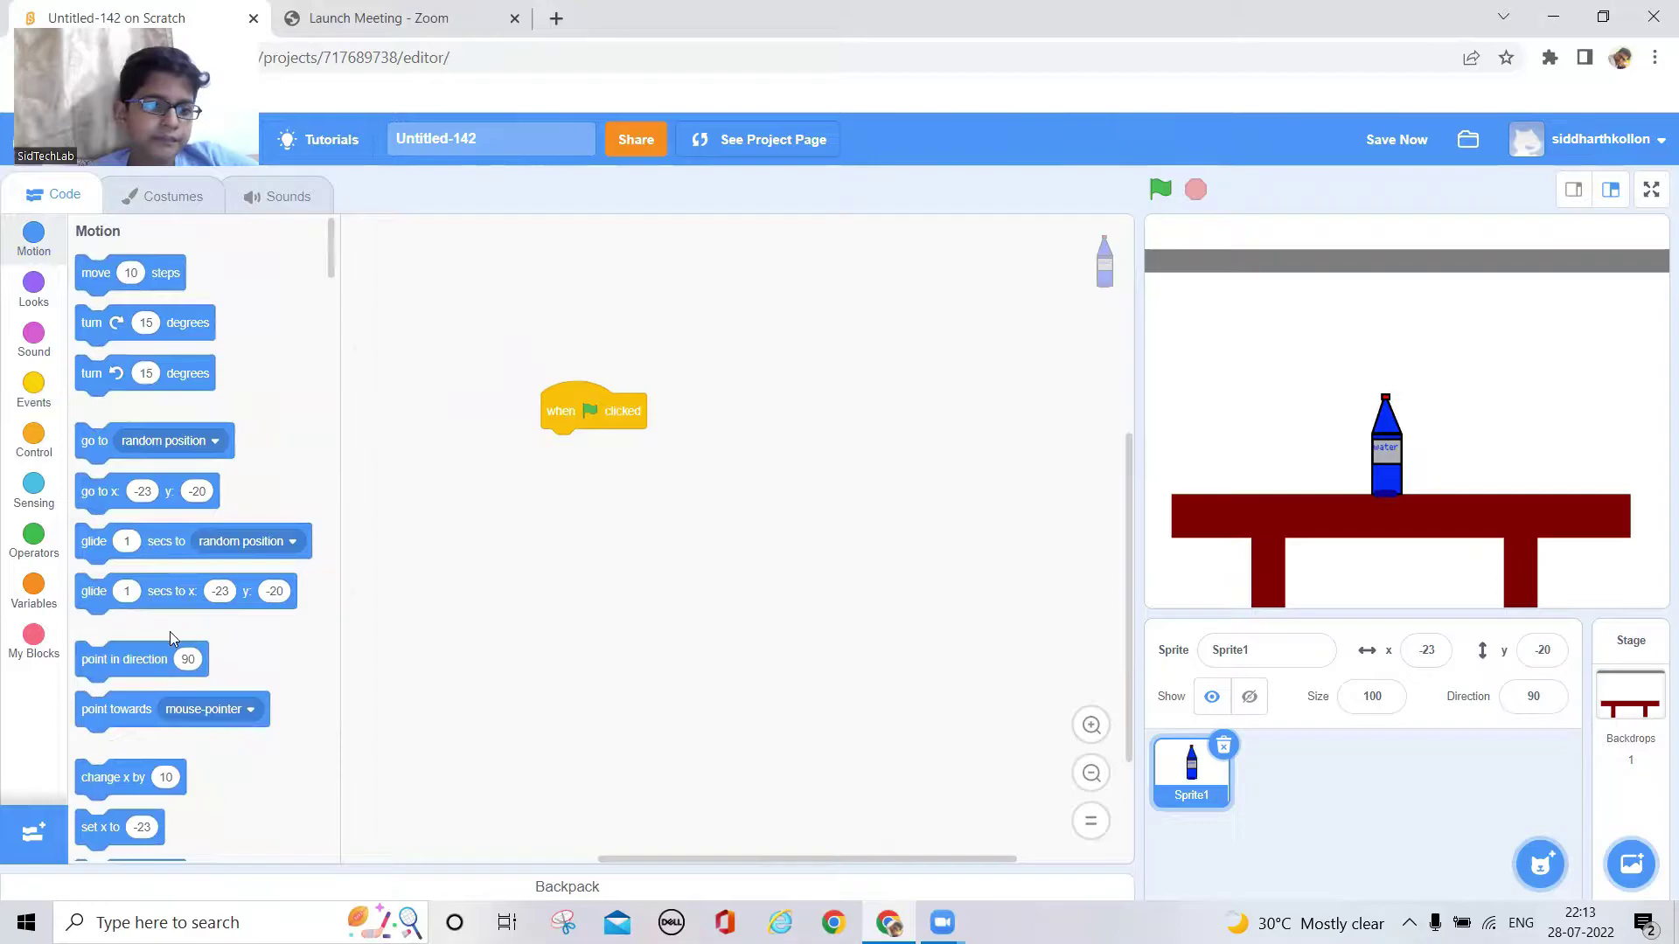
{"action": "left_click_drag", "start_coordinate": [148, 656], "coordinate": [614, 449]}
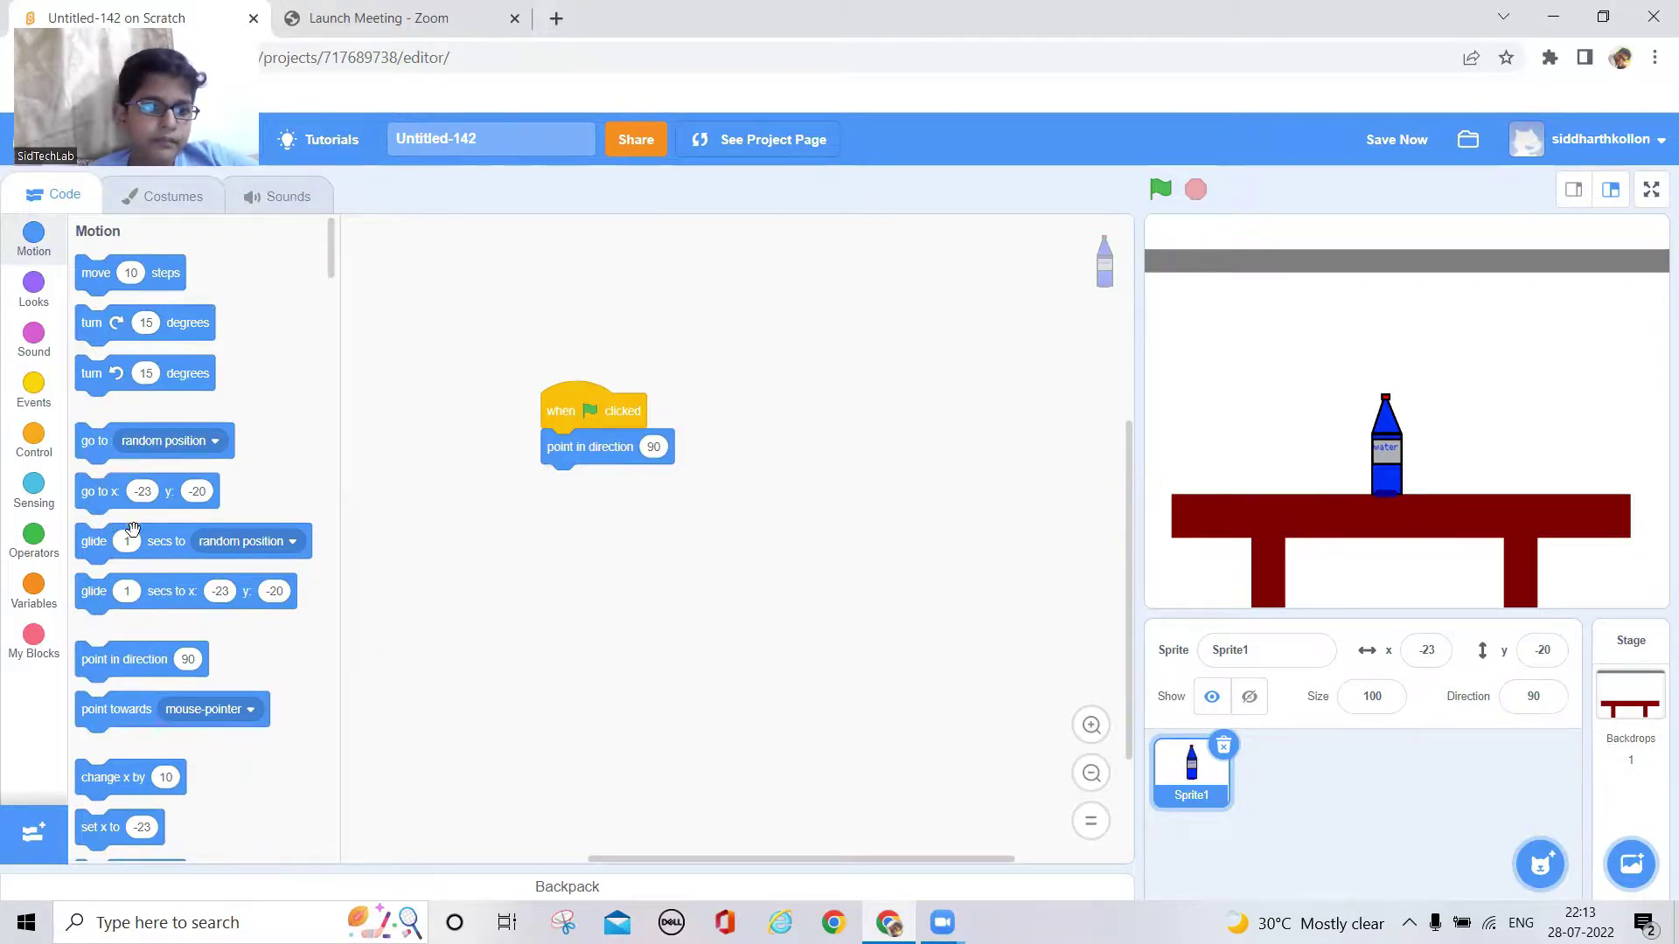
{"action": "left_click_drag", "start_coordinate": [110, 502], "coordinate": [556, 494]}
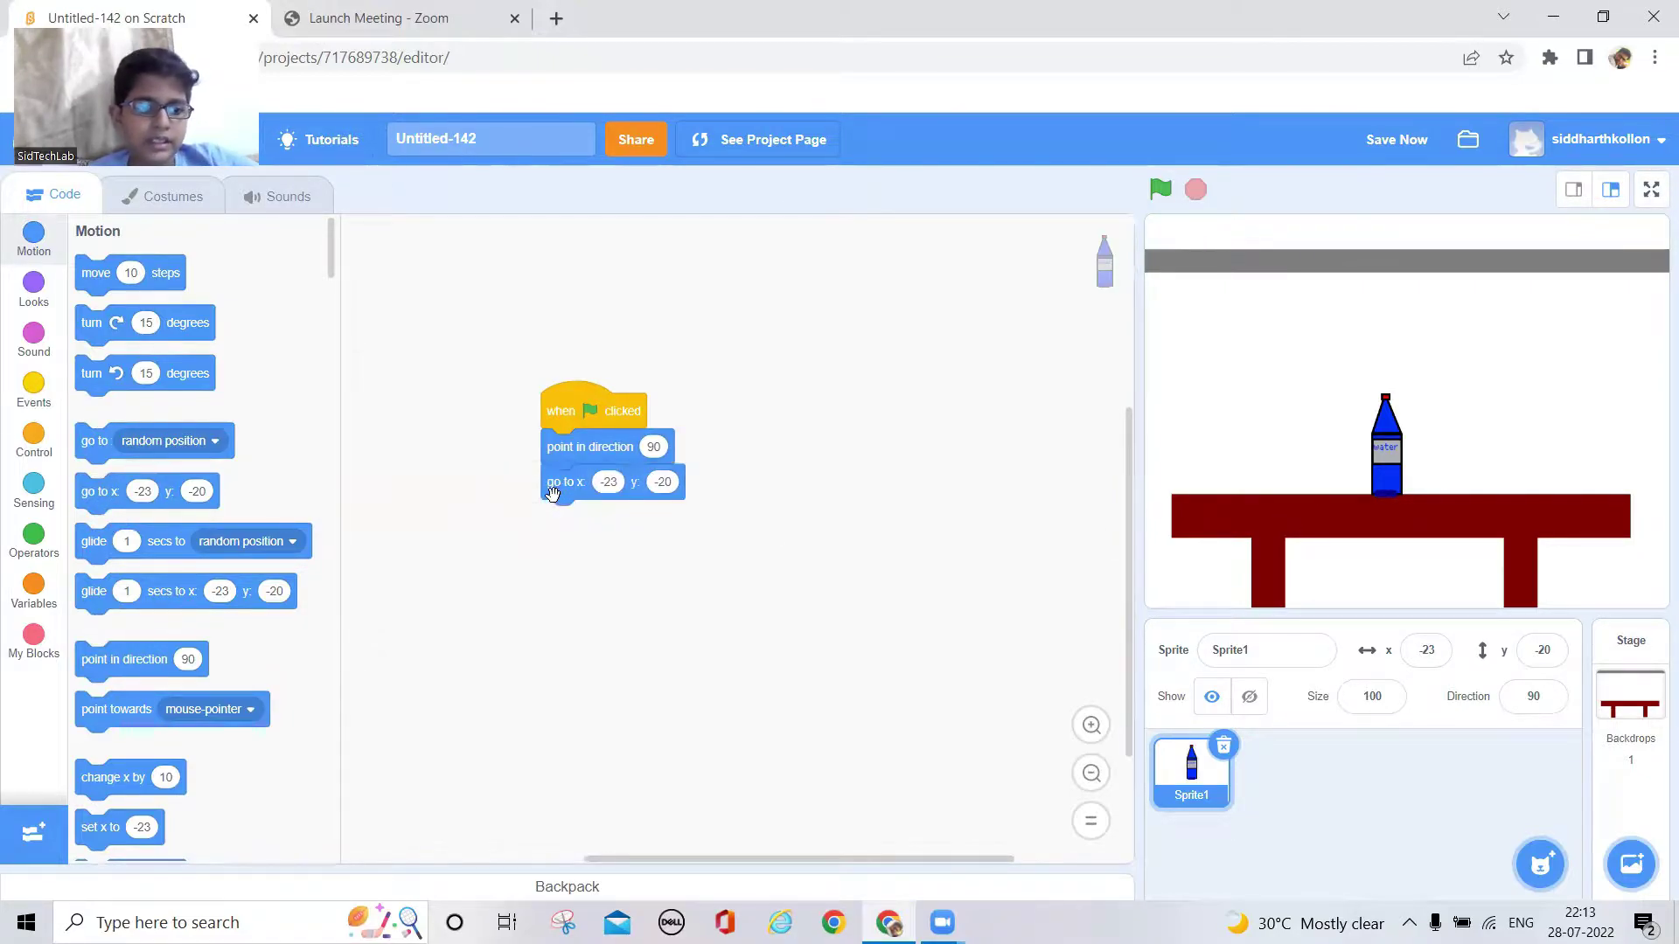
Delete 'my variable' and create a new variable named score
{"action": "left_click", "coordinate": [40, 597]}
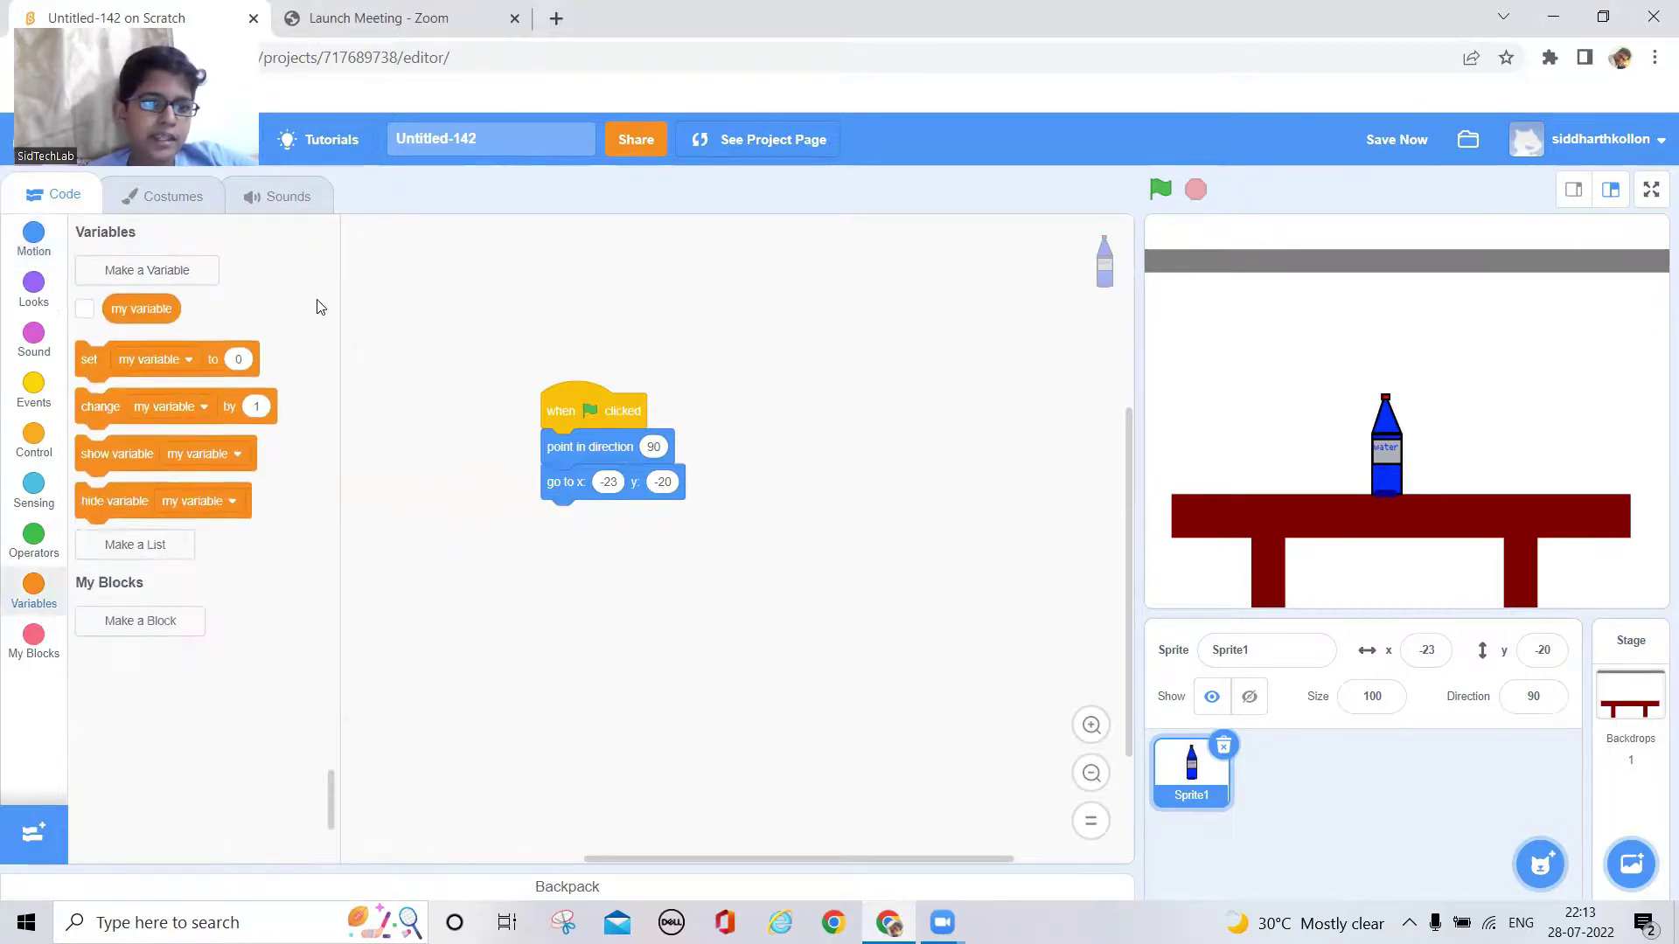
{"action": "right_click", "coordinate": [159, 307]}
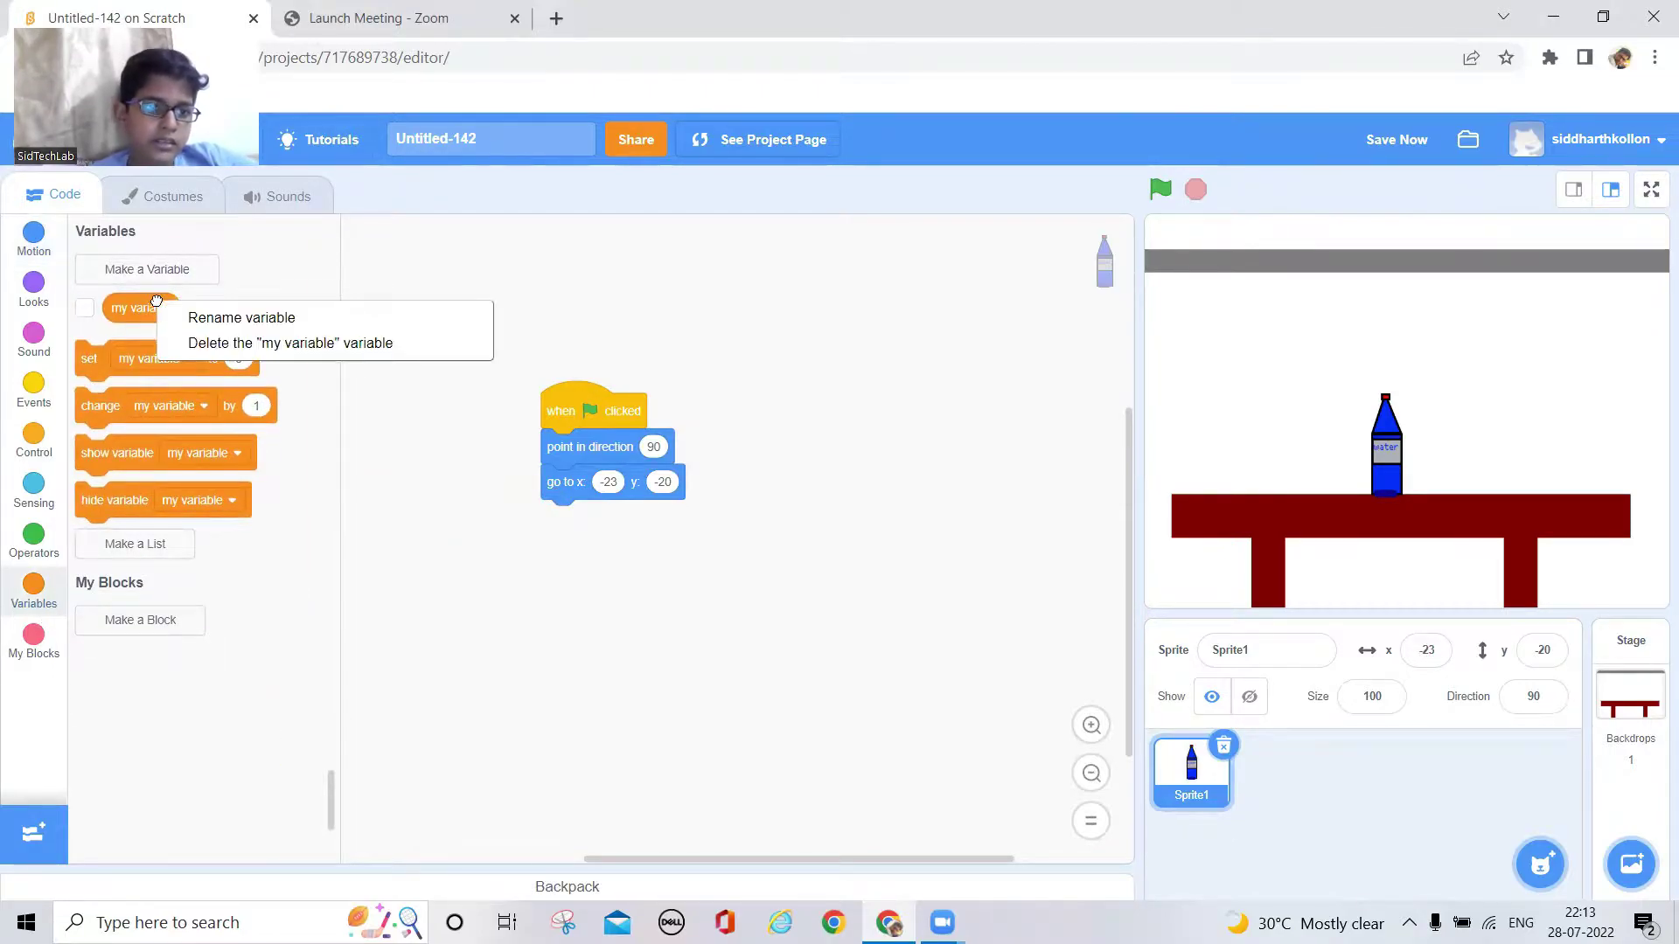
{"action": "left_click", "coordinate": [200, 342]}
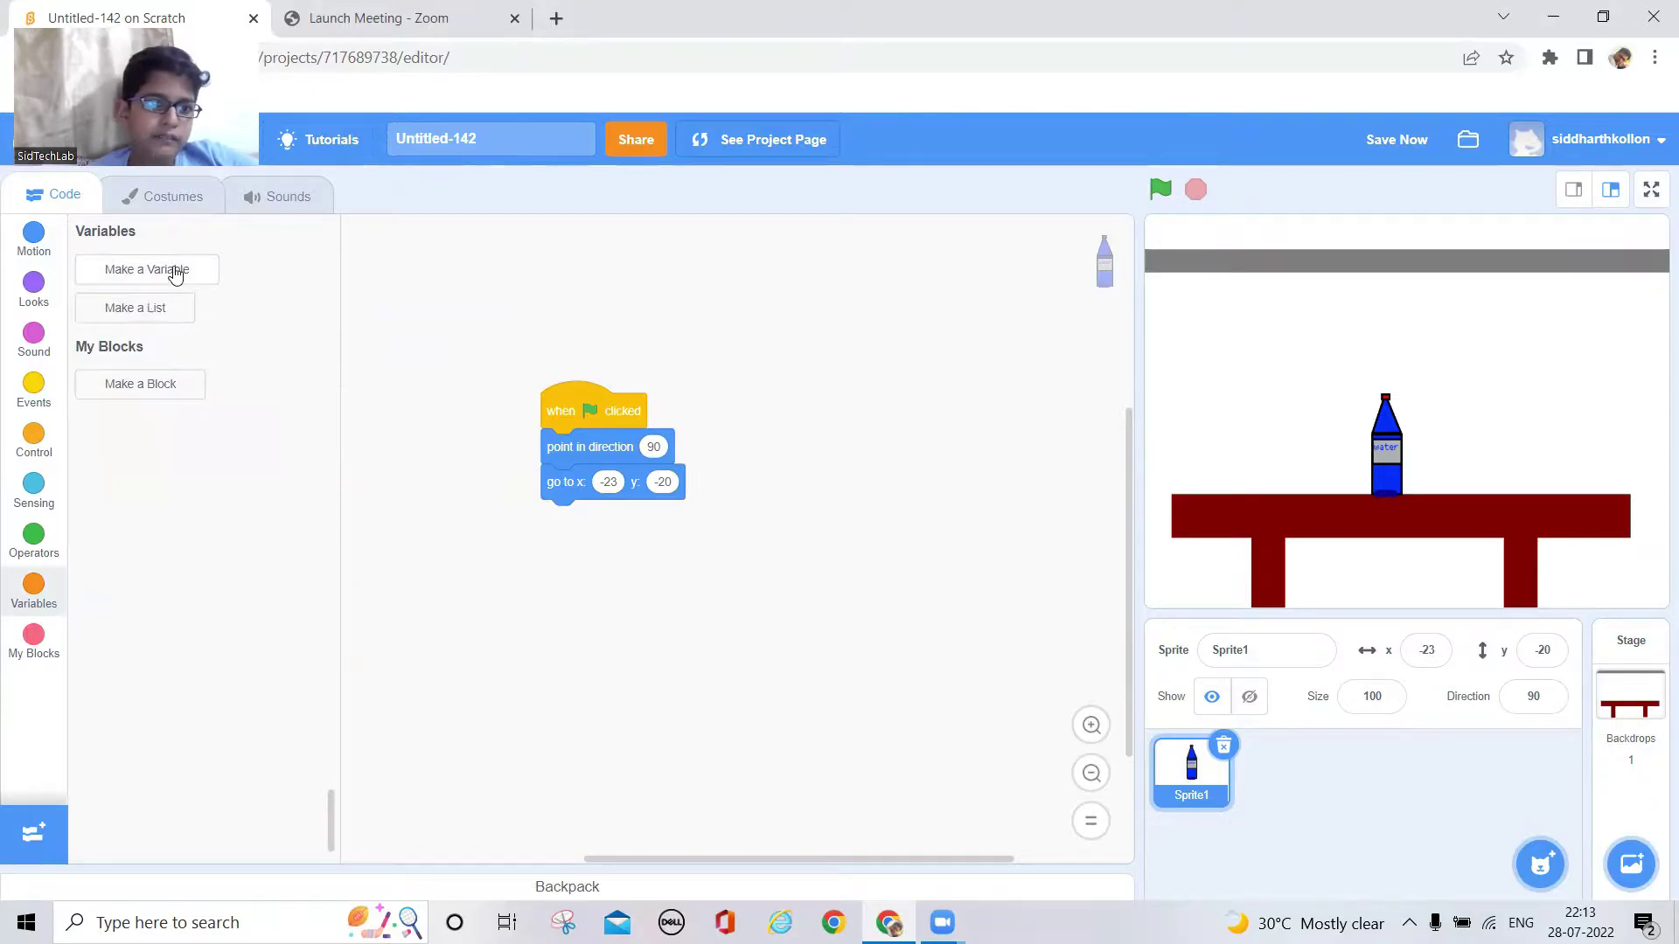
{"action": "left_click", "coordinate": [174, 271]}
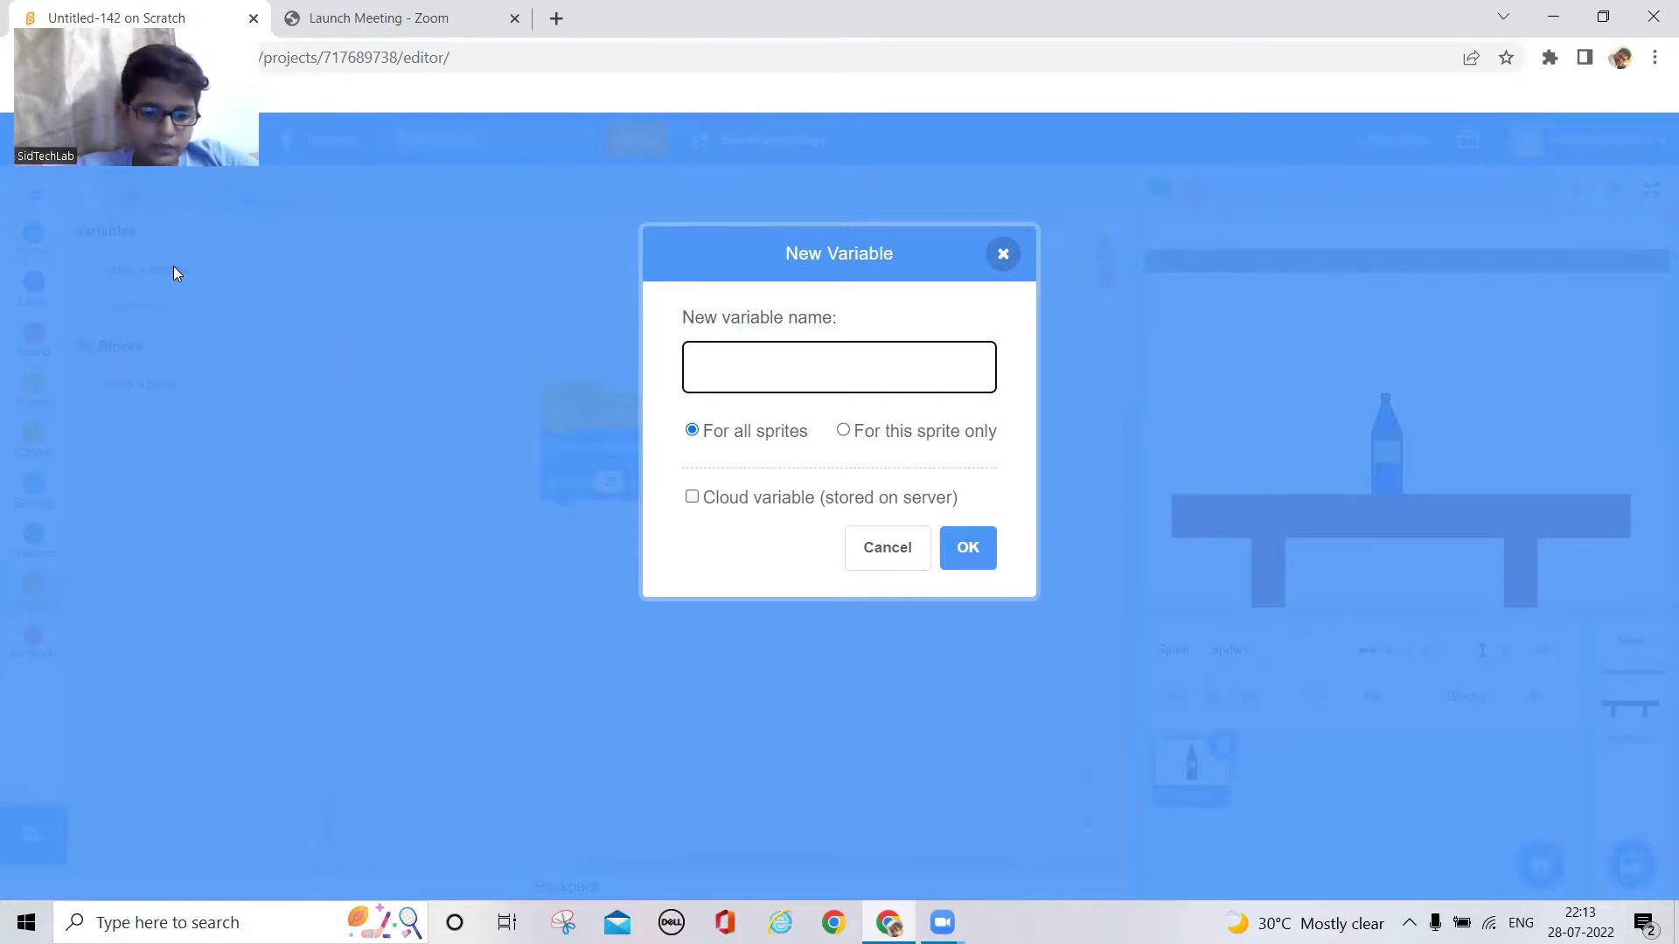
{"action": "type", "text": "sco"}
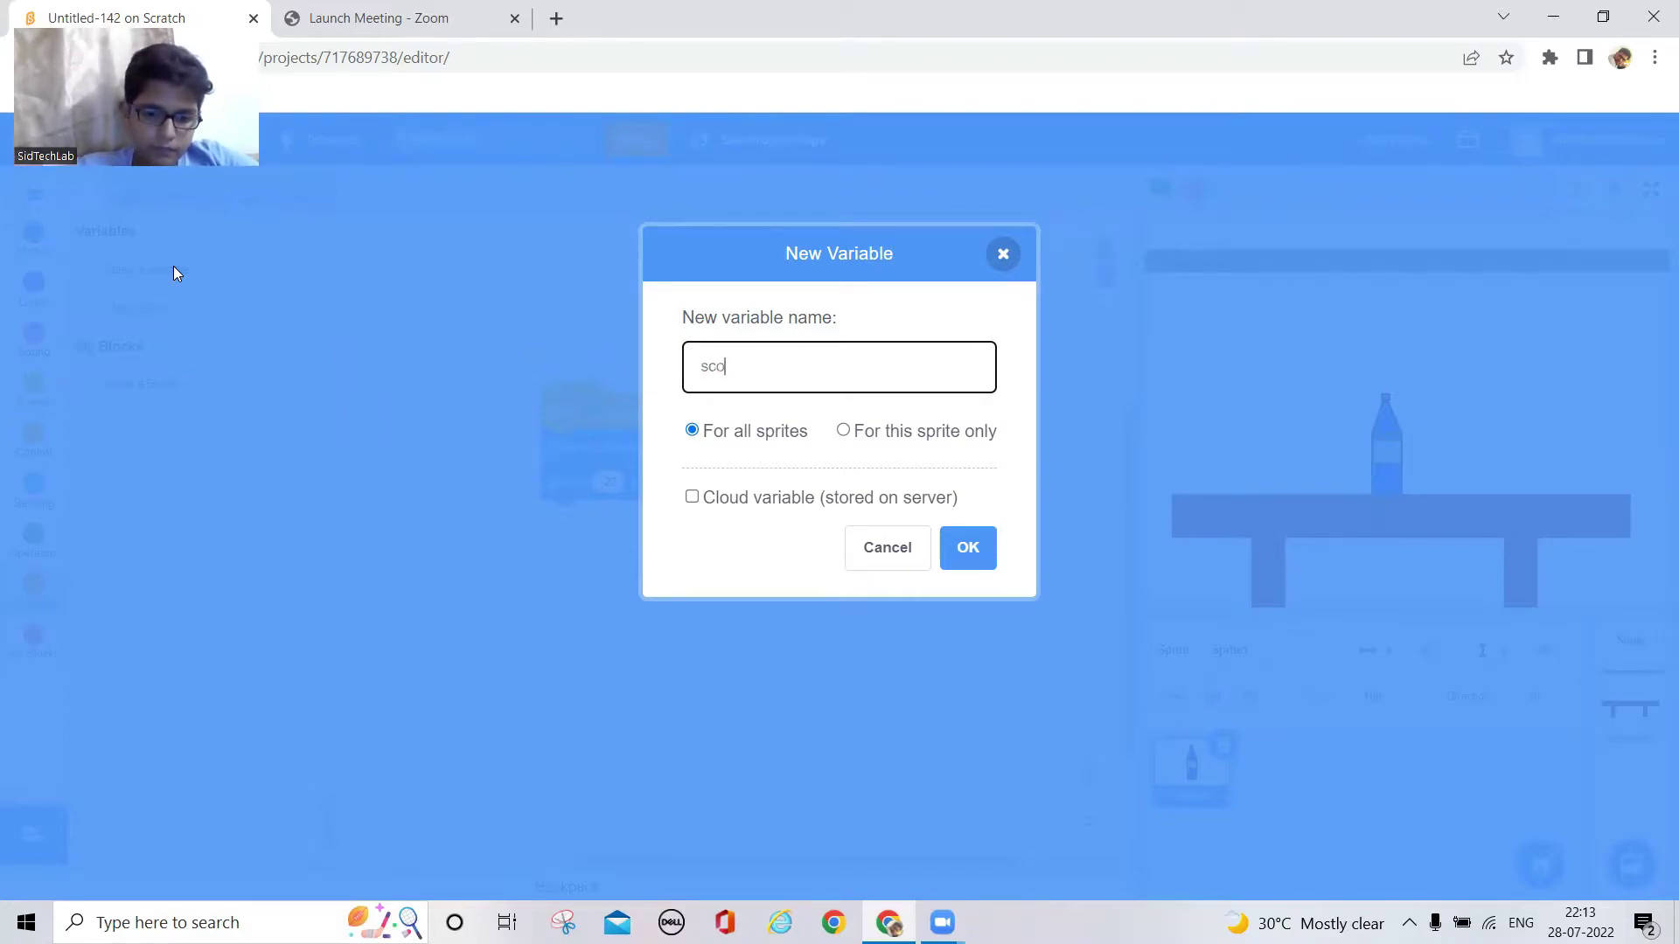
{"action": "type", "text": "re"}
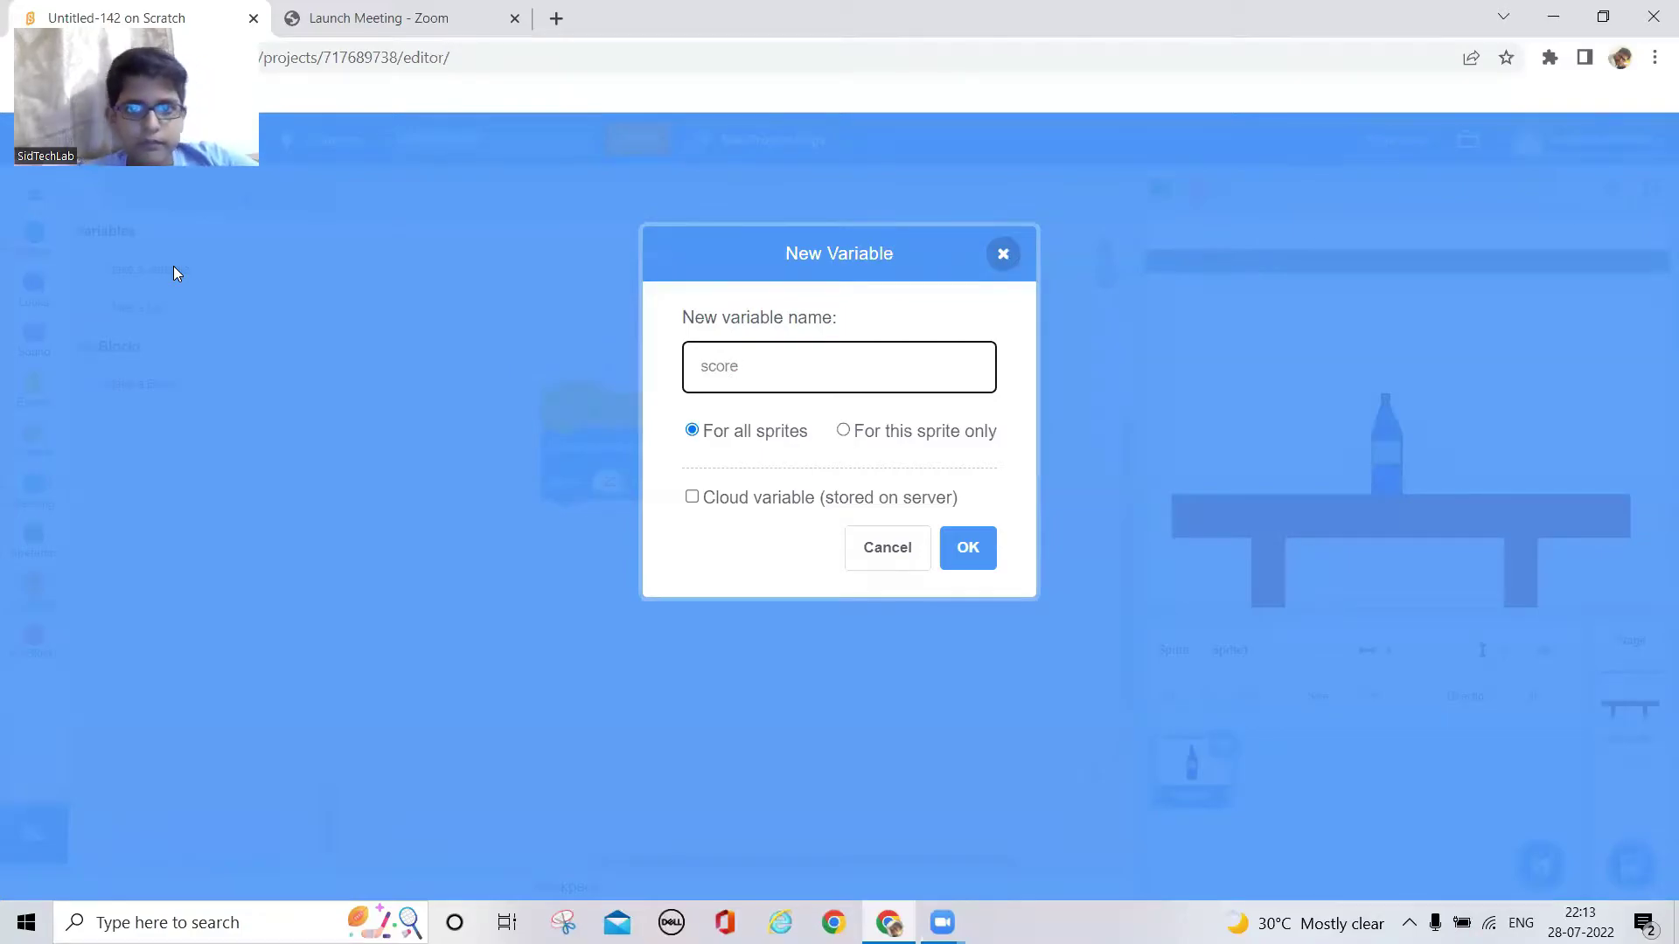
{"action": "left_click", "coordinate": [967, 549]}
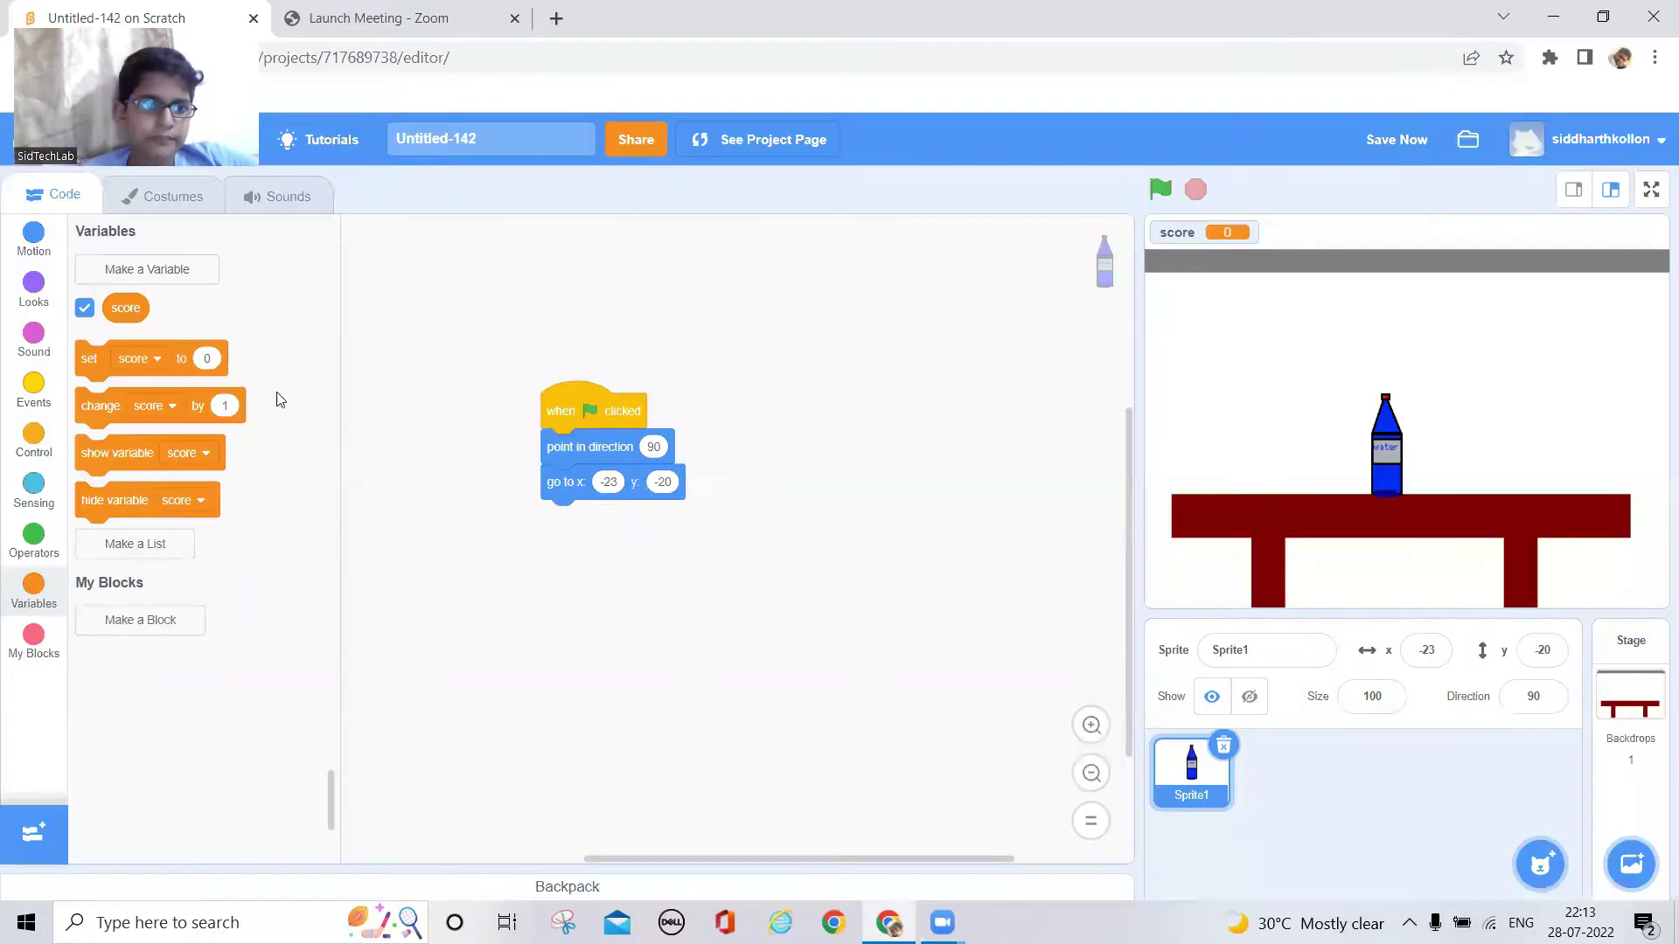
Set score to 0, then add a forever loop containing 'if key space pressed'
{"action": "left_click_drag", "start_coordinate": [95, 364], "coordinate": [557, 521]}
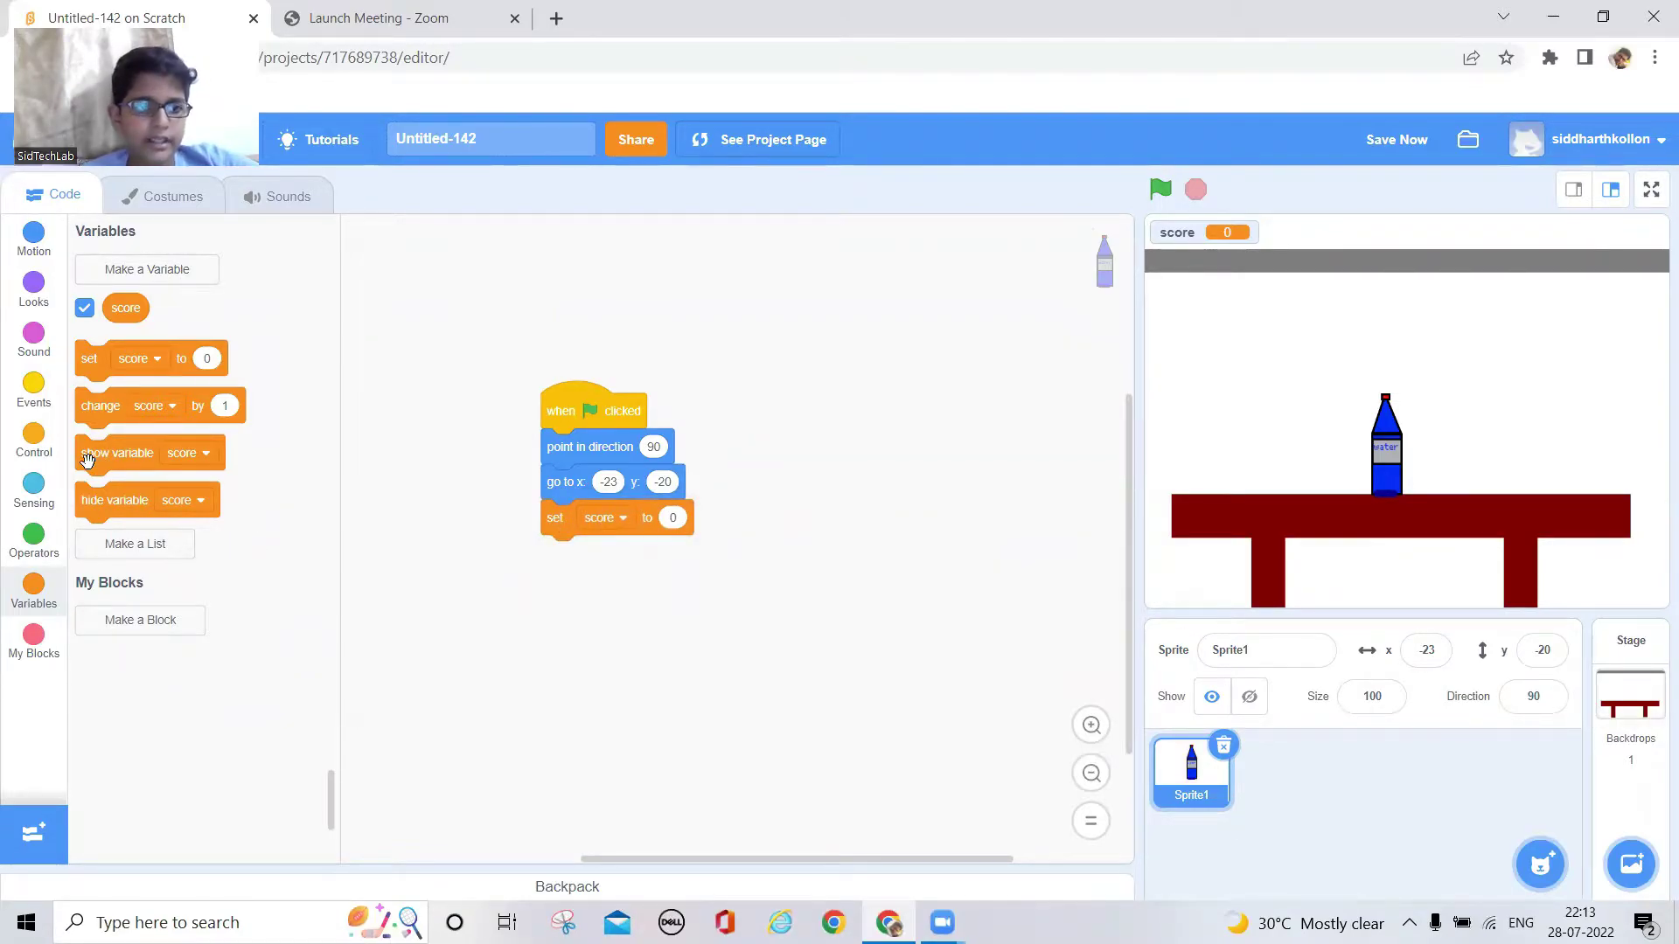
{"action": "left_click", "coordinate": [40, 444]}
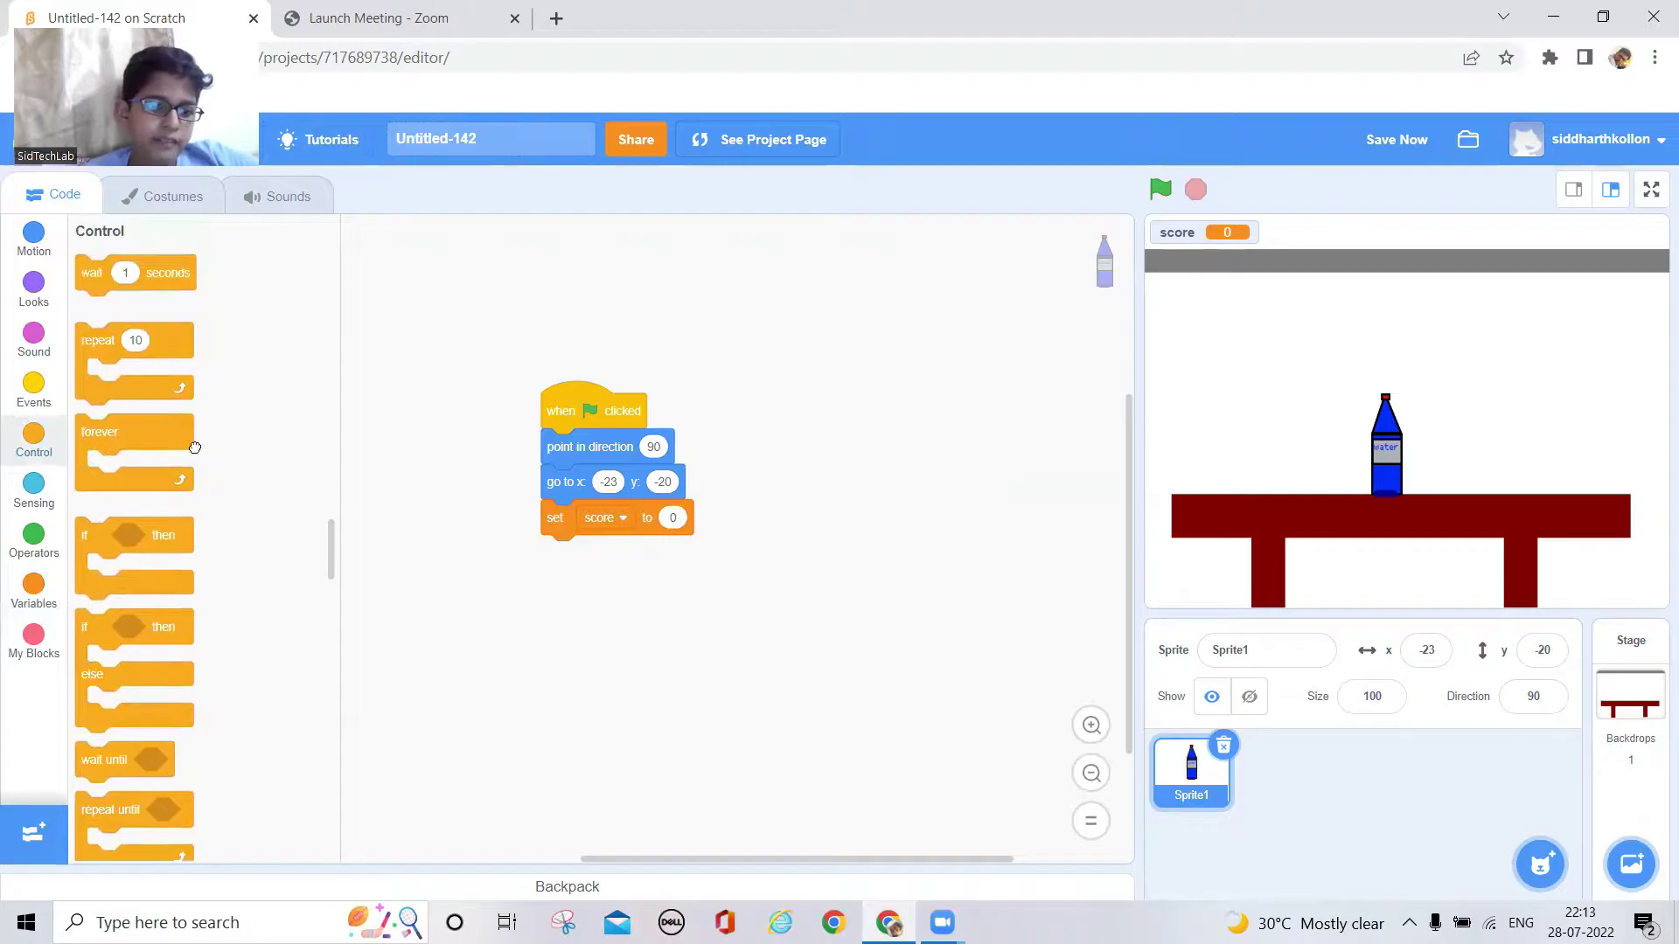
{"action": "left_click_drag", "start_coordinate": [193, 448], "coordinate": [582, 586]}
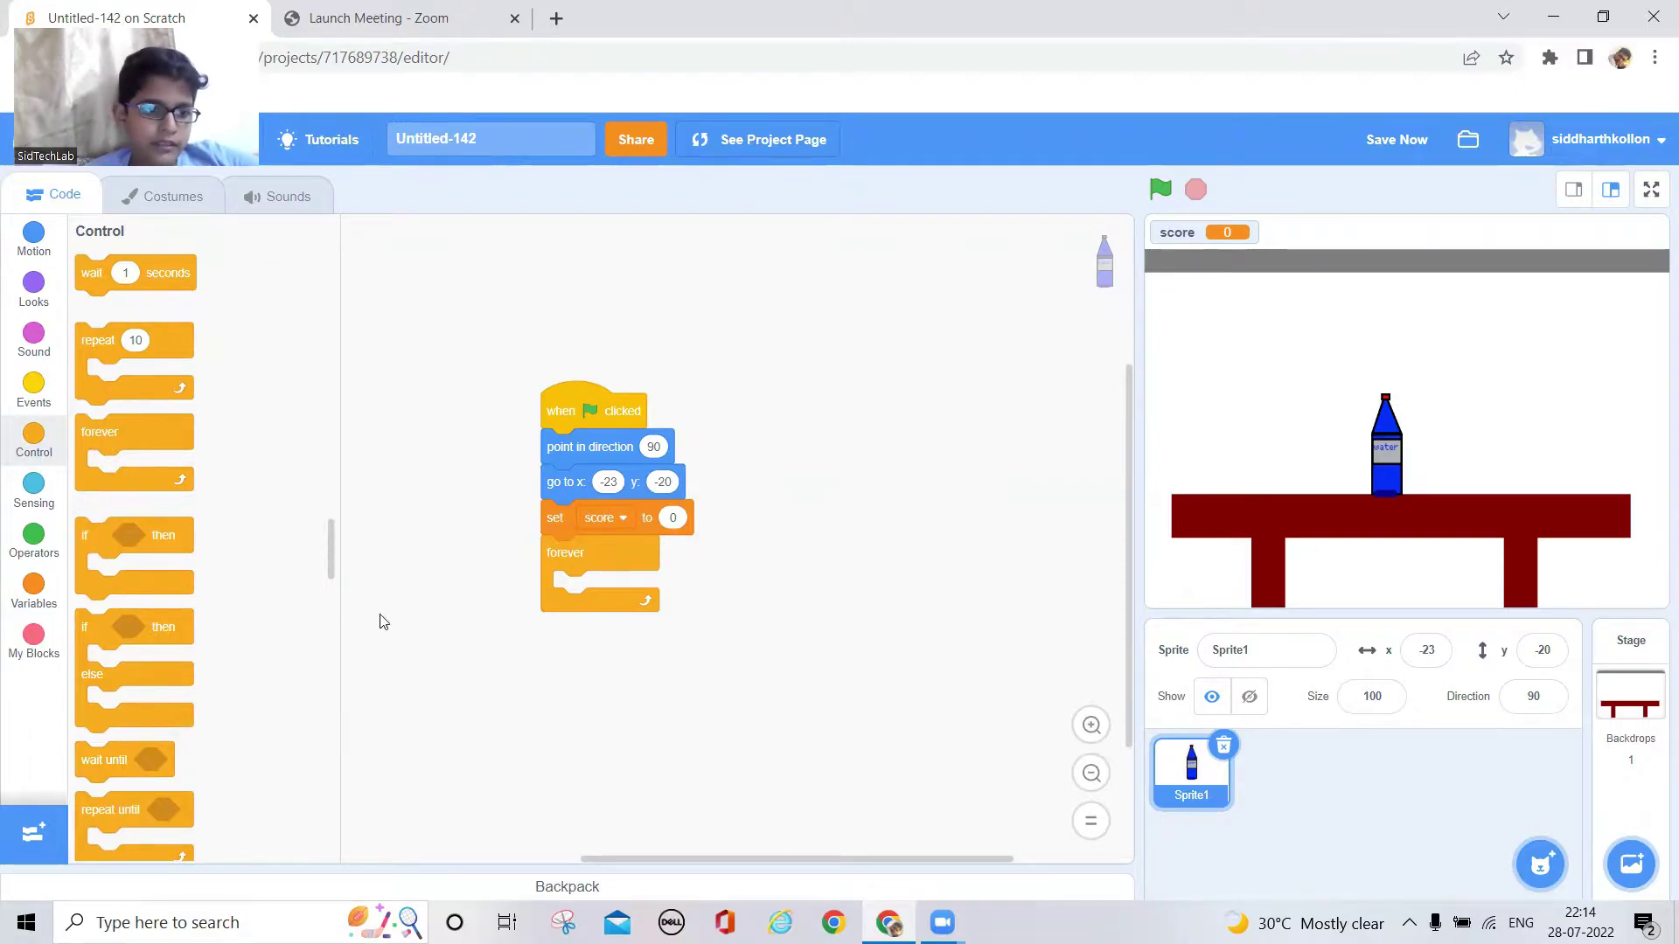
{"action": "left_click_drag", "start_coordinate": [125, 535], "coordinate": [604, 587]}
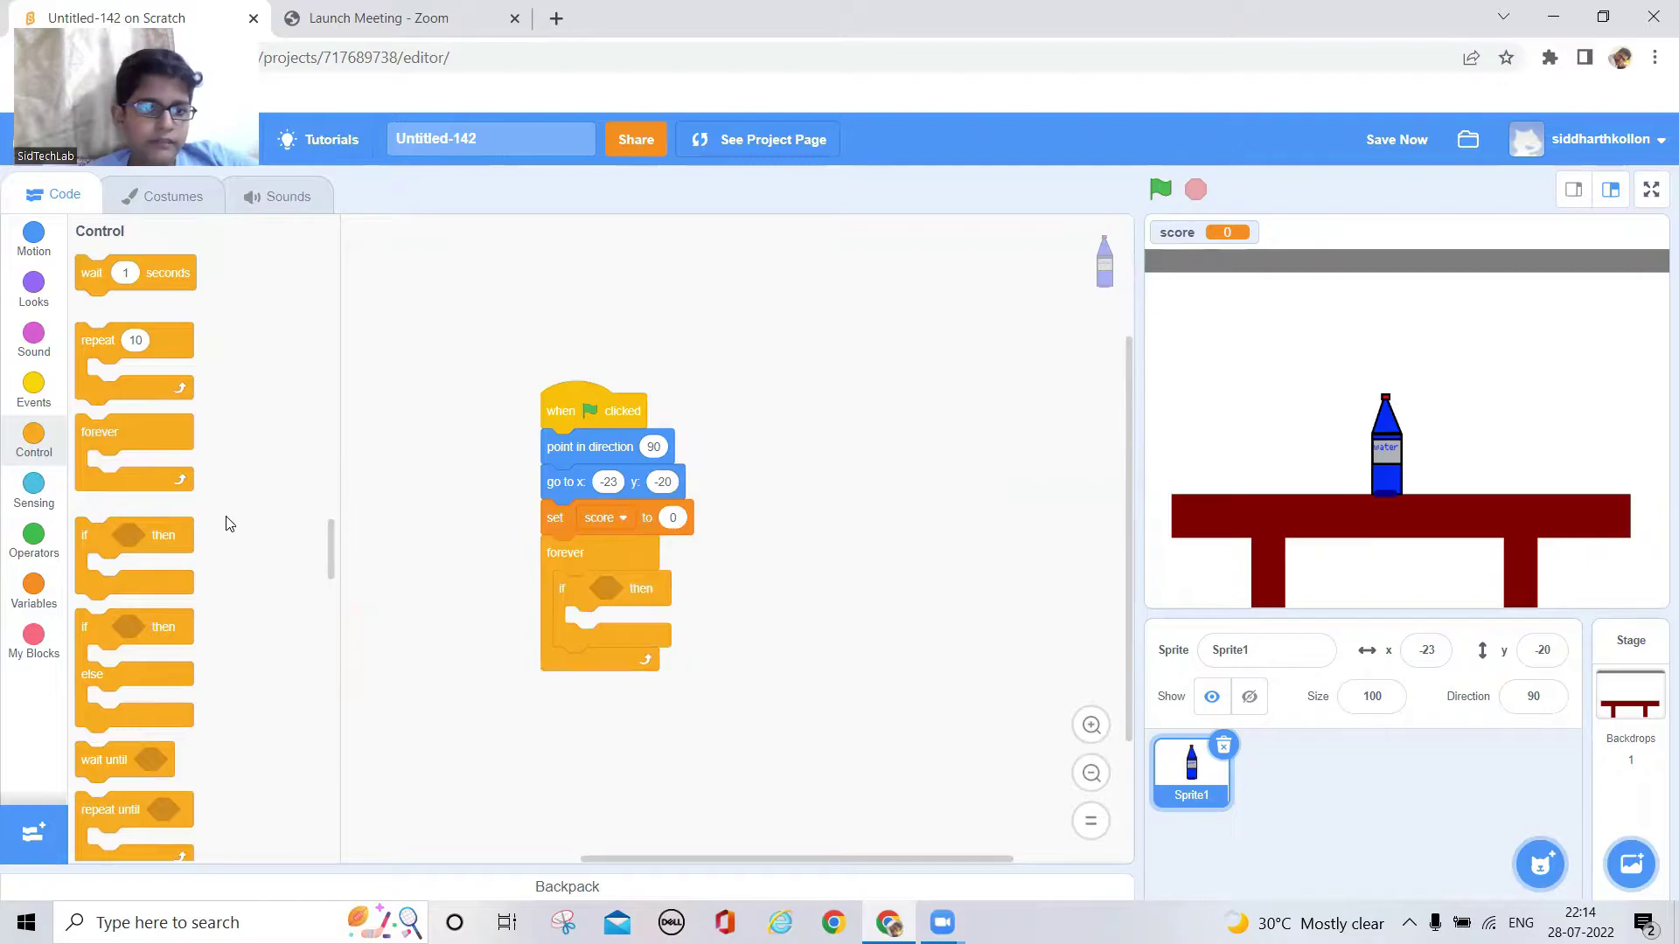
{"action": "left_click", "coordinate": [37, 496]}
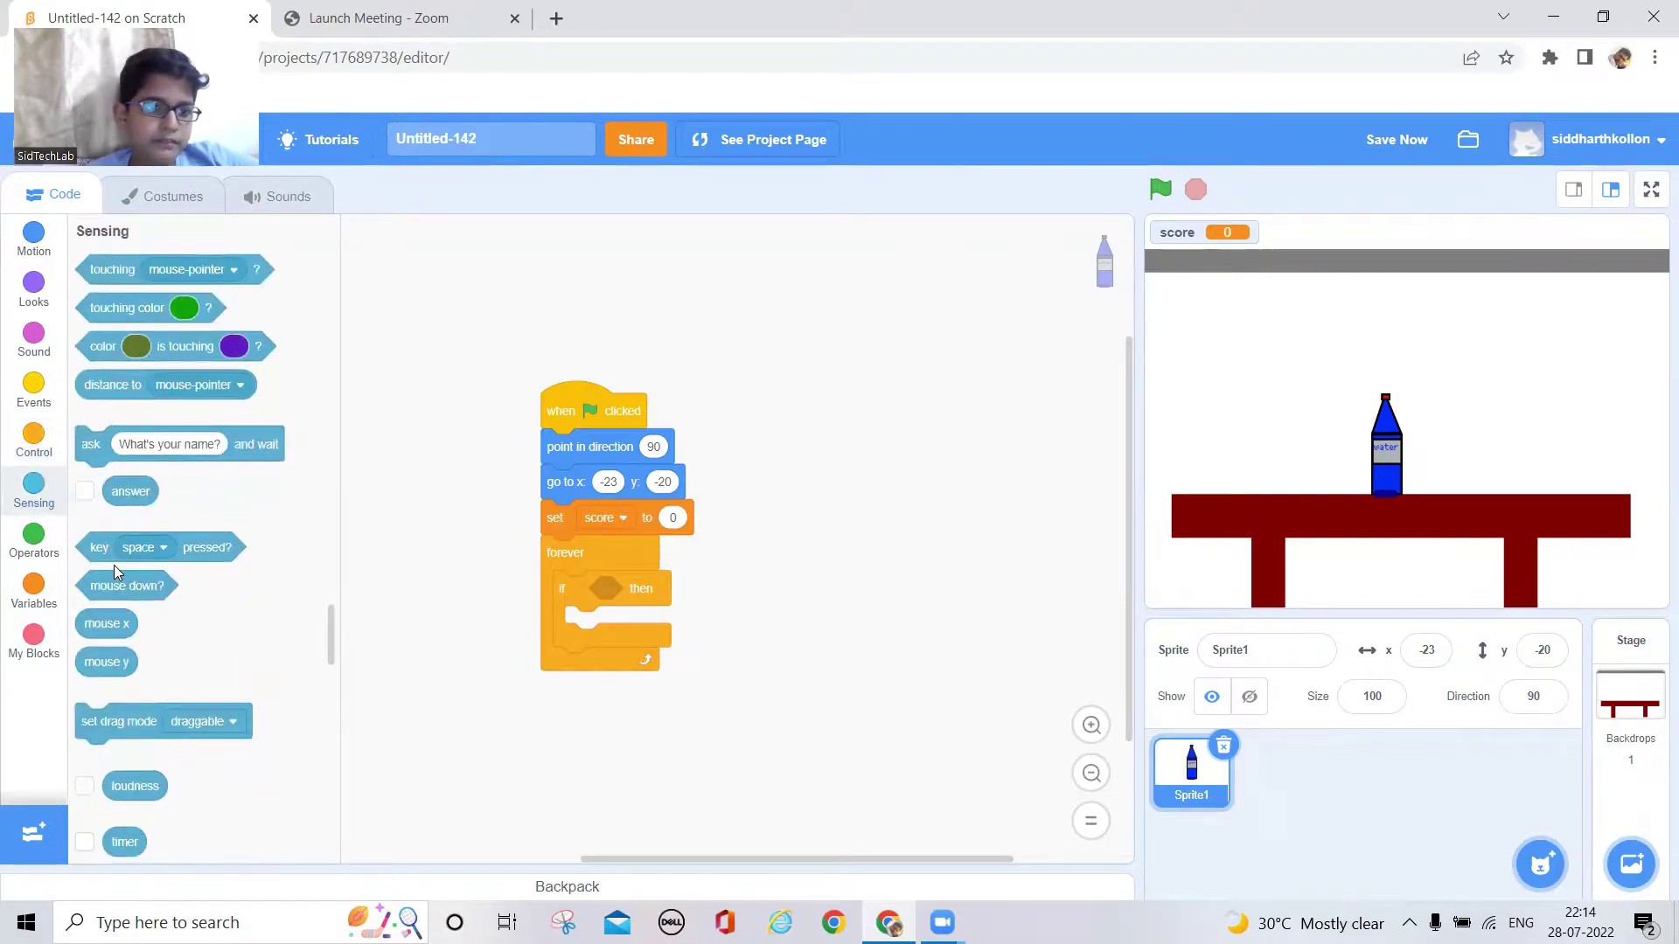
{"action": "left_click_drag", "start_coordinate": [99, 550], "coordinate": [601, 593]}
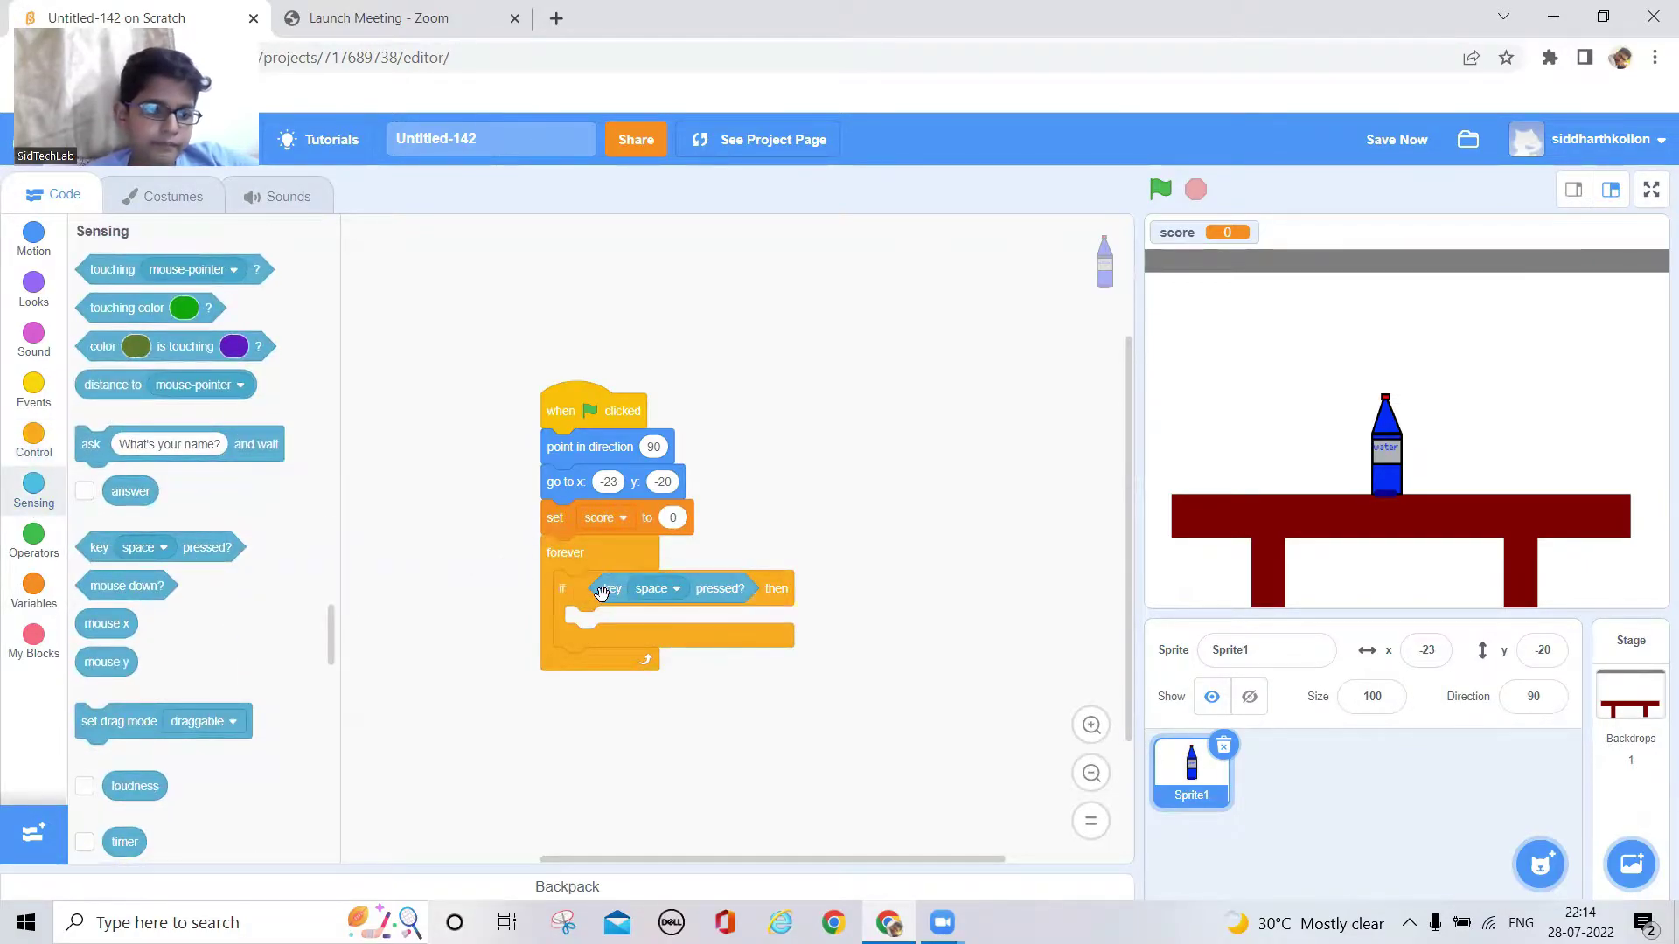
Nest an inner if whose condition is 'not key space pressed' or a second check
{"action": "left_click", "coordinate": [34, 446]}
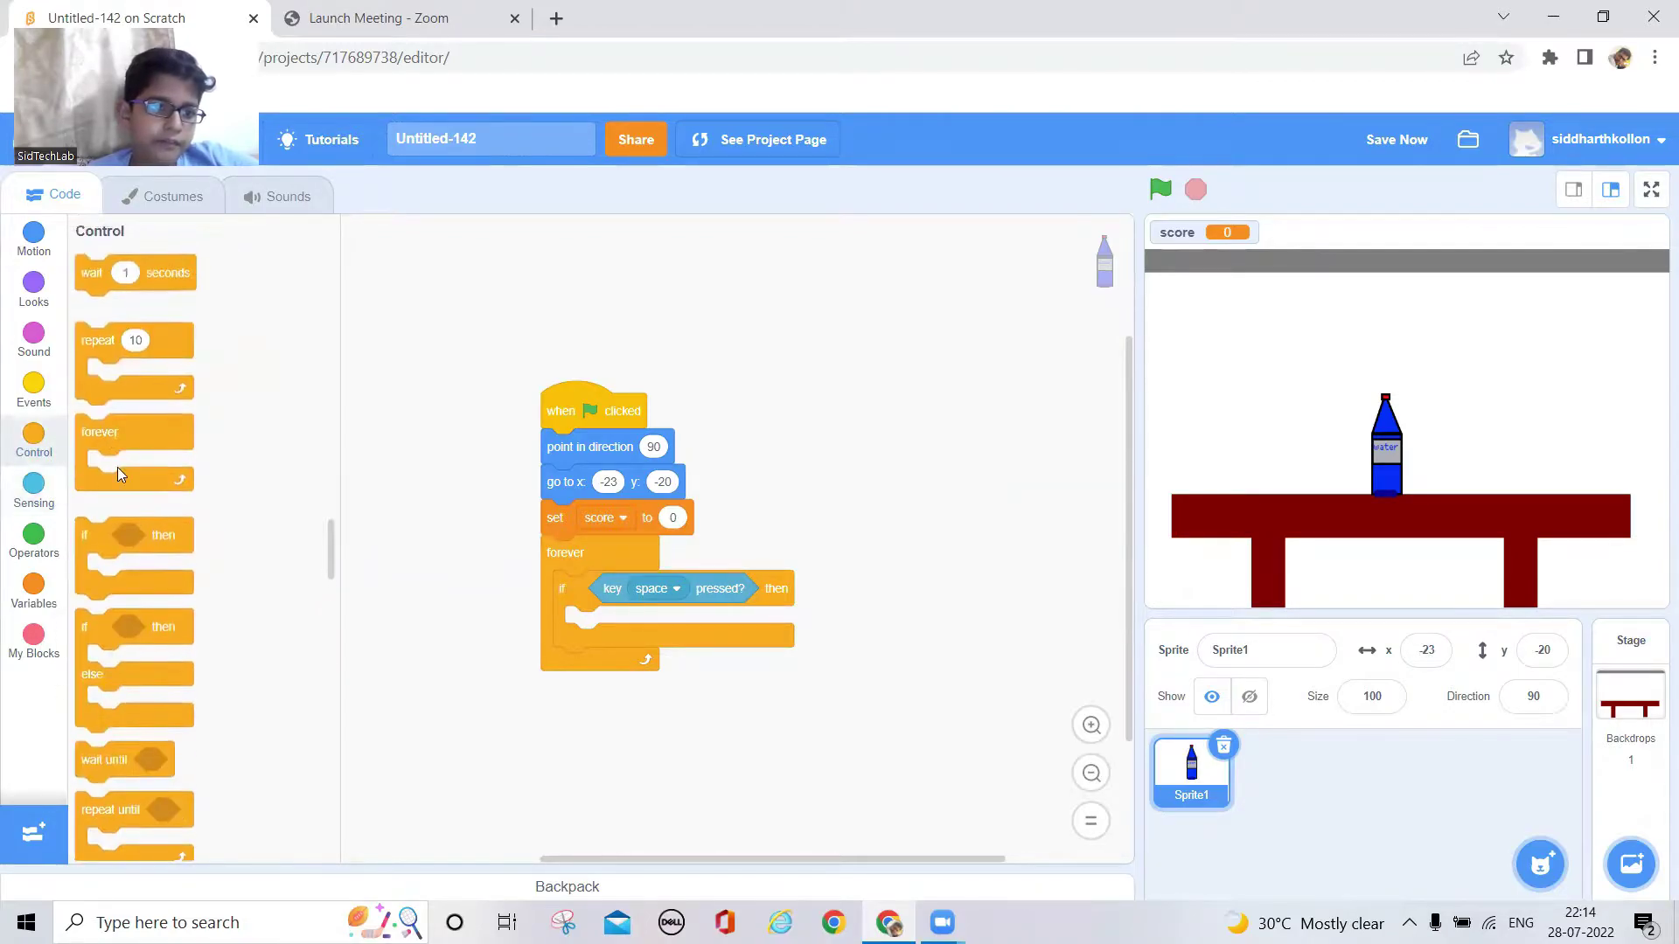
{"action": "left_click_drag", "start_coordinate": [90, 534], "coordinate": [577, 626]}
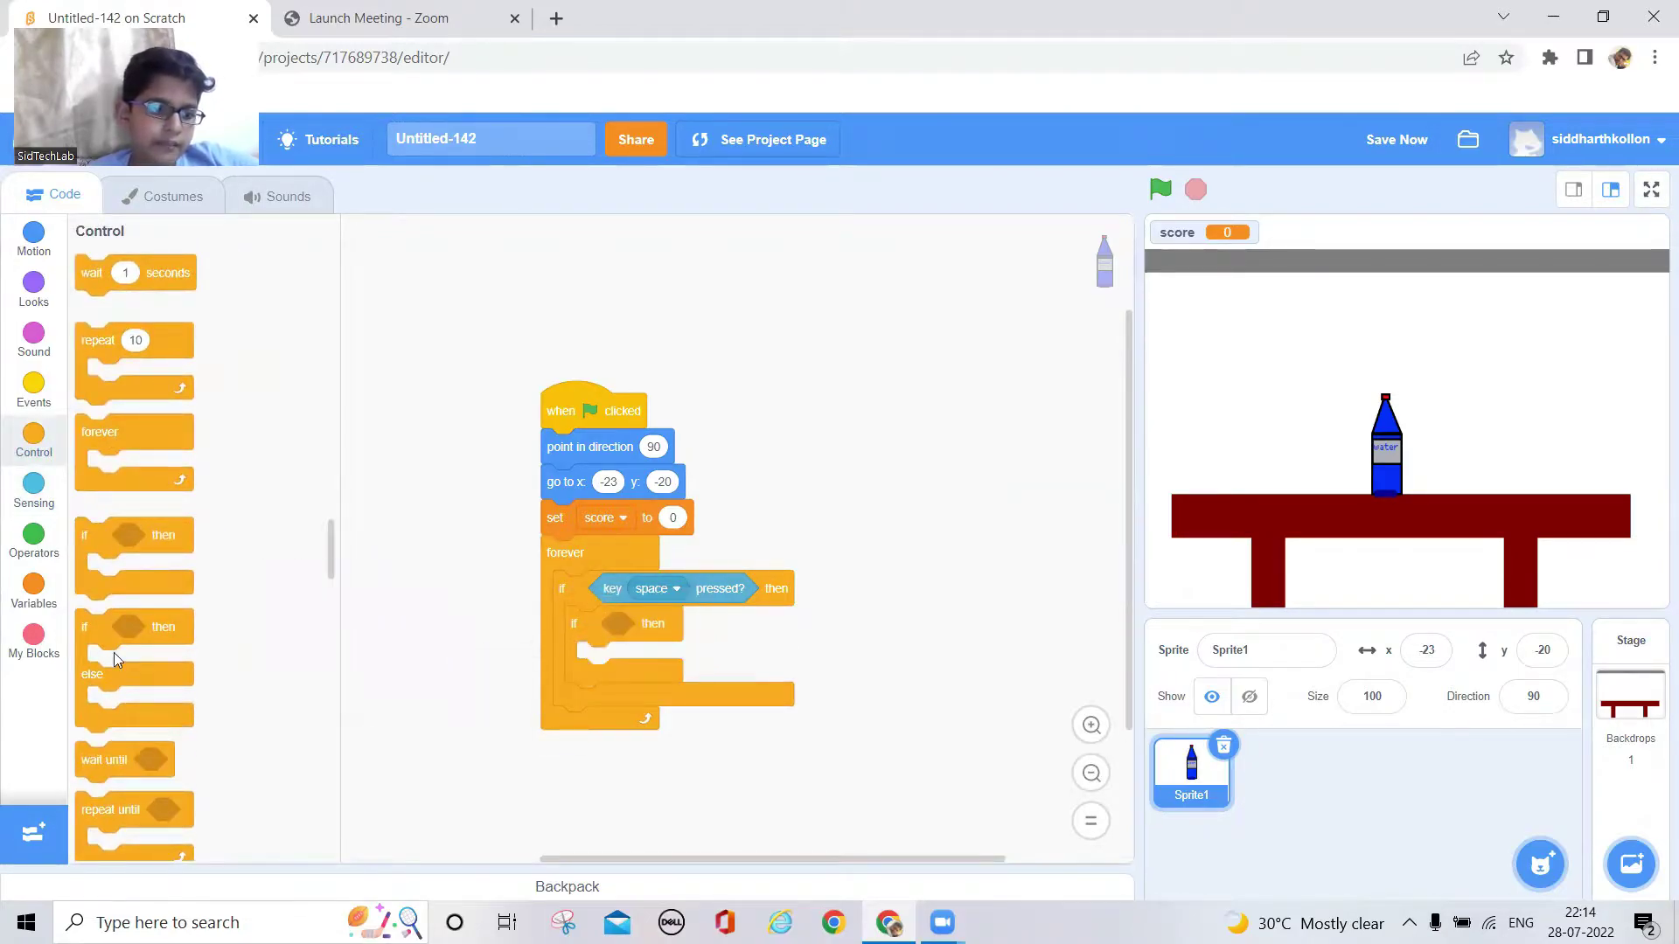
{"action": "left_click", "coordinate": [35, 538]}
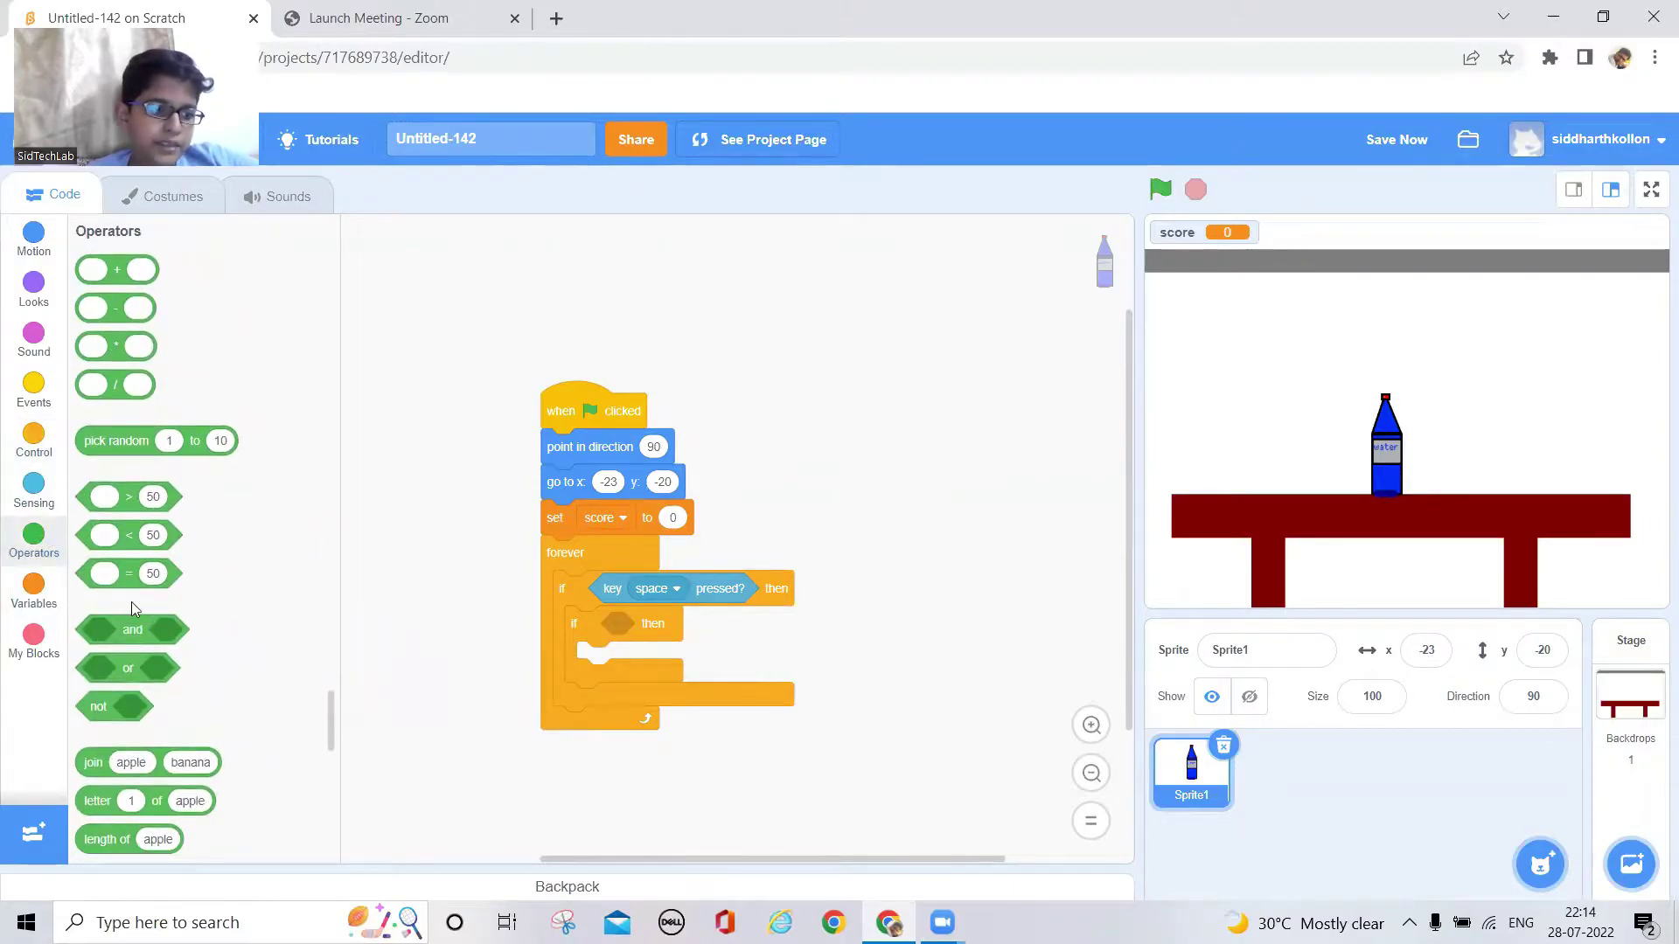
{"action": "left_click_drag", "start_coordinate": [124, 669], "coordinate": [649, 626]}
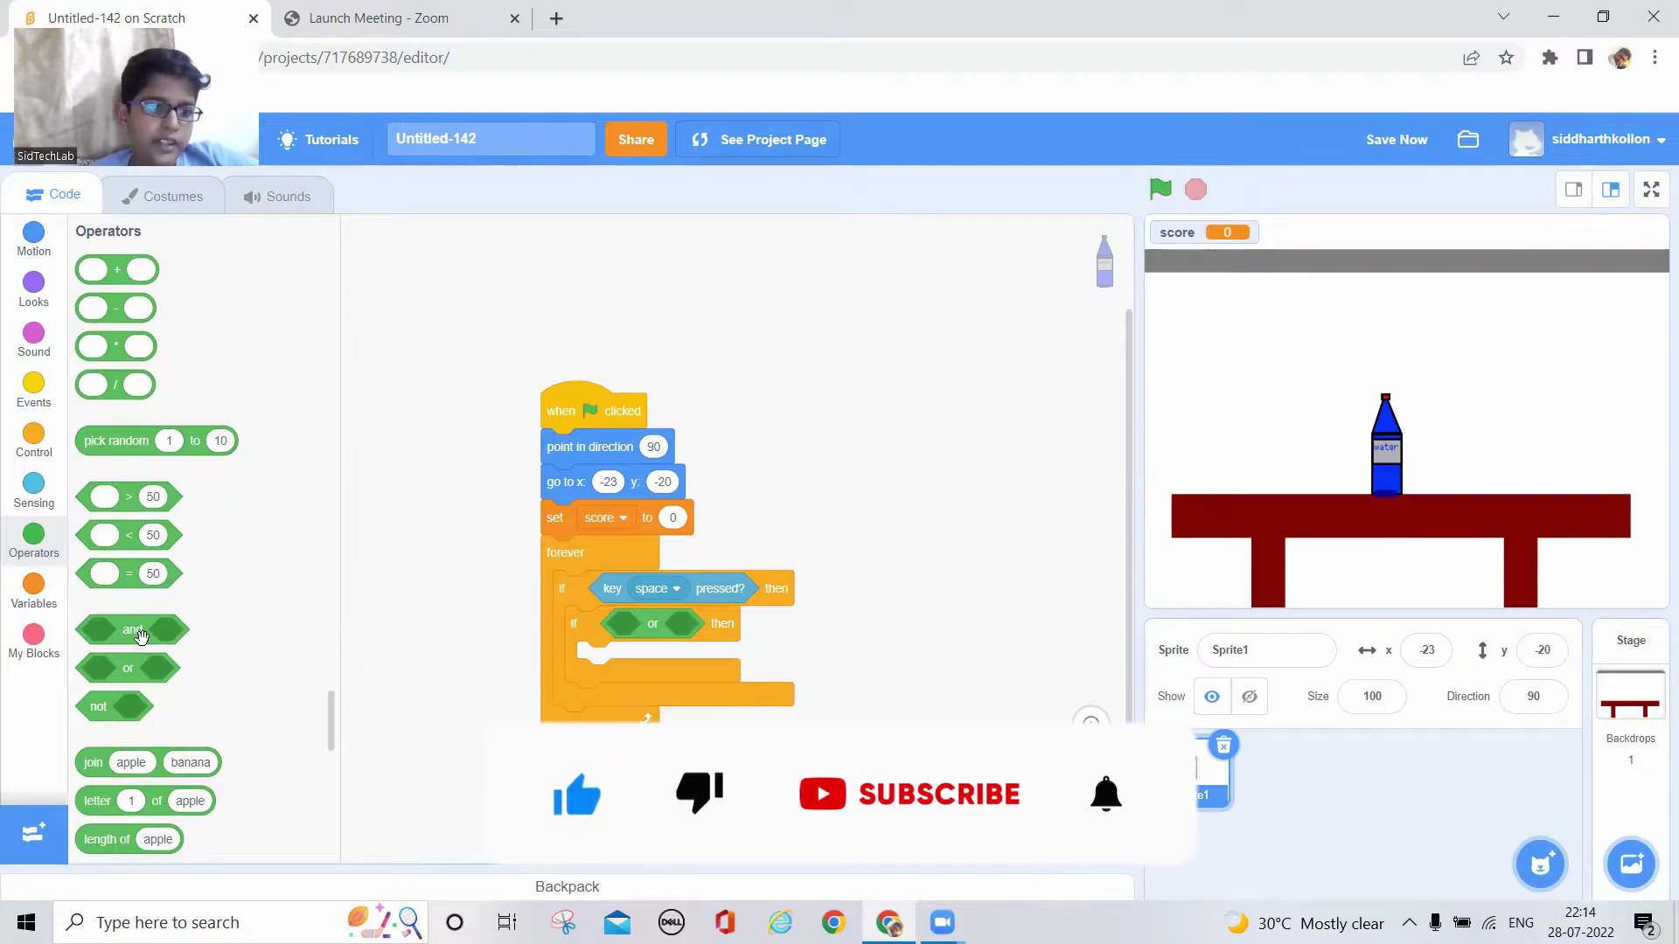
{"action": "mouse_move", "coordinate": [124, 704]}
{"action": "left_mouse_down"}
{"action": "mouse_move", "coordinate": [652, 660]}
{"action": "mouse_move", "coordinate": [640, 630]}
{"action": "left_mouse_up"}
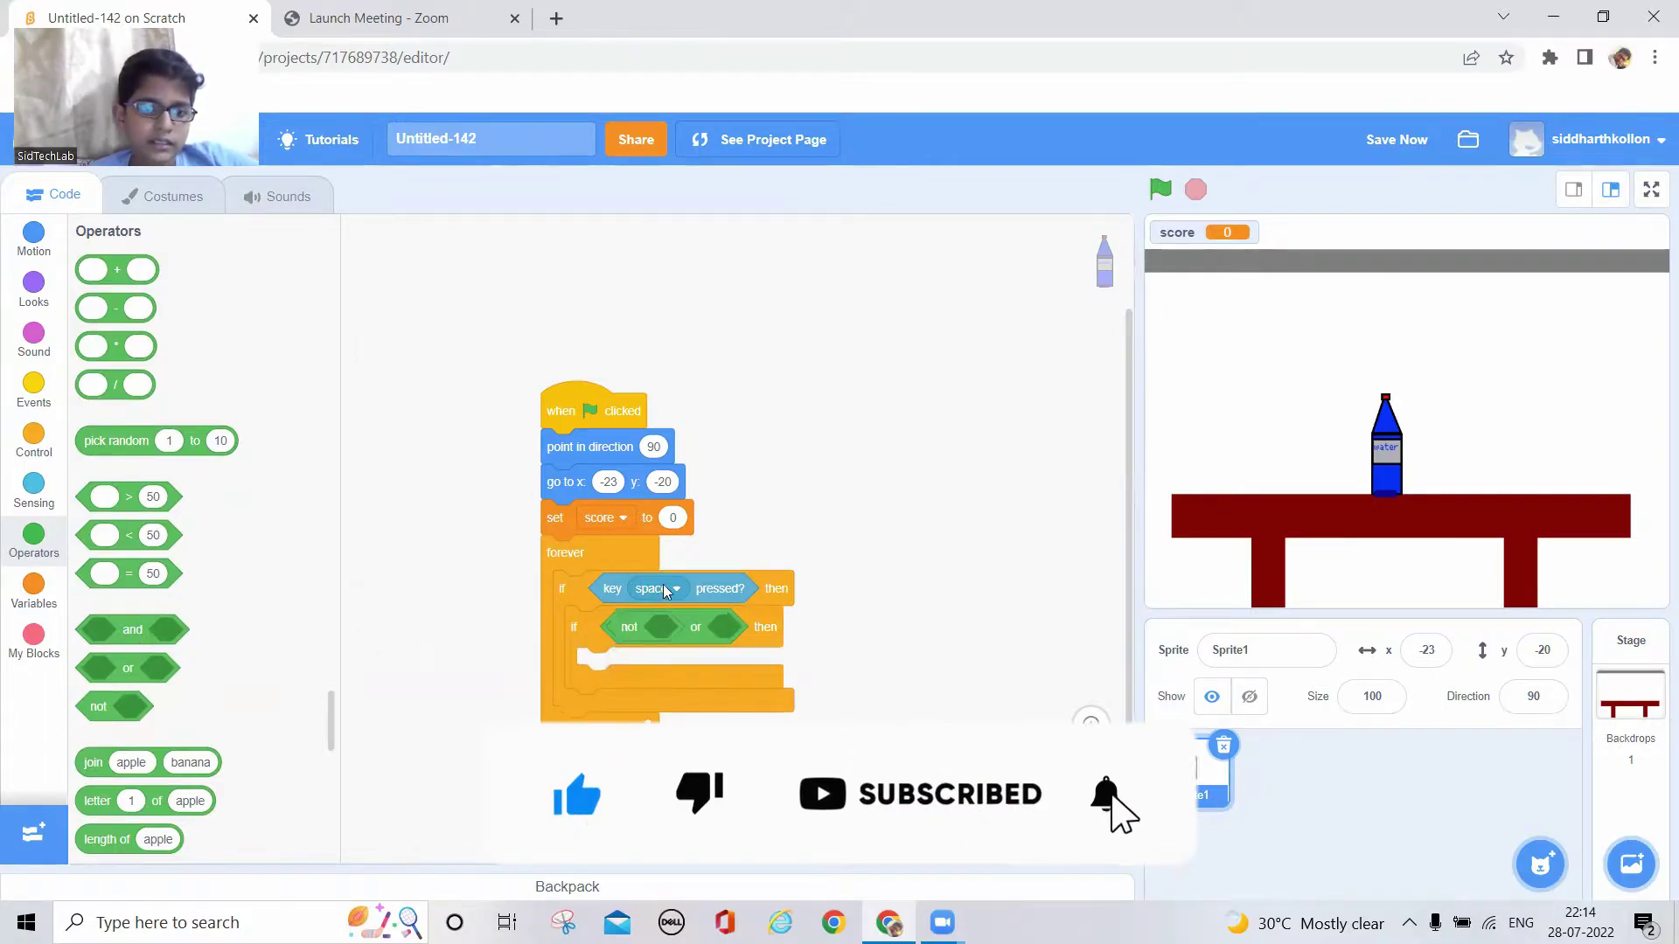
{"action": "right_click", "coordinate": [719, 582]}
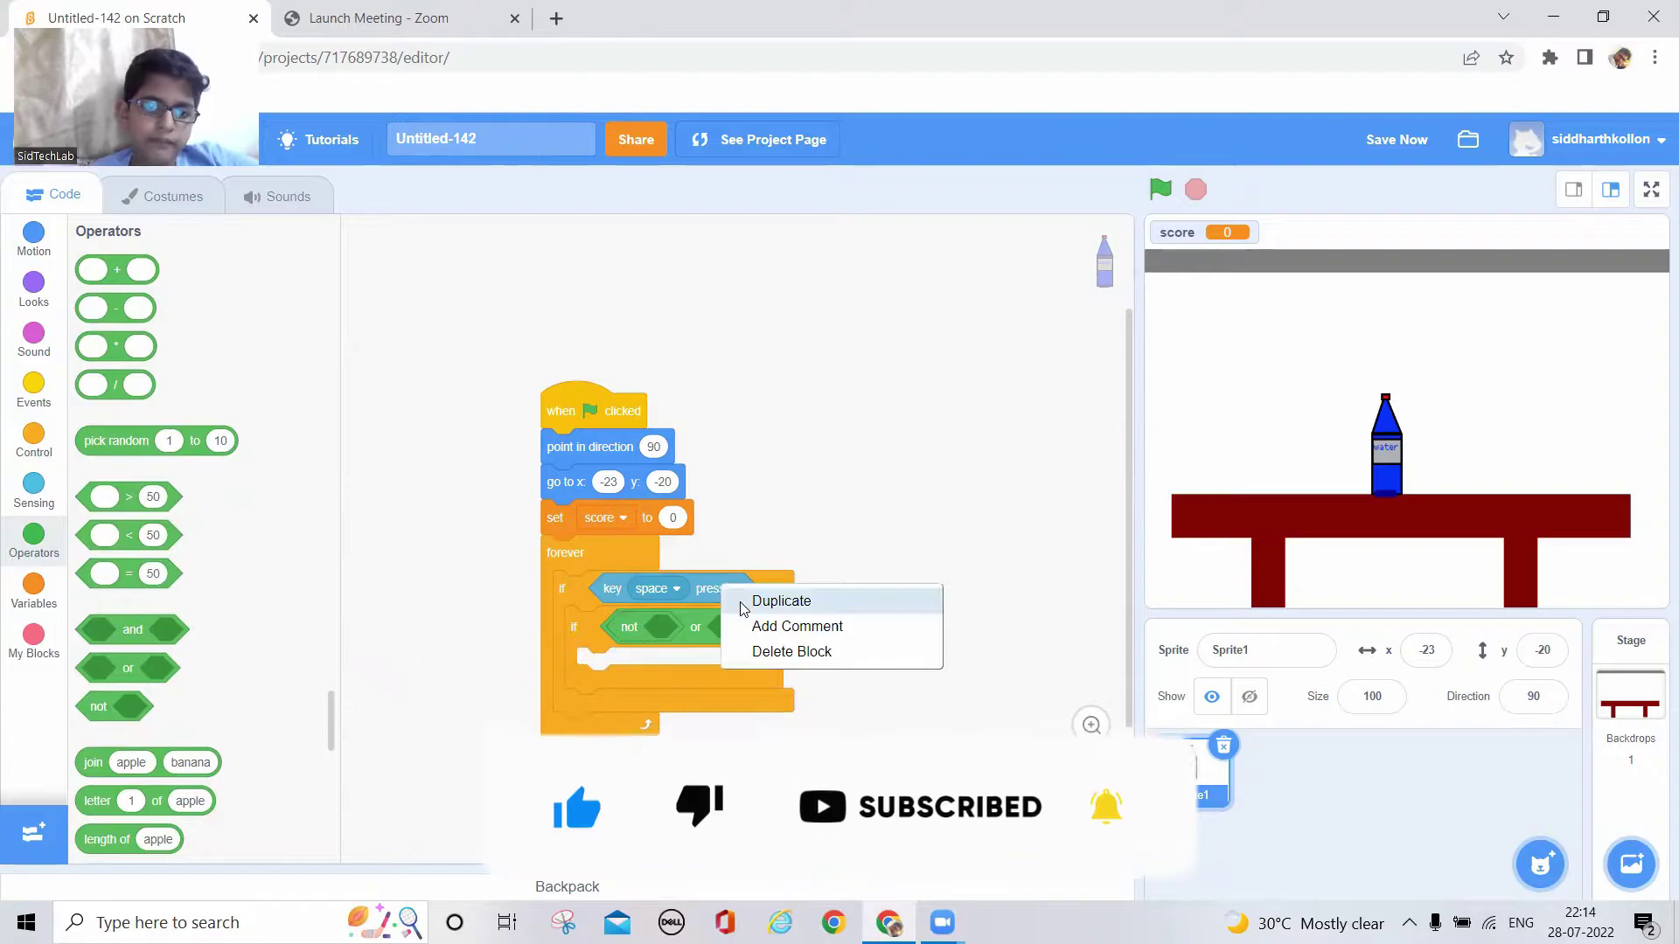
{"action": "left_click", "coordinate": [780, 598]}
{"action": "left_click", "coordinate": [796, 620]}
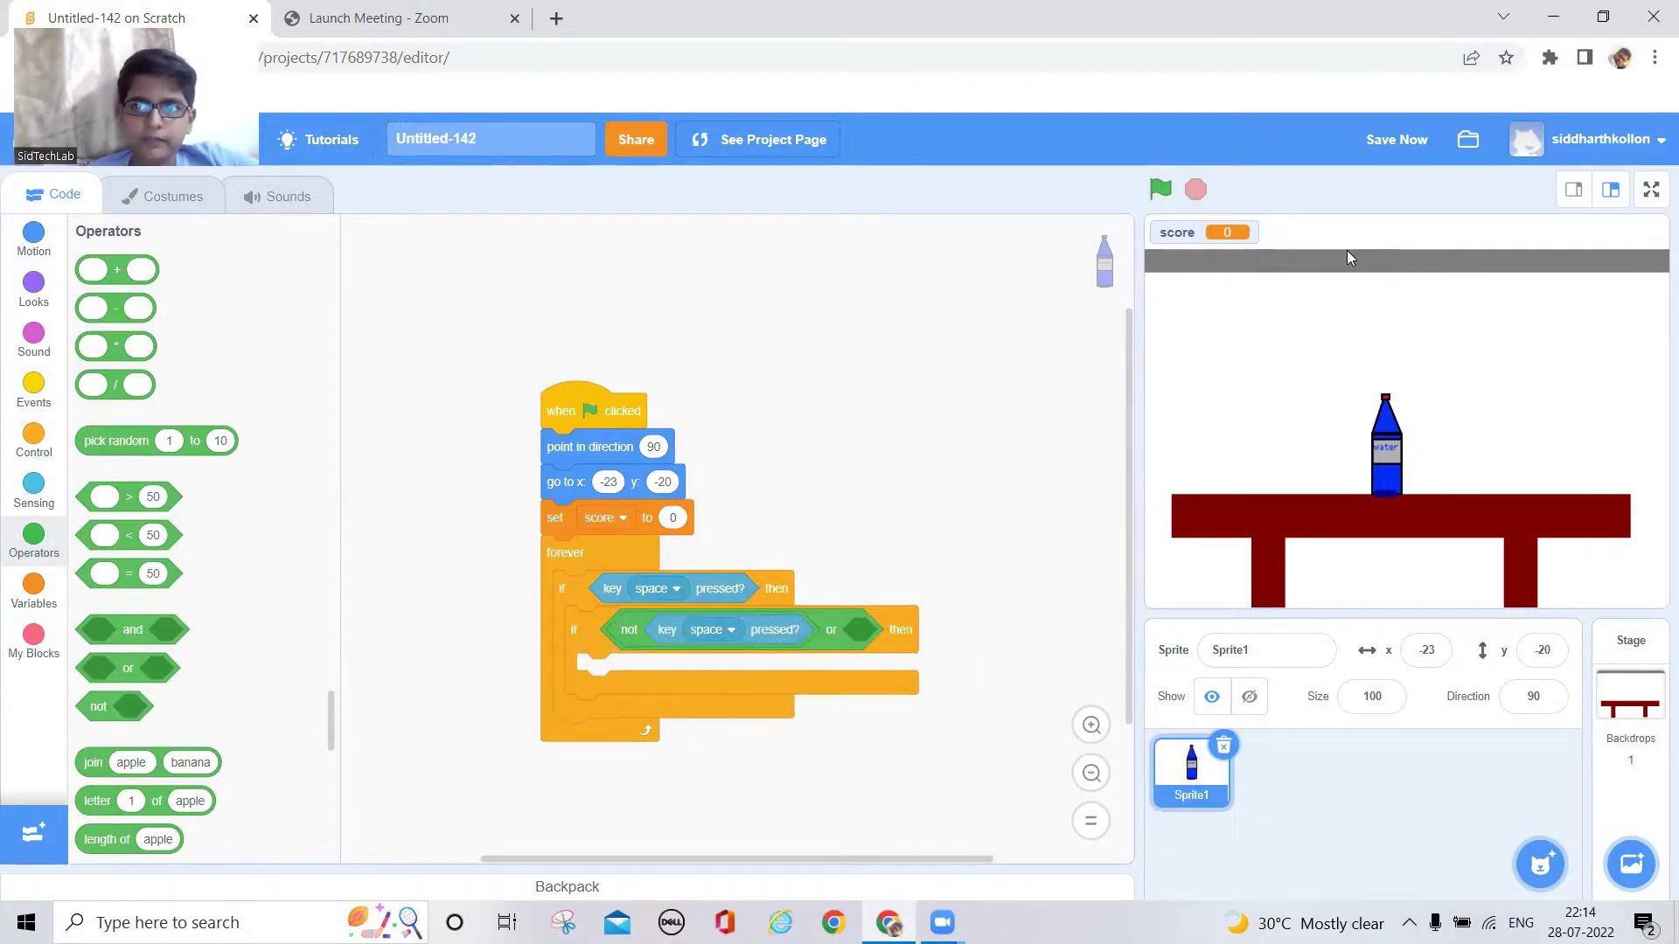
Fill the or's second slot with 'touching color' sampled from the stage's grey bar
{"action": "left_click", "coordinate": [49, 250]}
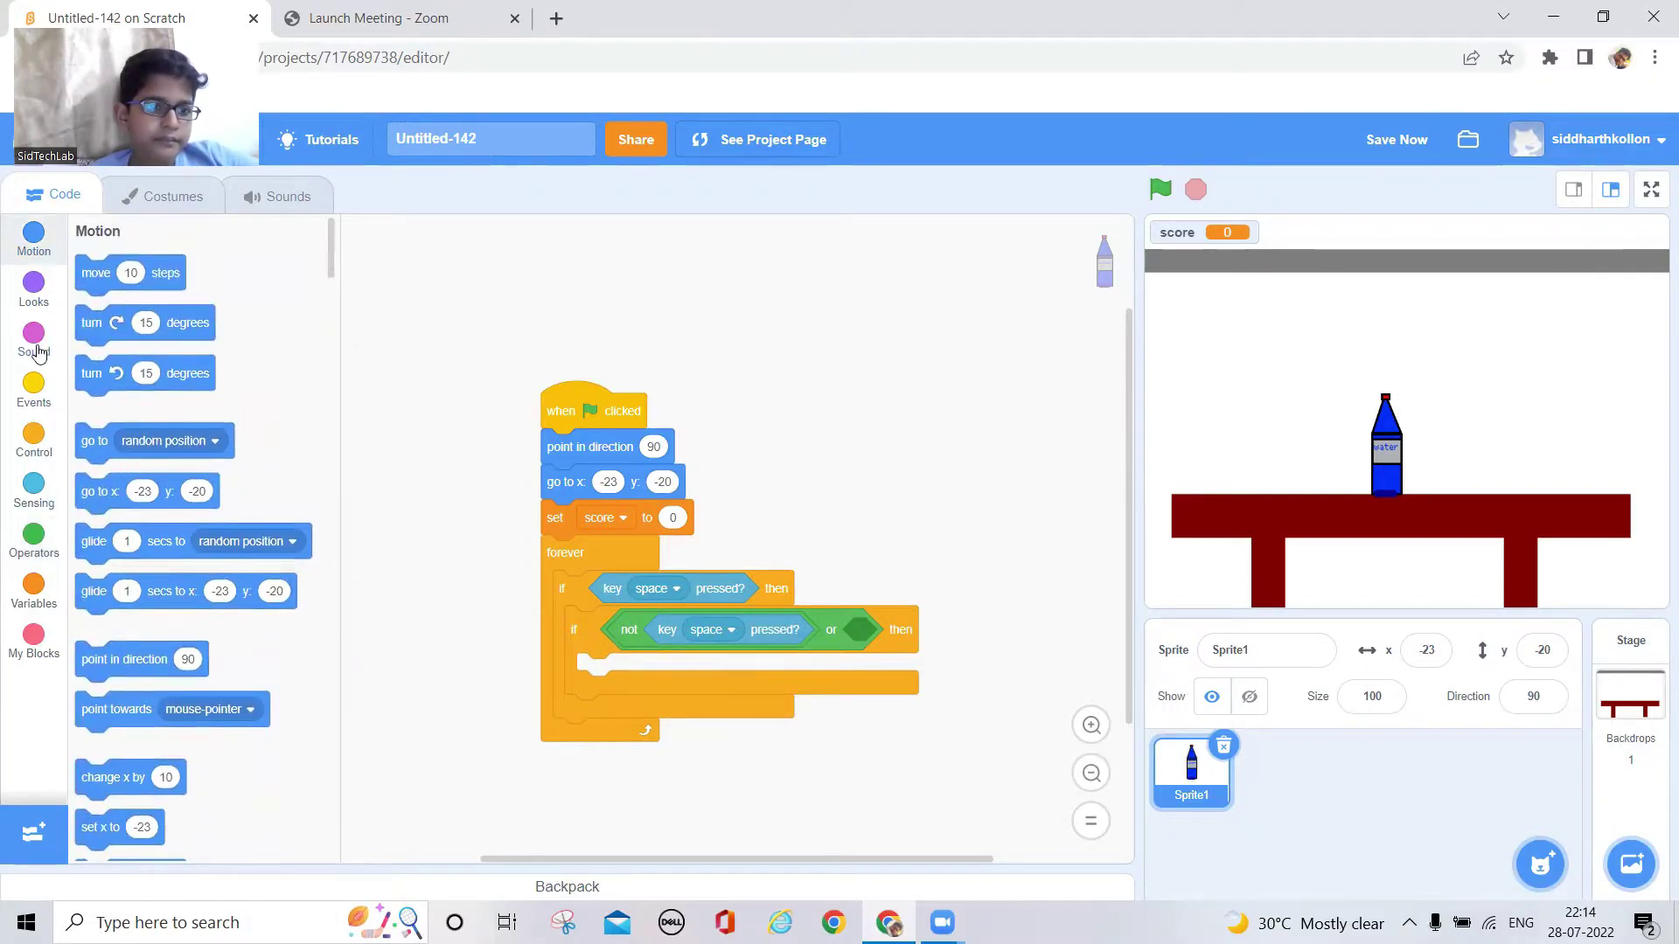
{"action": "left_click", "coordinate": [34, 488]}
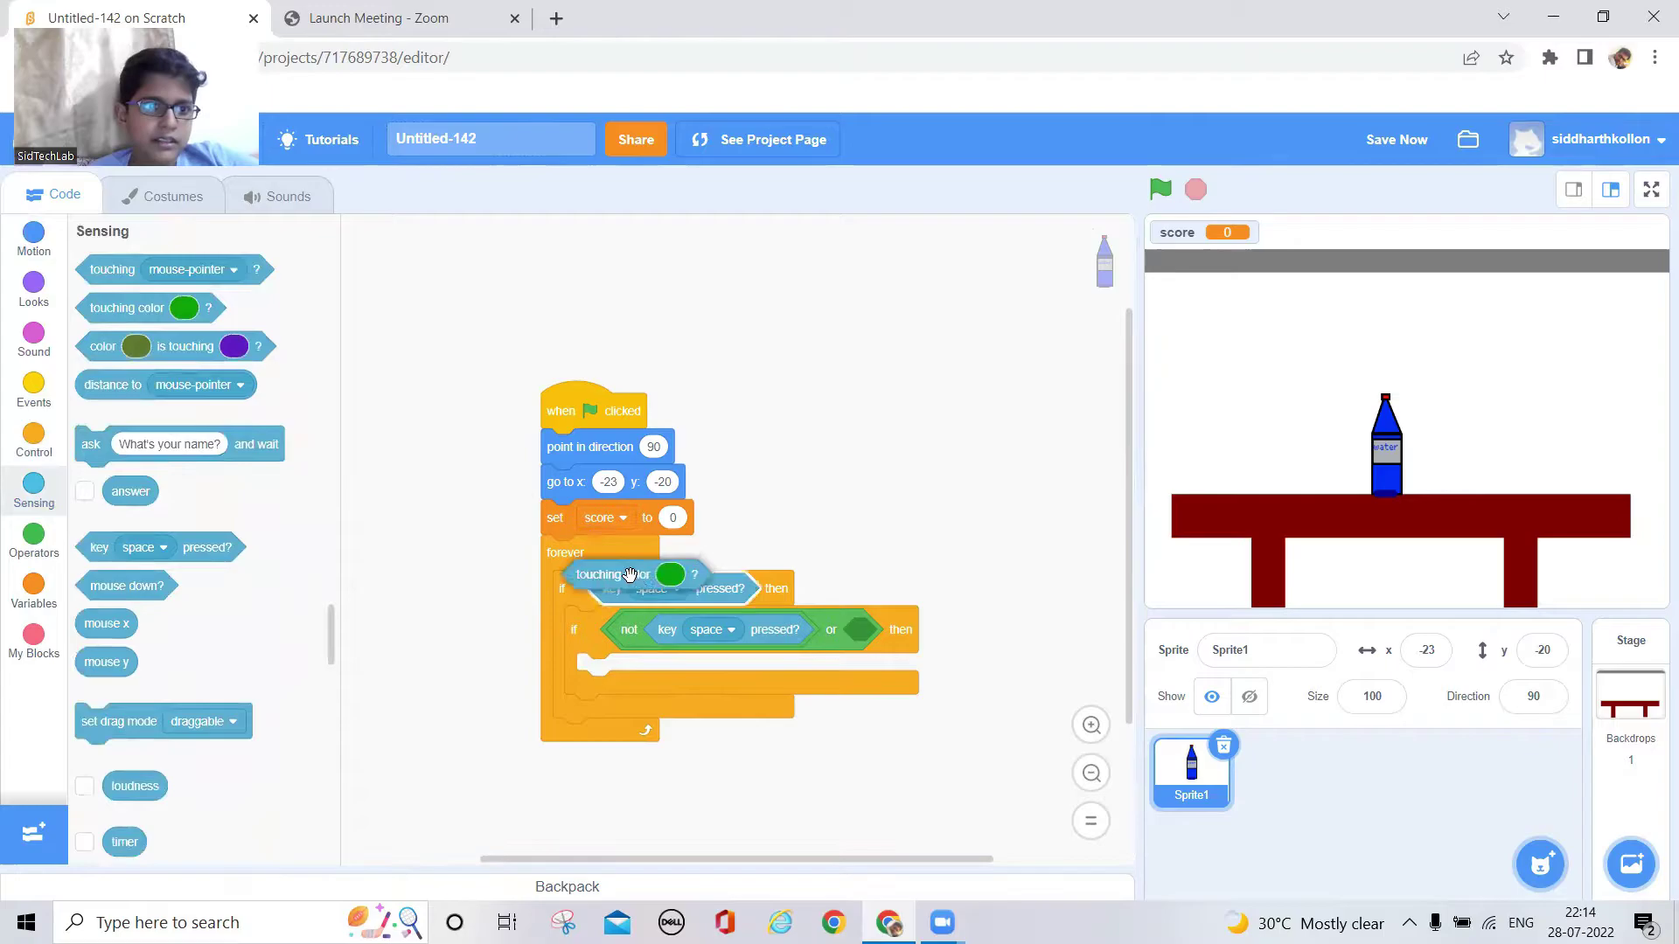
{"action": "left_click_drag", "start_coordinate": [147, 307], "coordinate": [912, 644]}
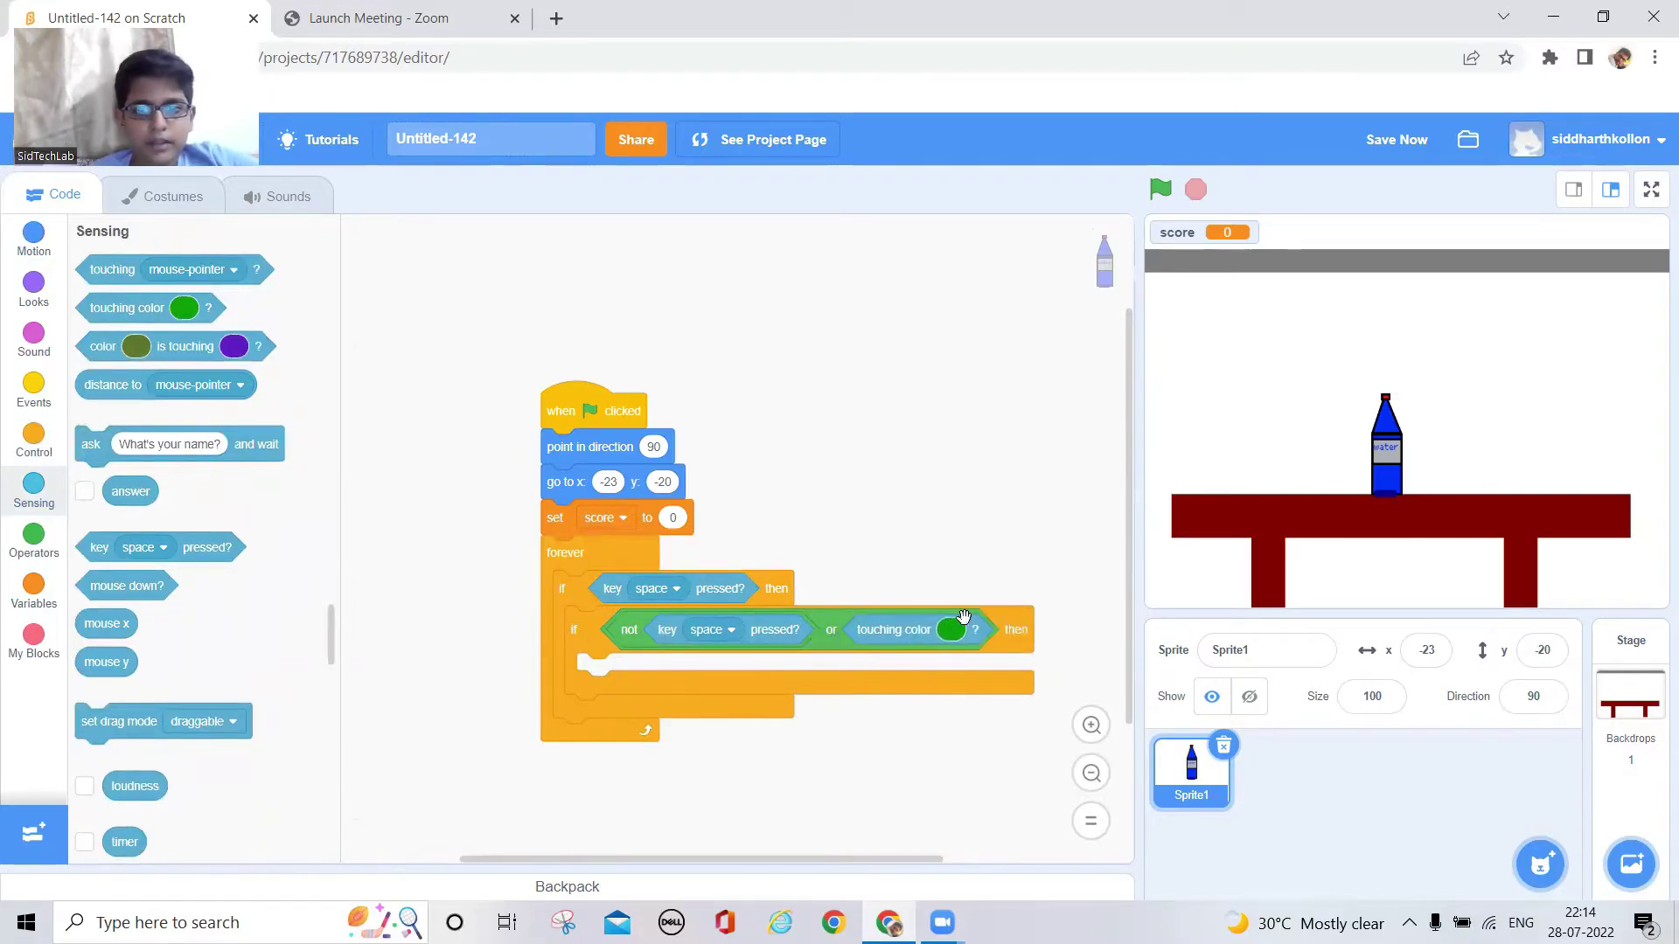
{"action": "left_click", "coordinate": [950, 635]}
{"action": "left_click", "coordinate": [954, 589]}
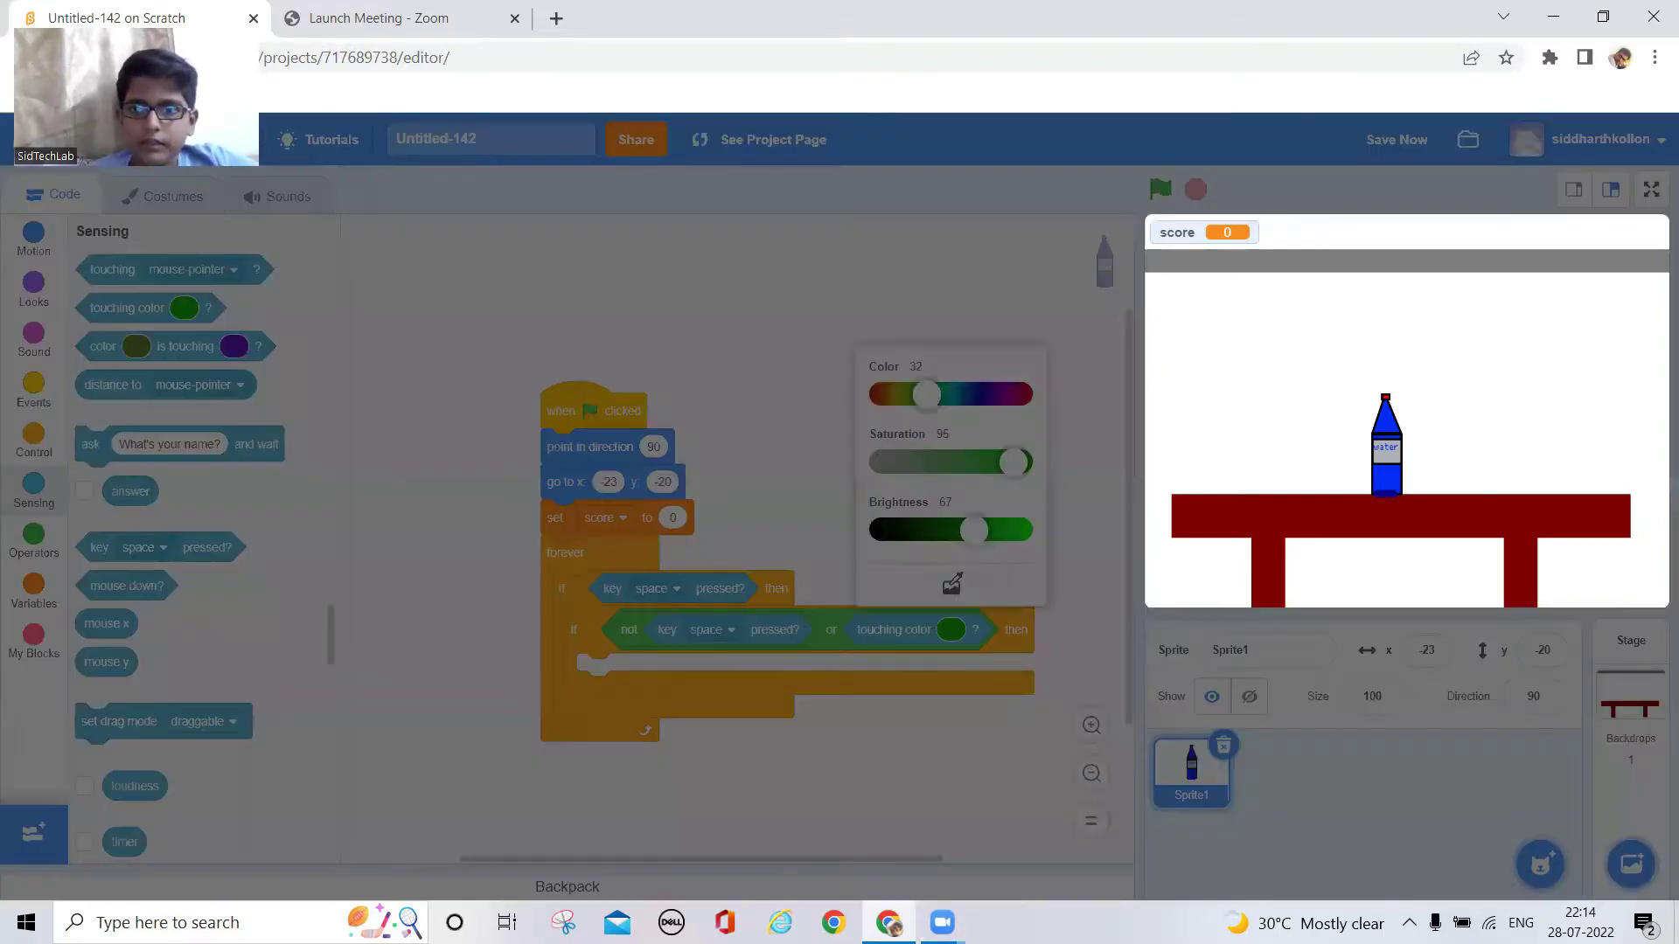
{"action": "left_click", "coordinate": [1413, 263]}
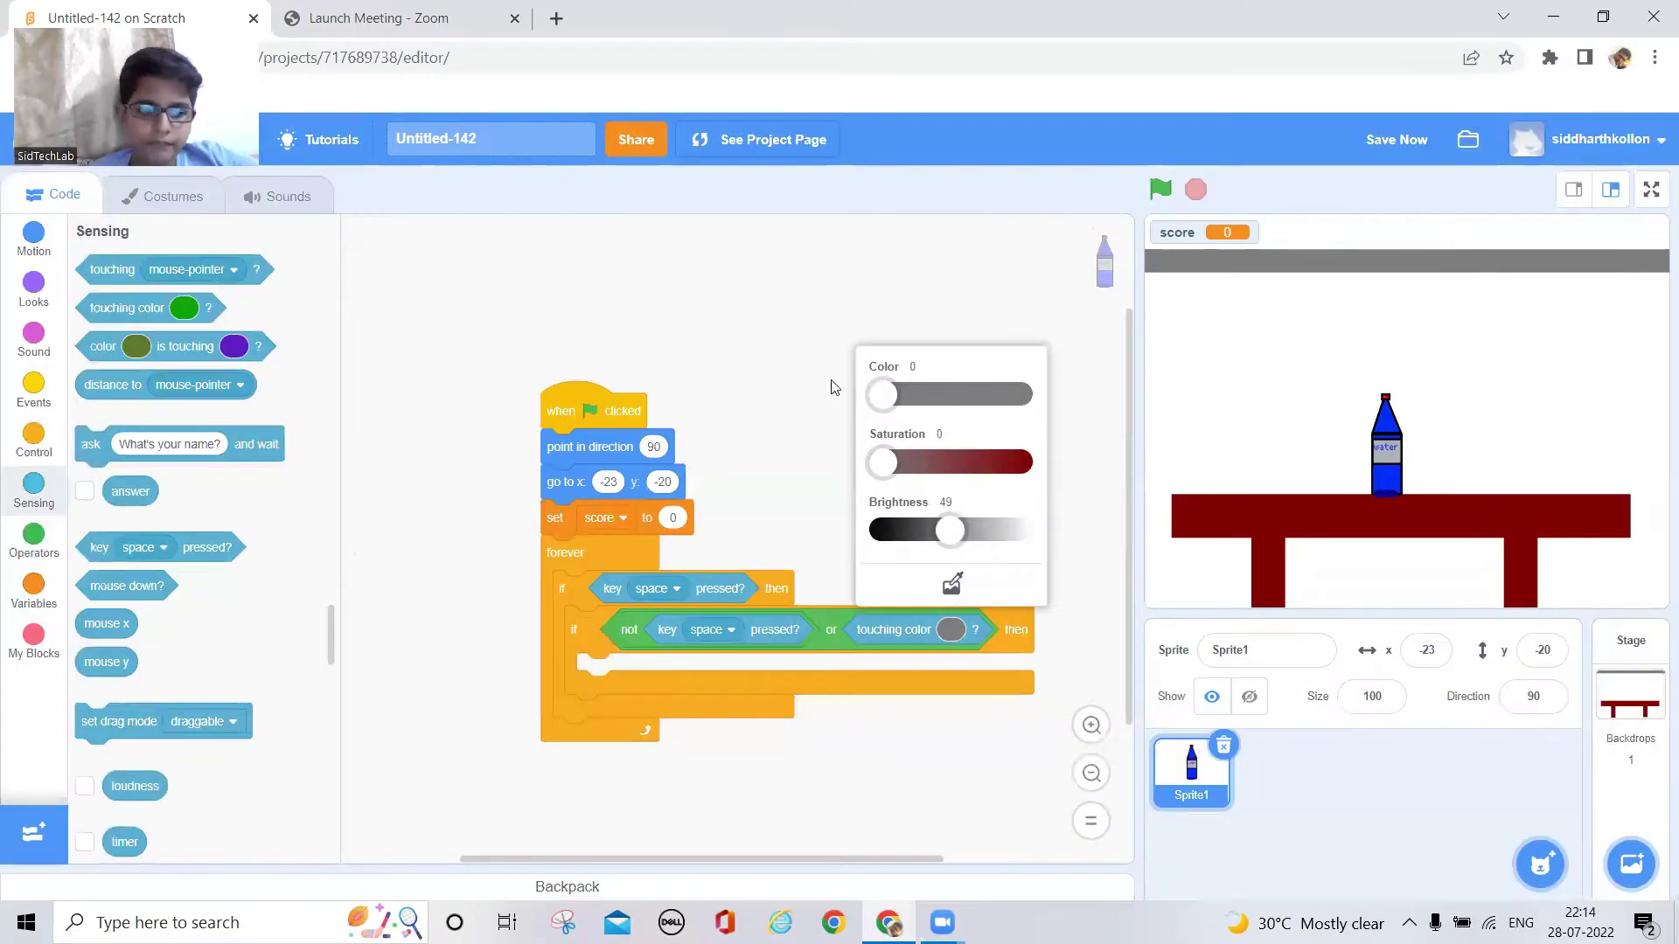
{"action": "left_click", "coordinate": [807, 400]}
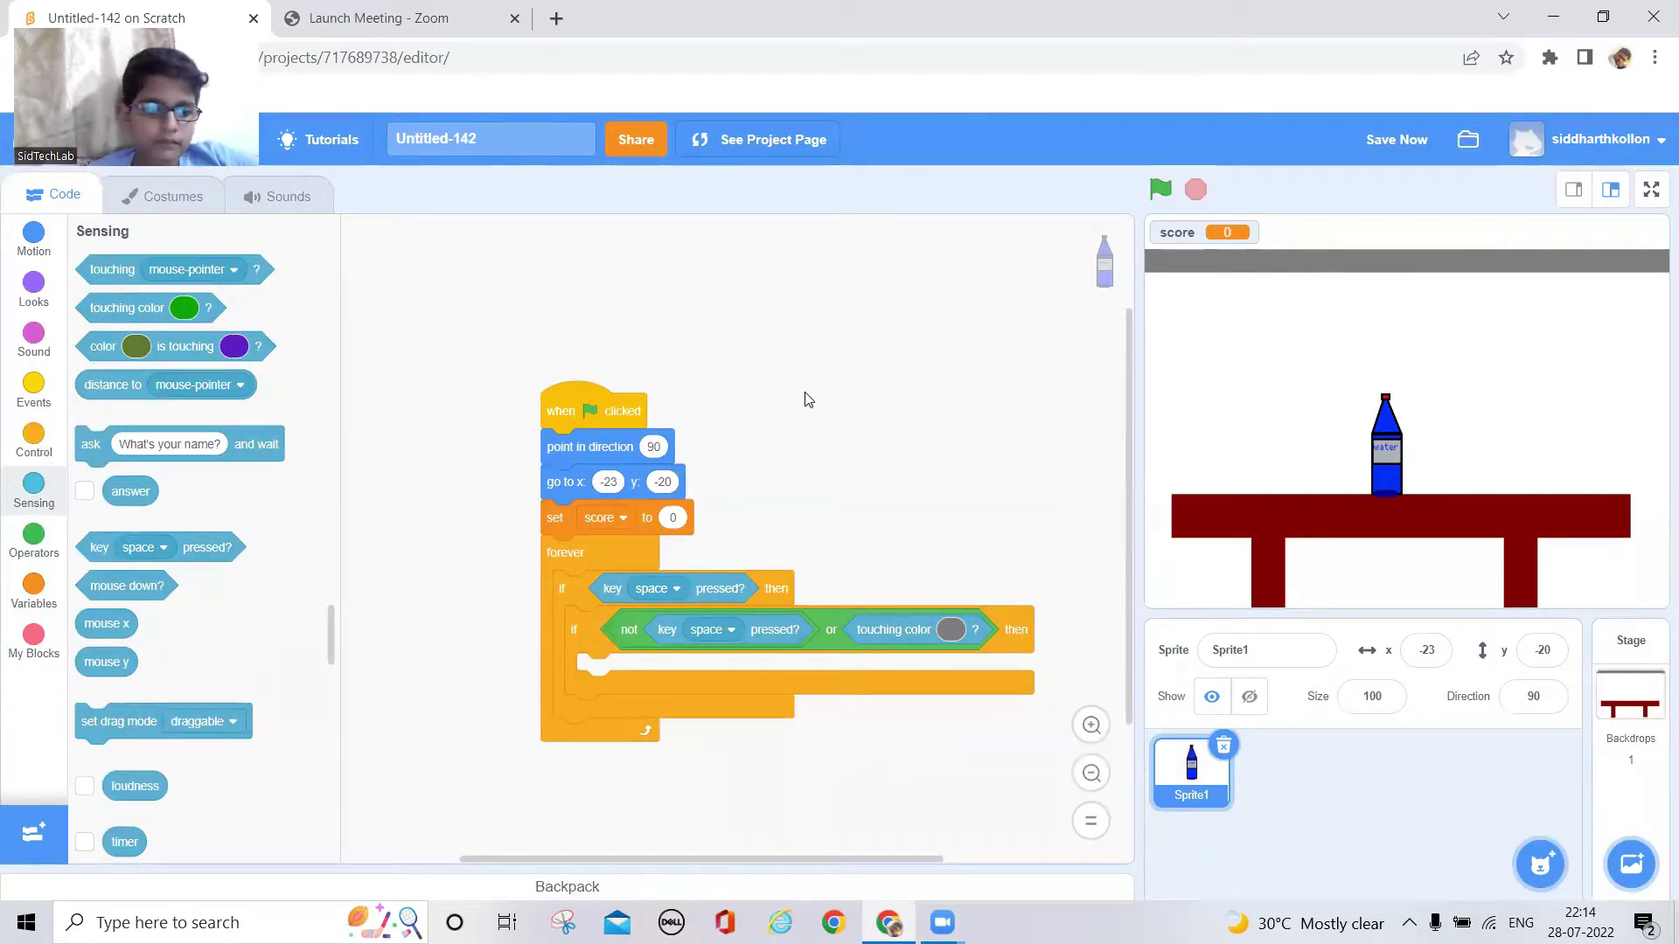
Put 'change y by 10' and a 'turn pick random 10 to 20 degrees' inside the inner if
{"action": "left_click", "coordinate": [34, 239]}
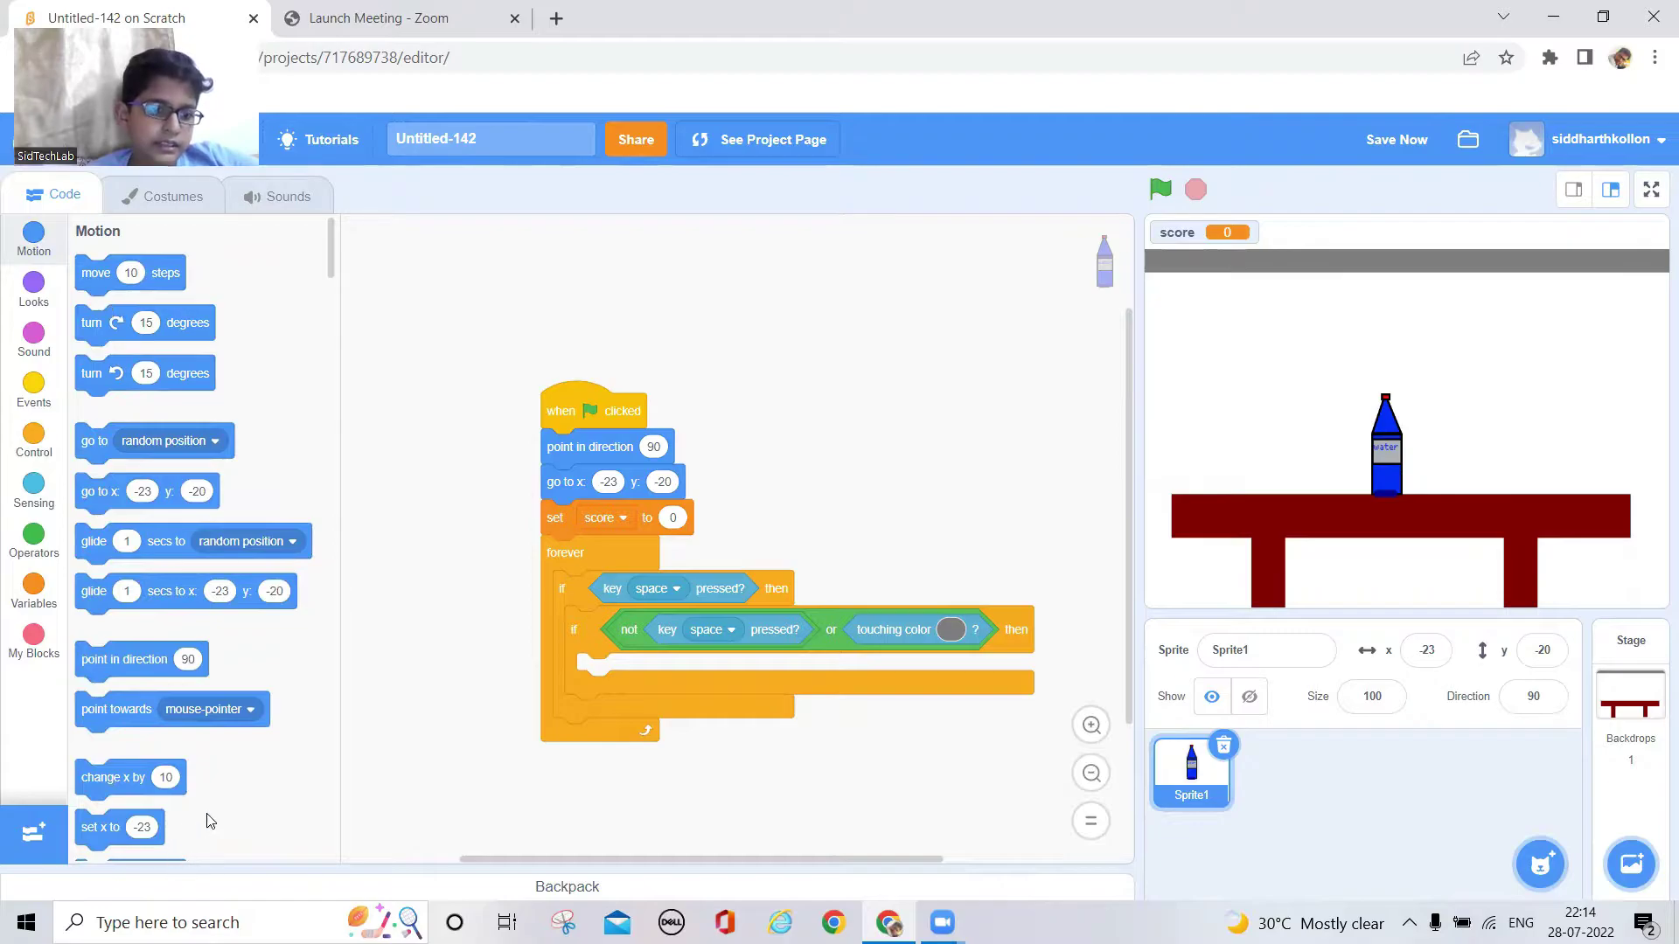
{"action": "scroll", "coordinate": [175, 676], "scroll_direction": "down", "scroll_amount": 3}
{"action": "left_click_drag", "start_coordinate": [140, 673], "coordinate": [656, 685]}
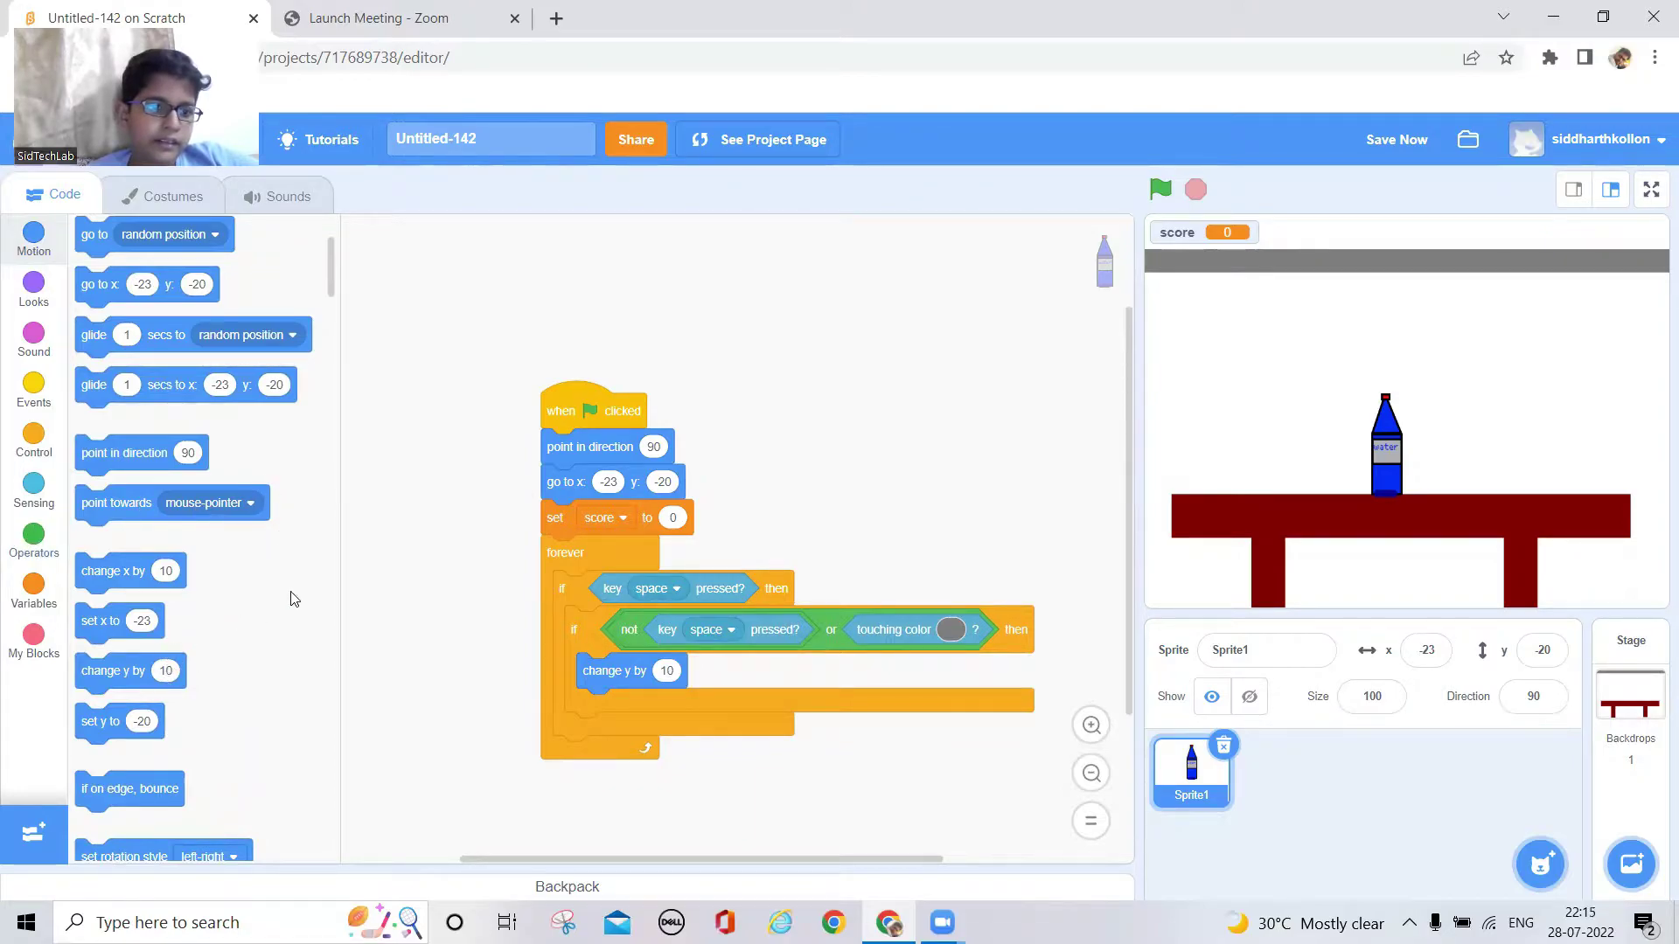
{"action": "scroll", "coordinate": [289, 616], "scroll_direction": "up", "scroll_amount": 2}
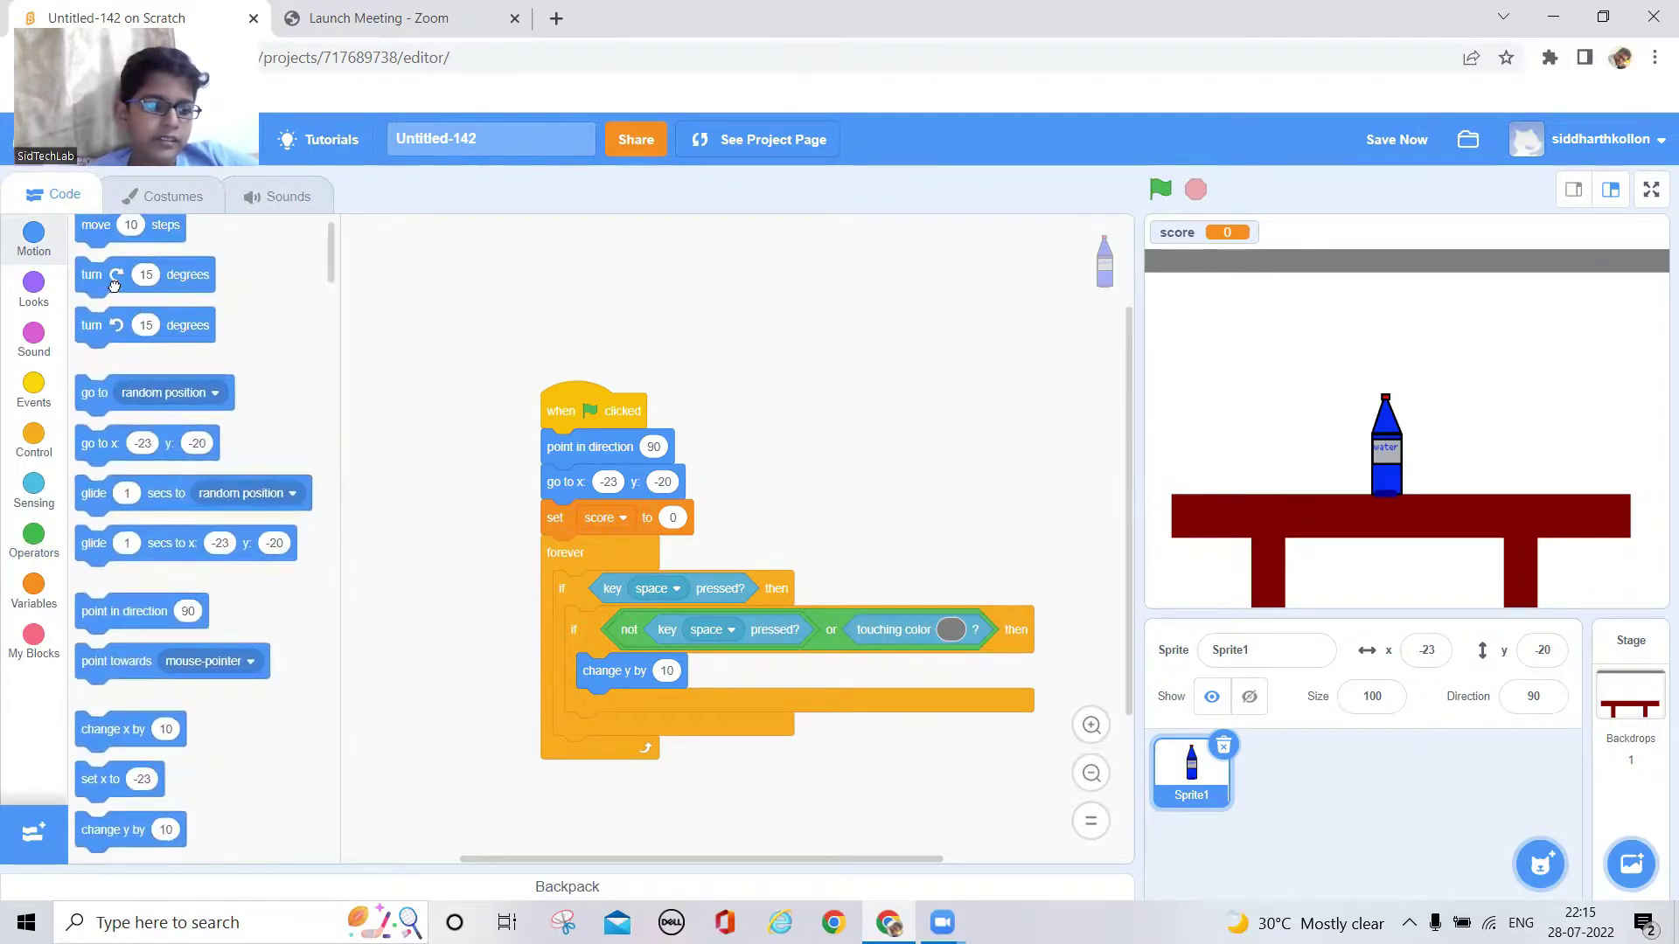
{"action": "left_click_drag", "start_coordinate": [115, 285], "coordinate": [617, 711]}
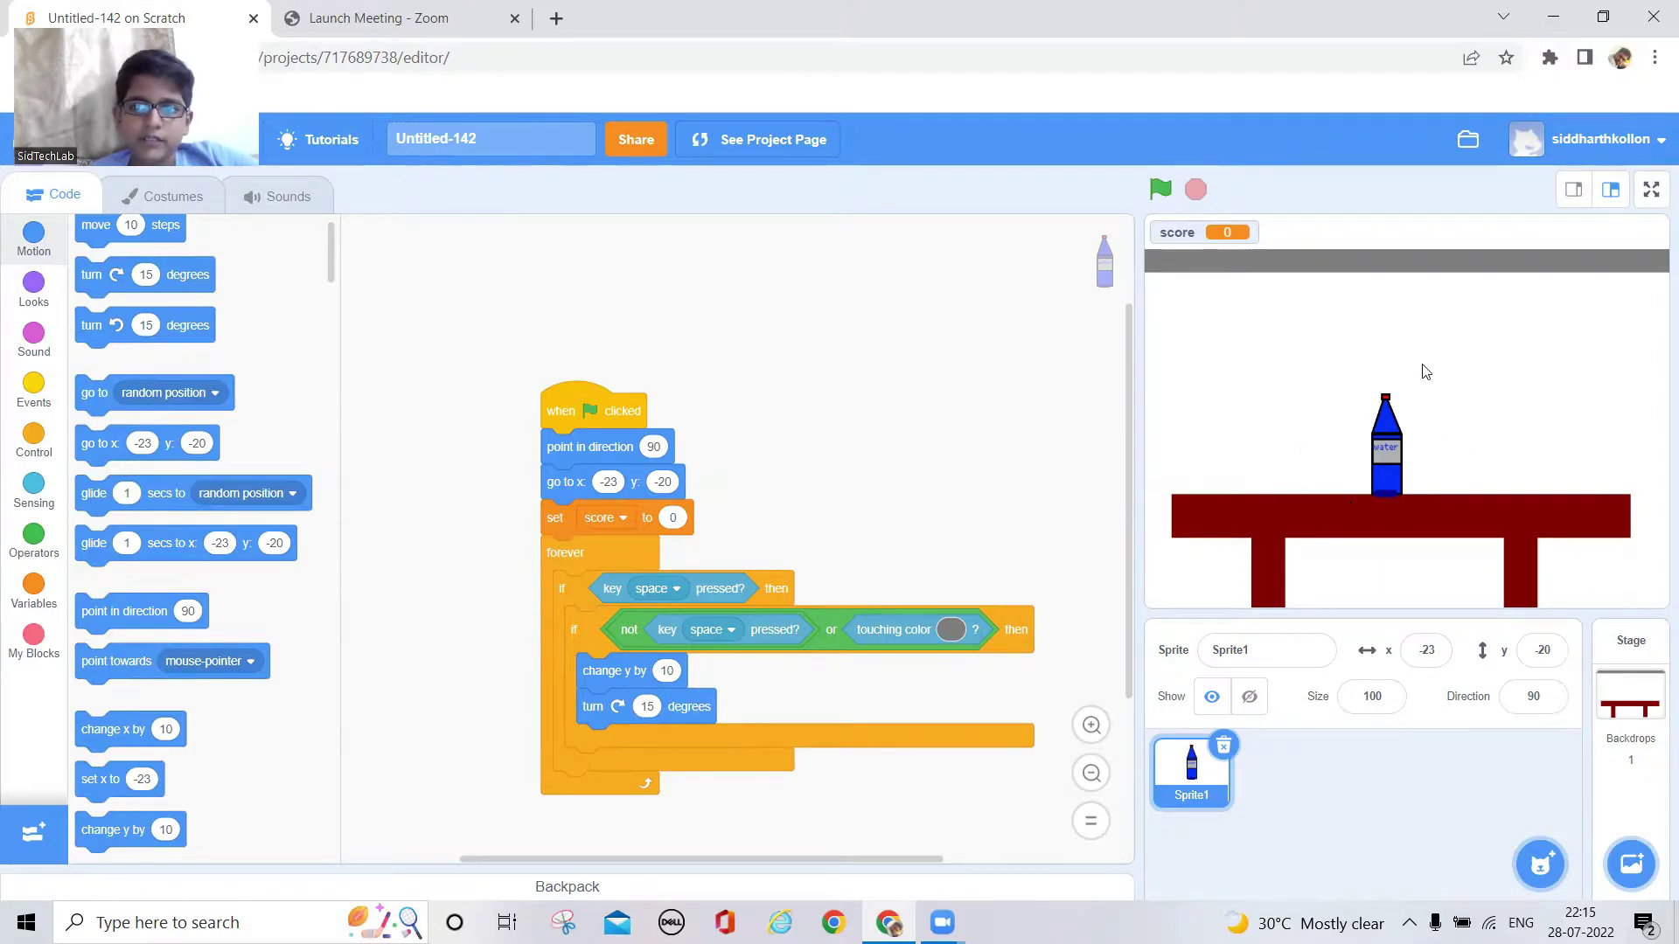
{"action": "left_click", "coordinate": [35, 541]}
{"action": "left_click_drag", "start_coordinate": [117, 441], "coordinate": [727, 709]}
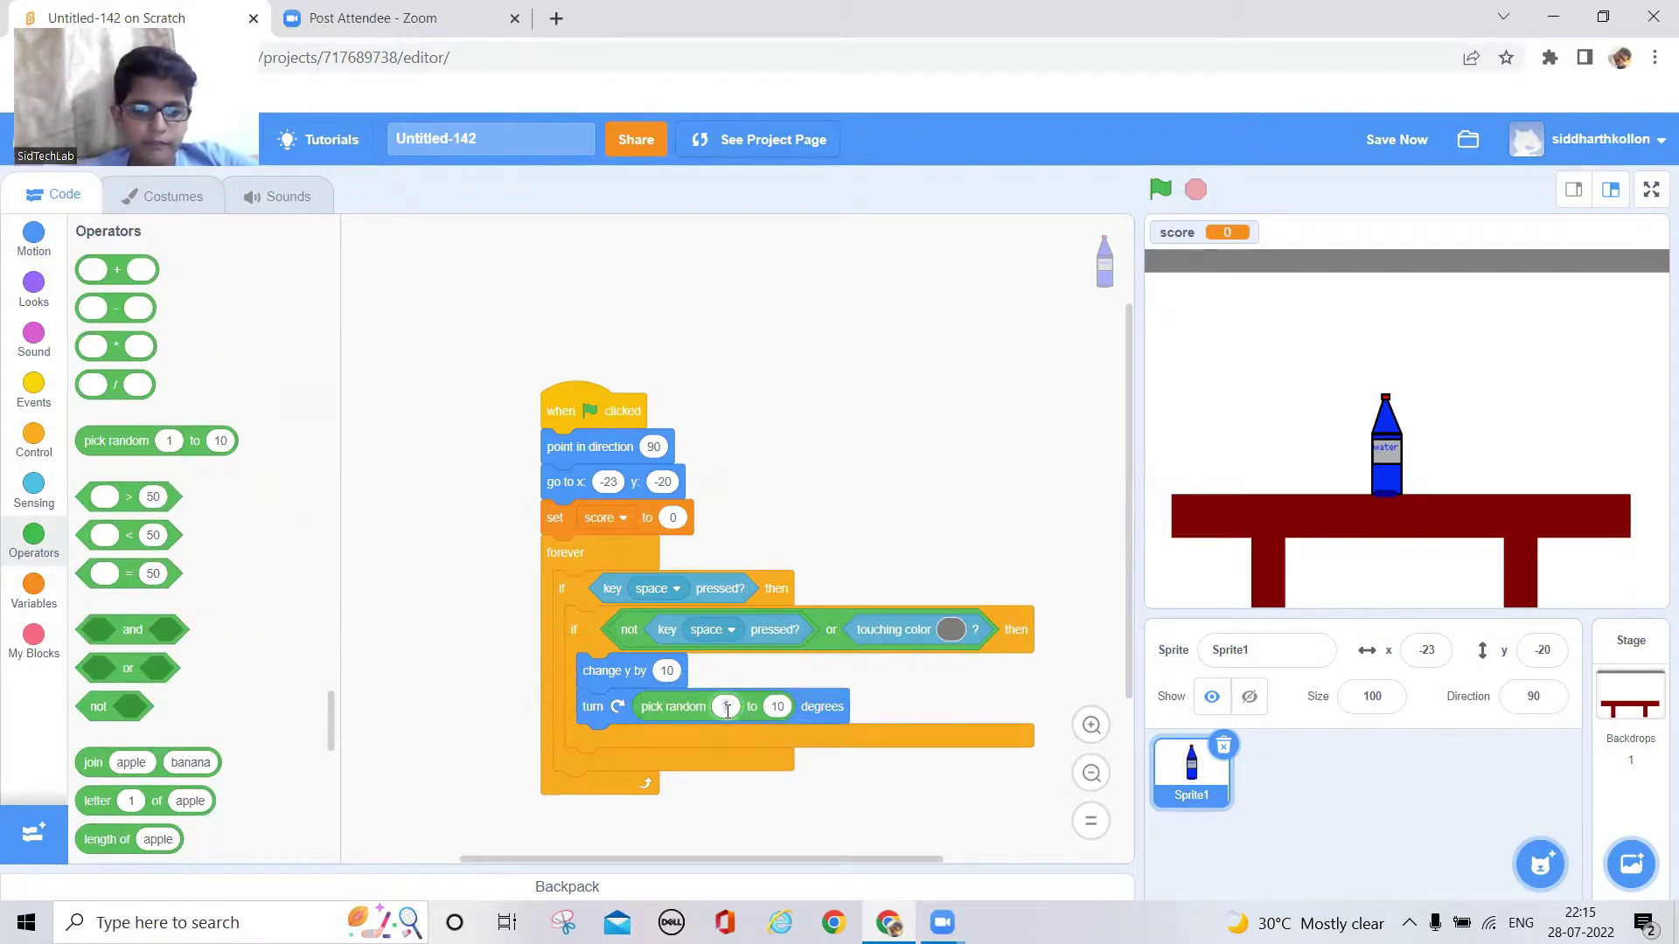
{"action": "type", "text": "10"}
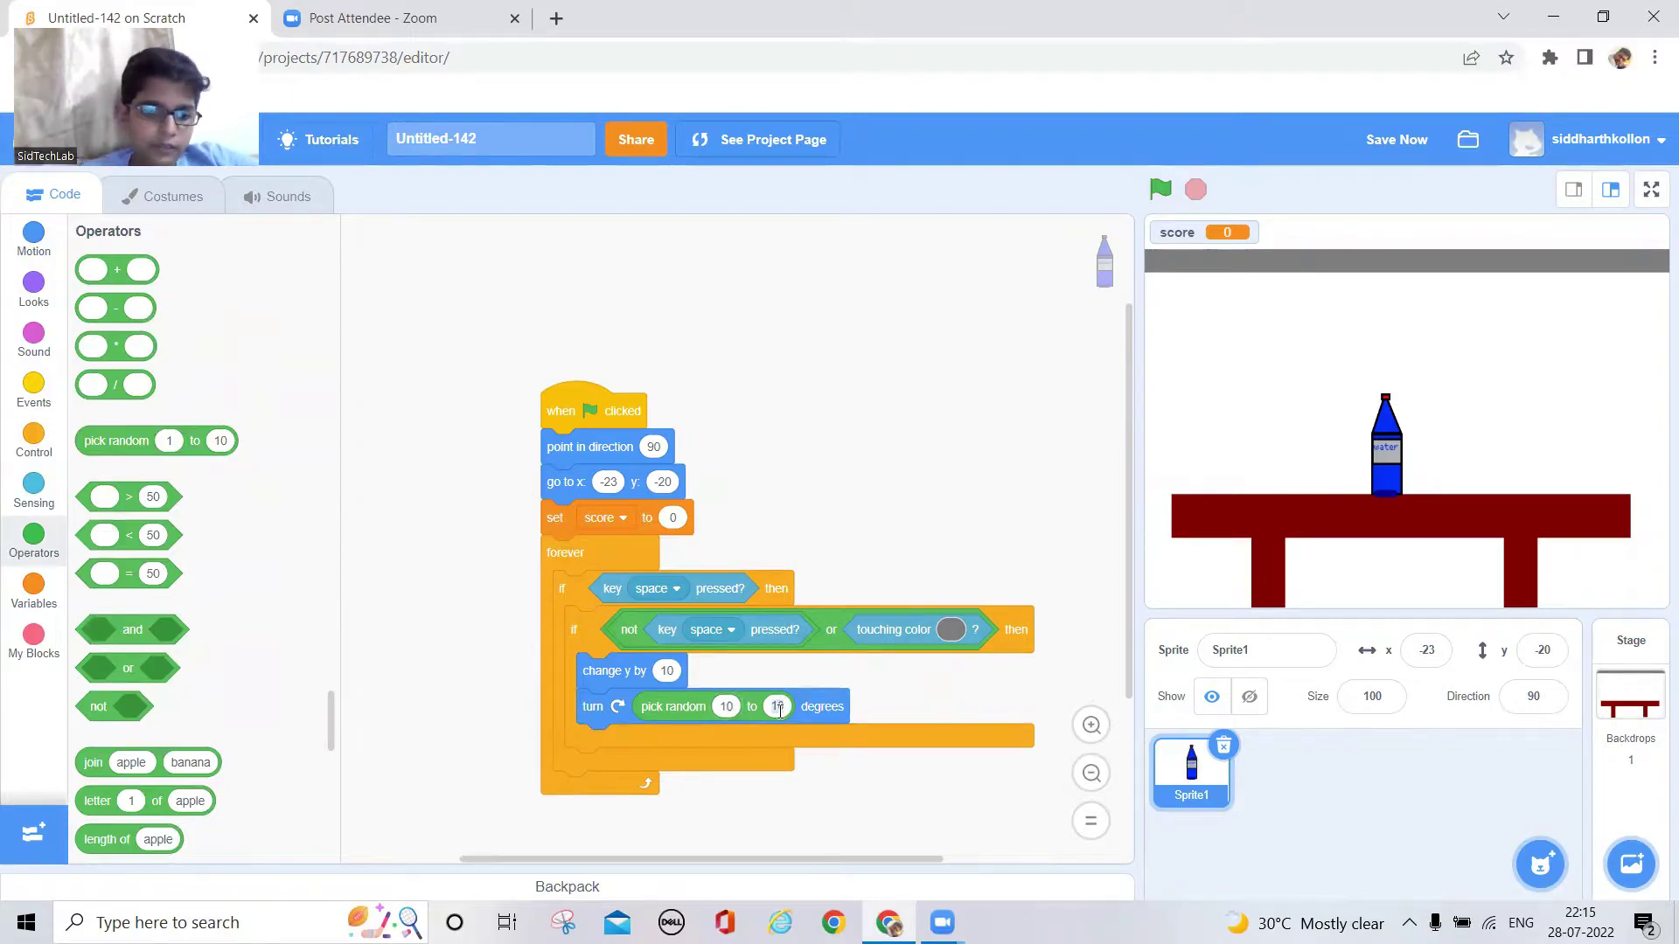
{"action": "left_click", "coordinate": [777, 706]}
{"action": "type", "text": "0"}
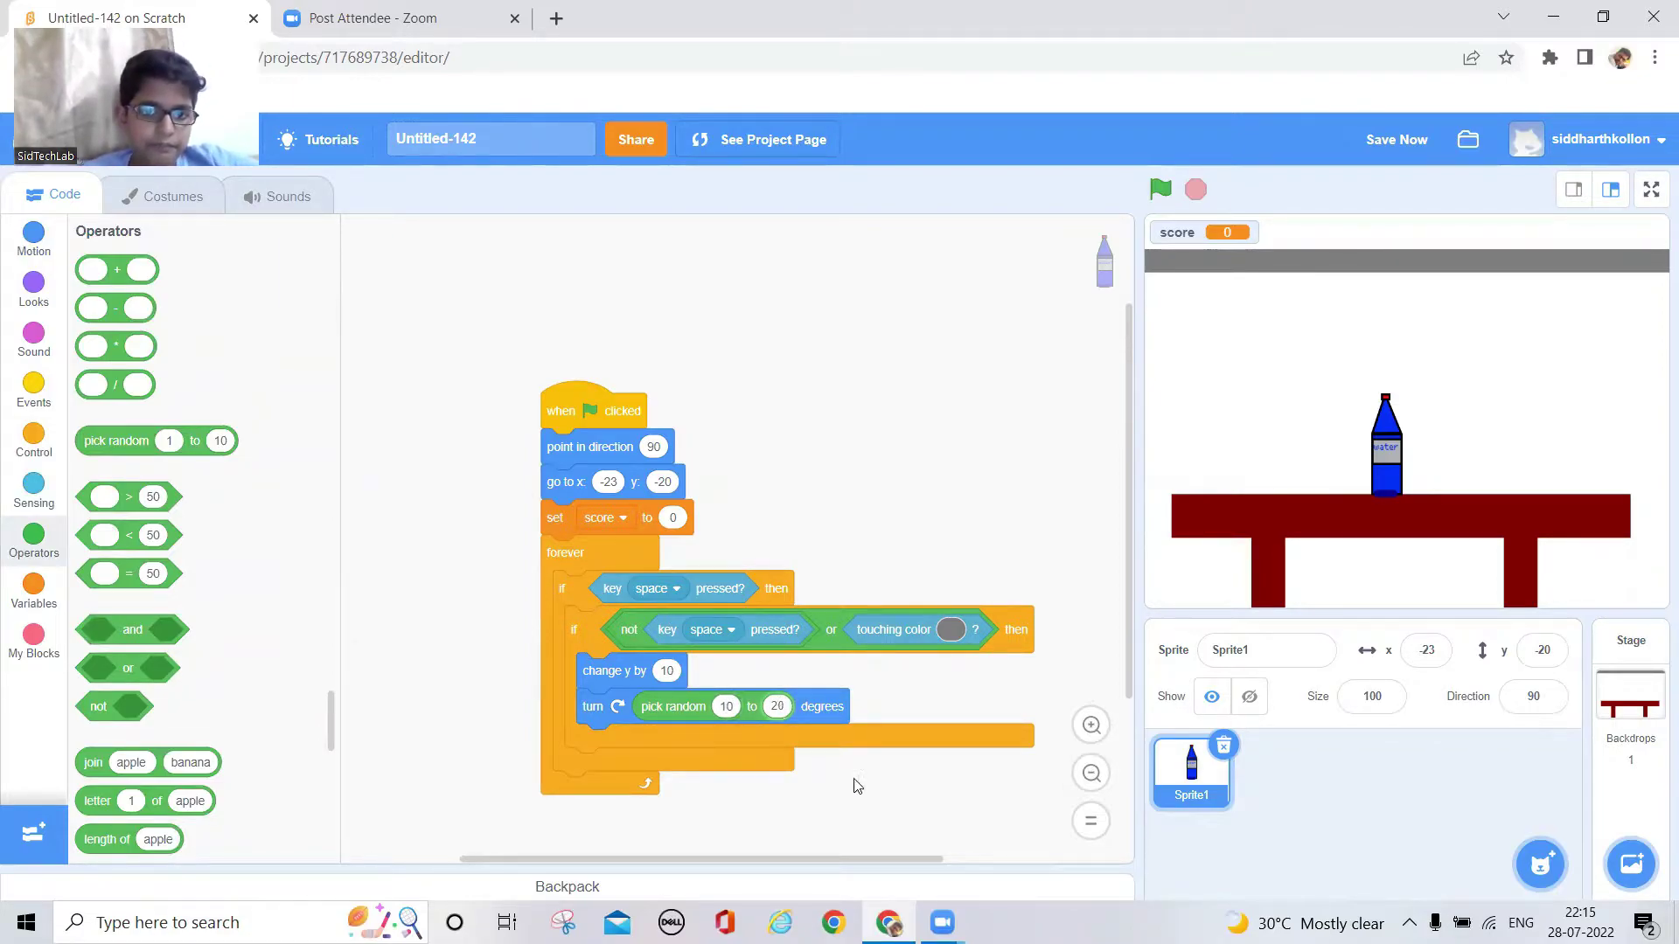
{"action": "left_click_drag", "start_coordinate": [868, 816], "coordinate": [855, 698]}
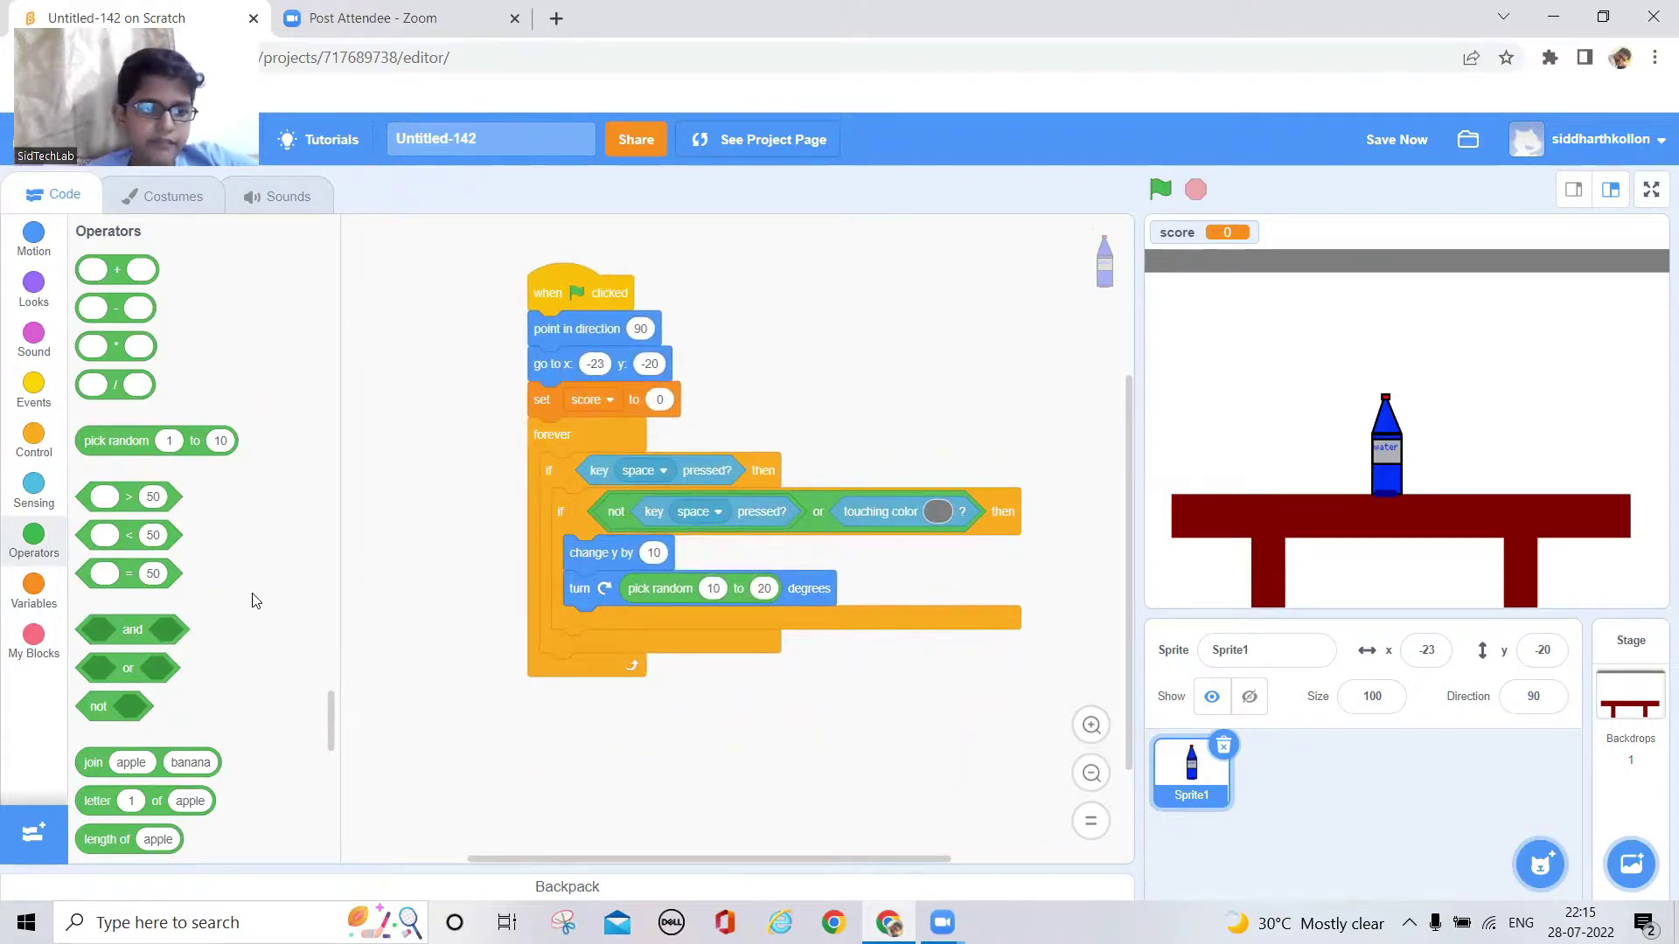
Pull the or-condition and rise-and-turn stack out of the inner if, discarding the if
{"action": "left_click", "coordinate": [51, 441]}
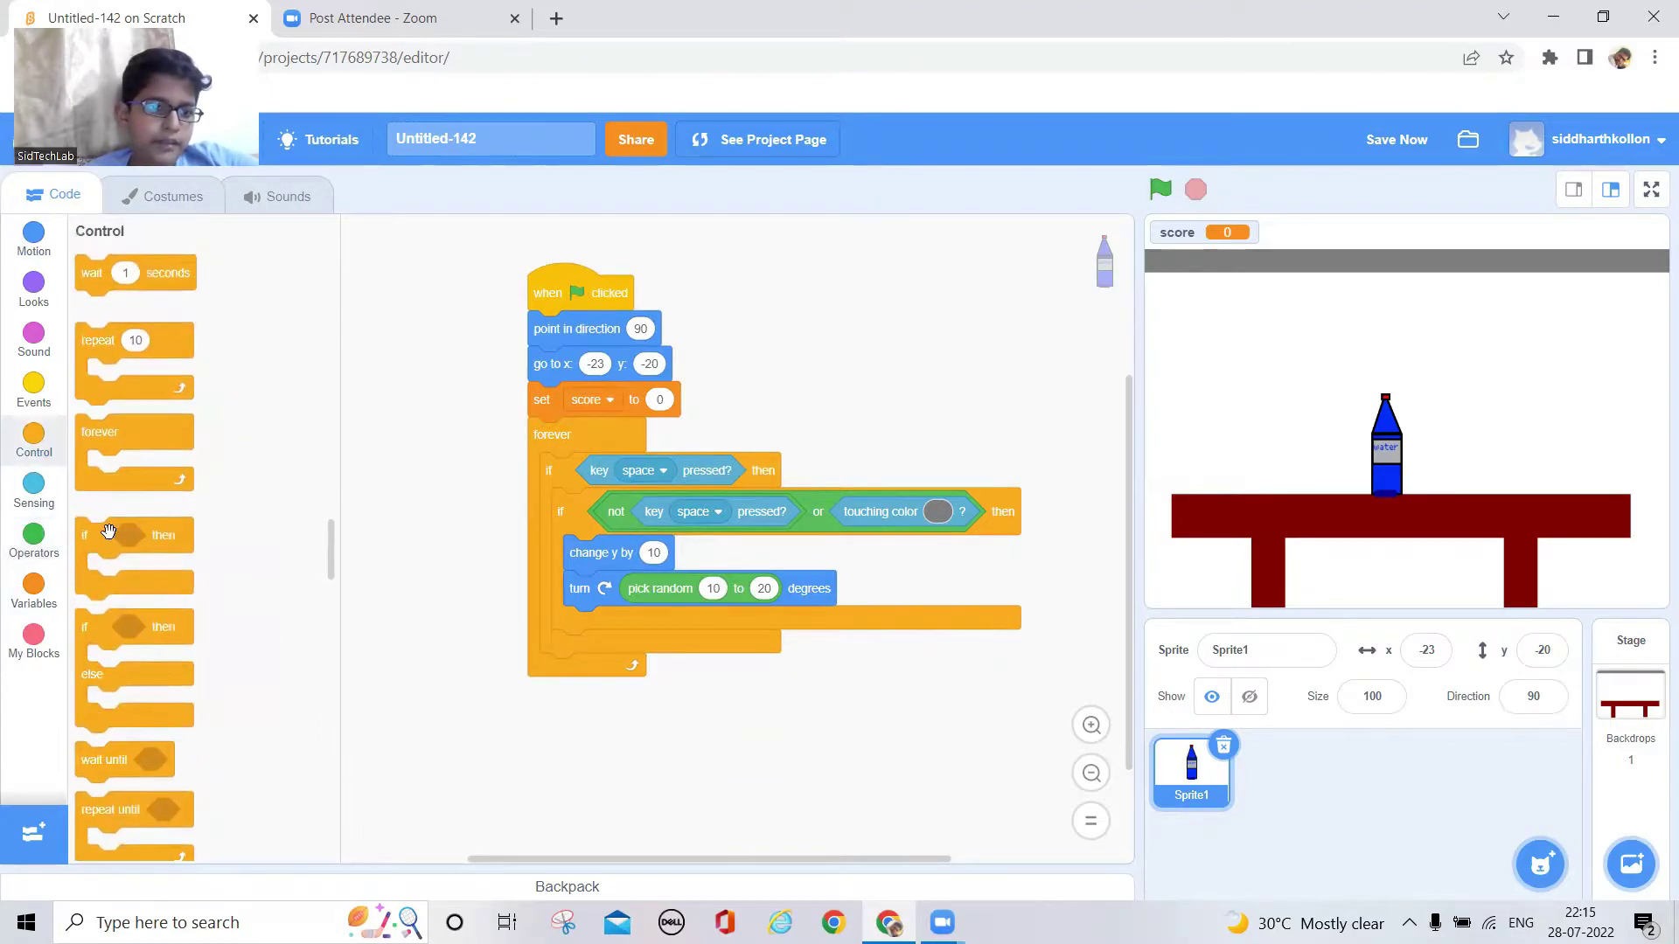
{"action": "scroll", "coordinate": [276, 733], "scroll_direction": "down", "scroll_amount": 2}
{"action": "mouse_move", "coordinate": [132, 600]}
{"action": "left_mouse_down"}
{"action": "mouse_move", "coordinate": [597, 646]}
{"action": "mouse_move", "coordinate": [776, 717]}
{"action": "left_mouse_up"}
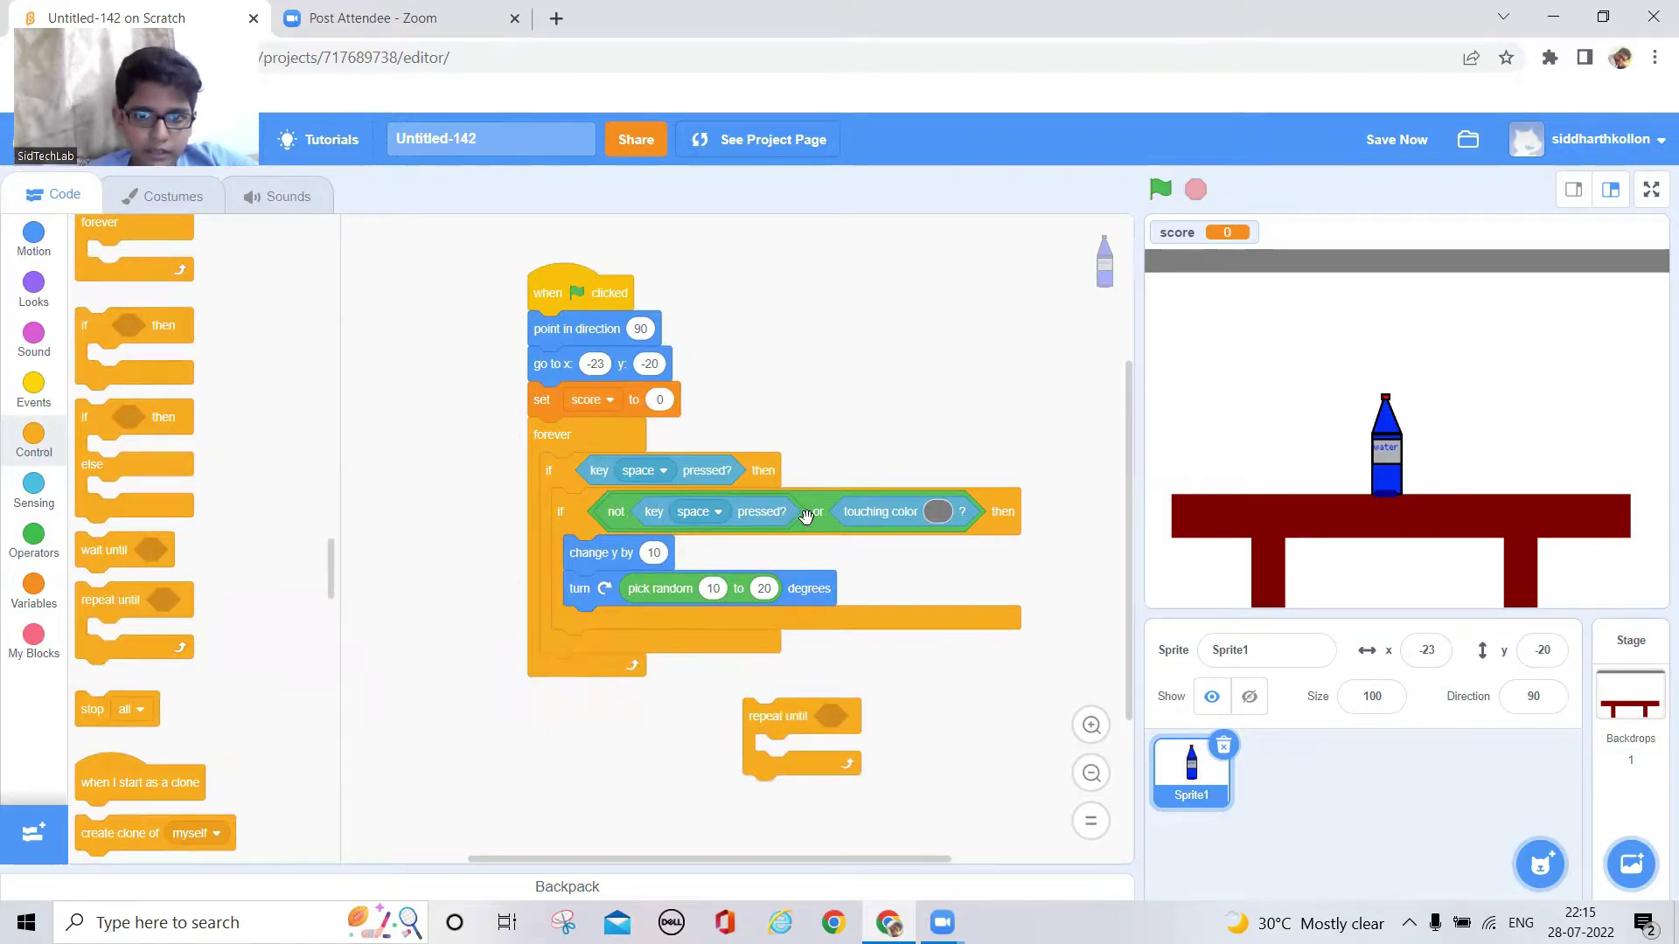
{"action": "left_click_drag", "start_coordinate": [806, 515], "coordinate": [897, 364]}
{"action": "left_click_drag", "start_coordinate": [581, 527], "coordinate": [820, 537]}
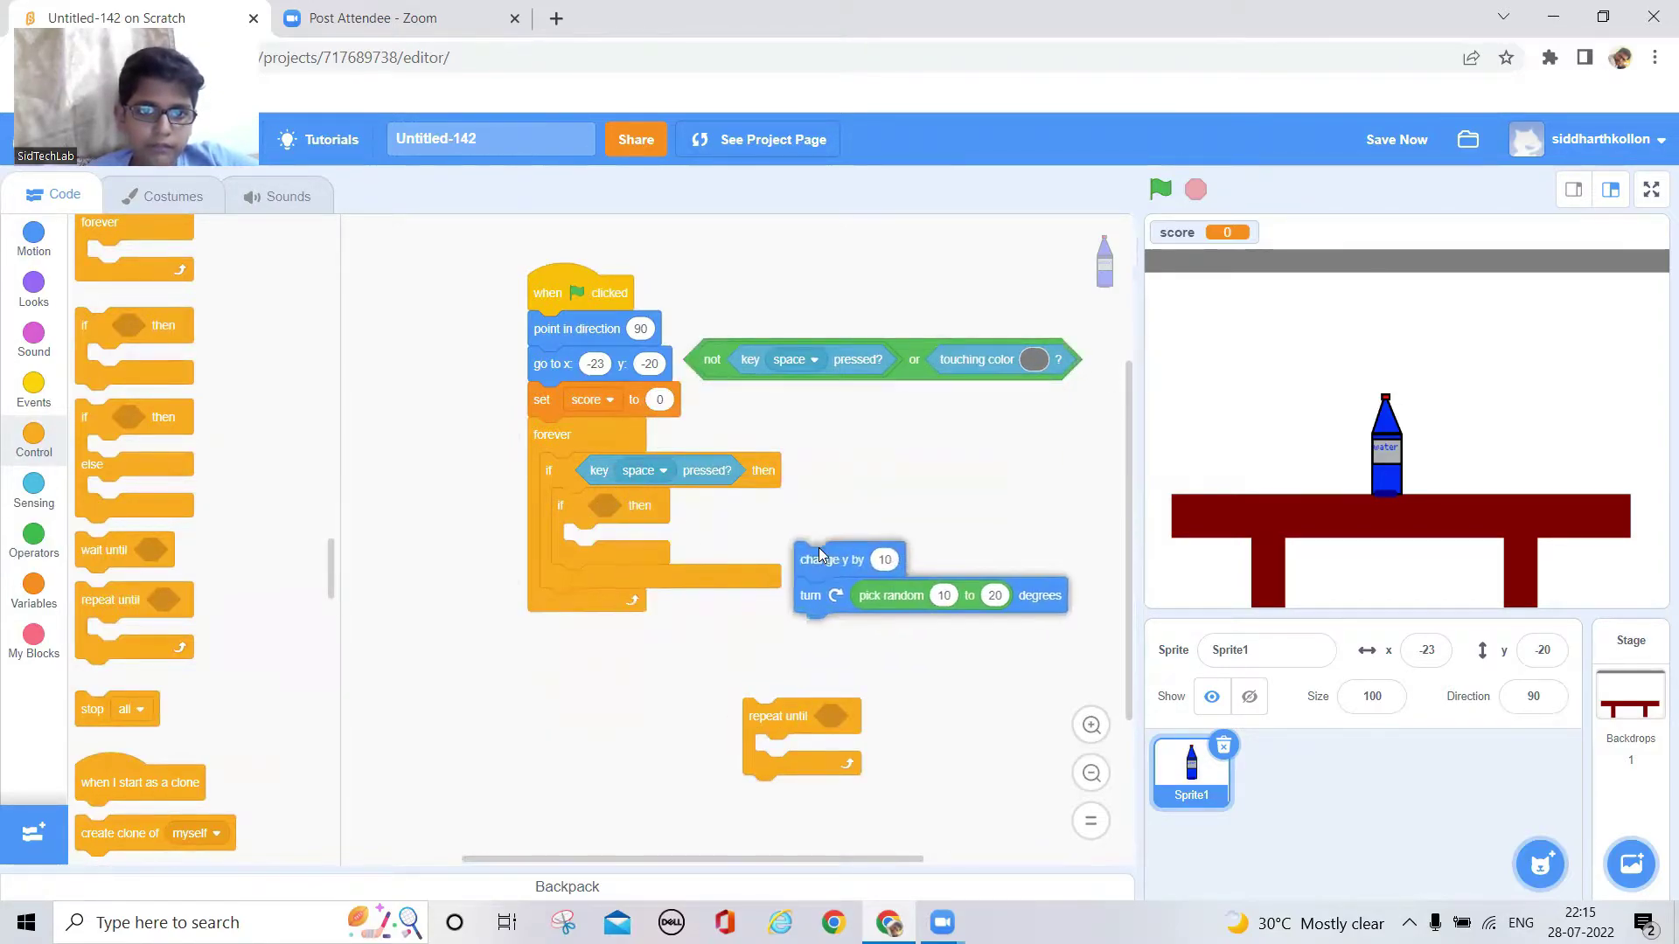
{"action": "left_click_drag", "start_coordinate": [562, 506], "coordinate": [158, 544]}
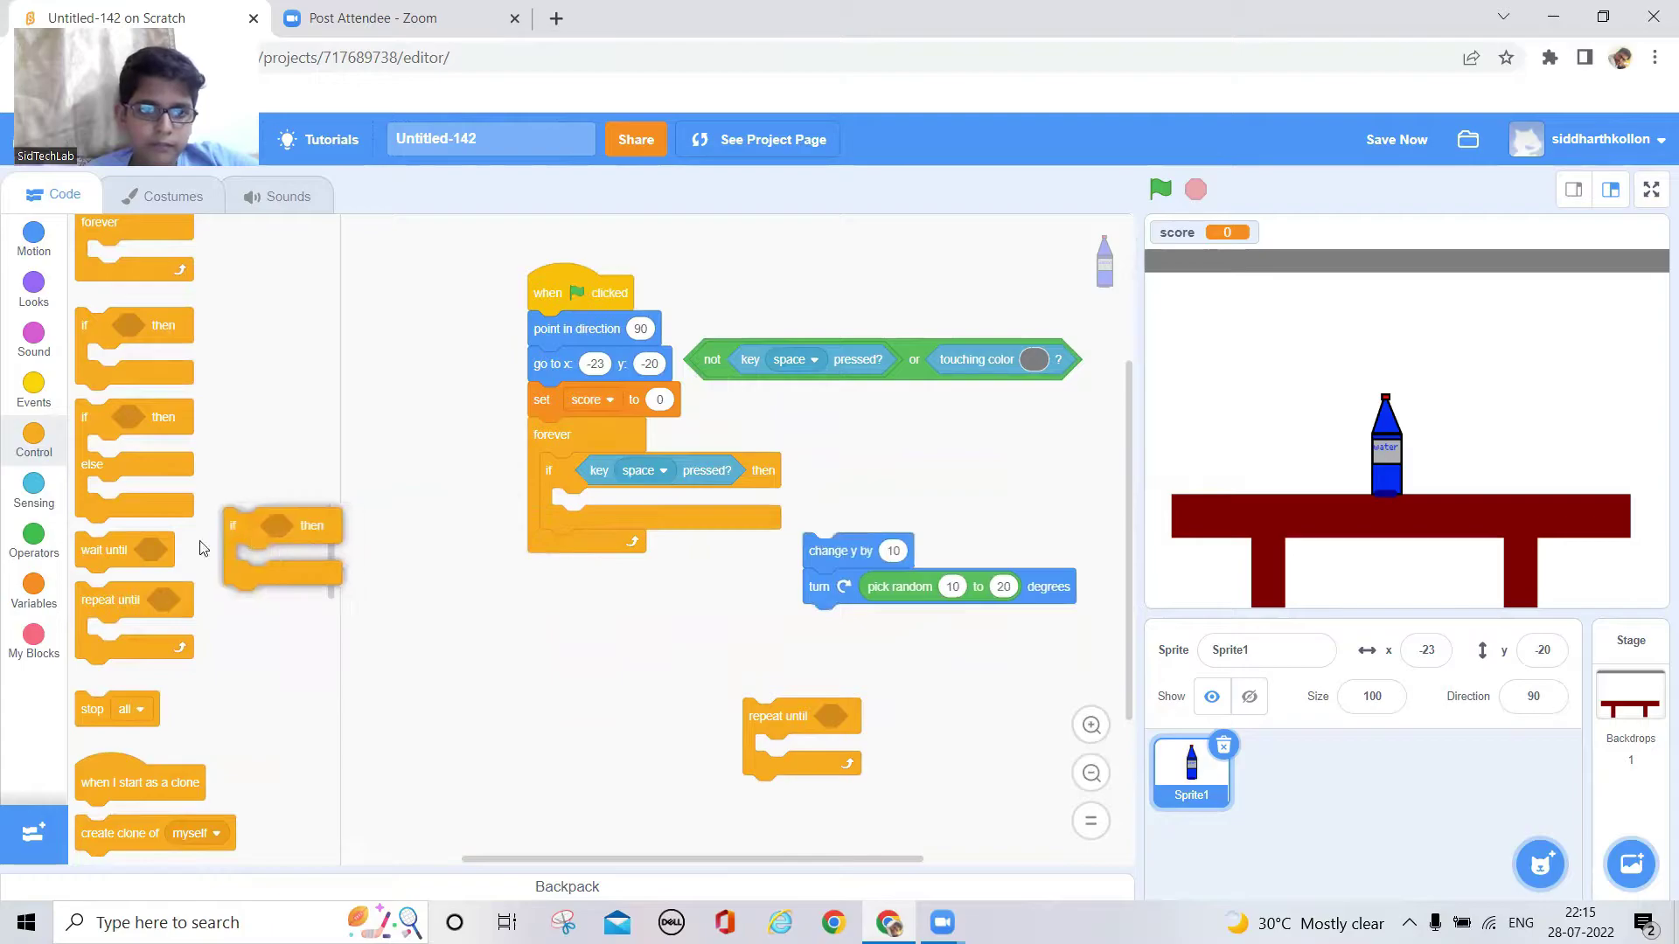
Fill a repeat-until with the or-condition and rise-and-turn stack, adding a duplicate repeat-until below
{"action": "right_click", "coordinate": [758, 713]}
{"action": "left_click", "coordinate": [813, 727]}
{"action": "left_click", "coordinate": [639, 651]}
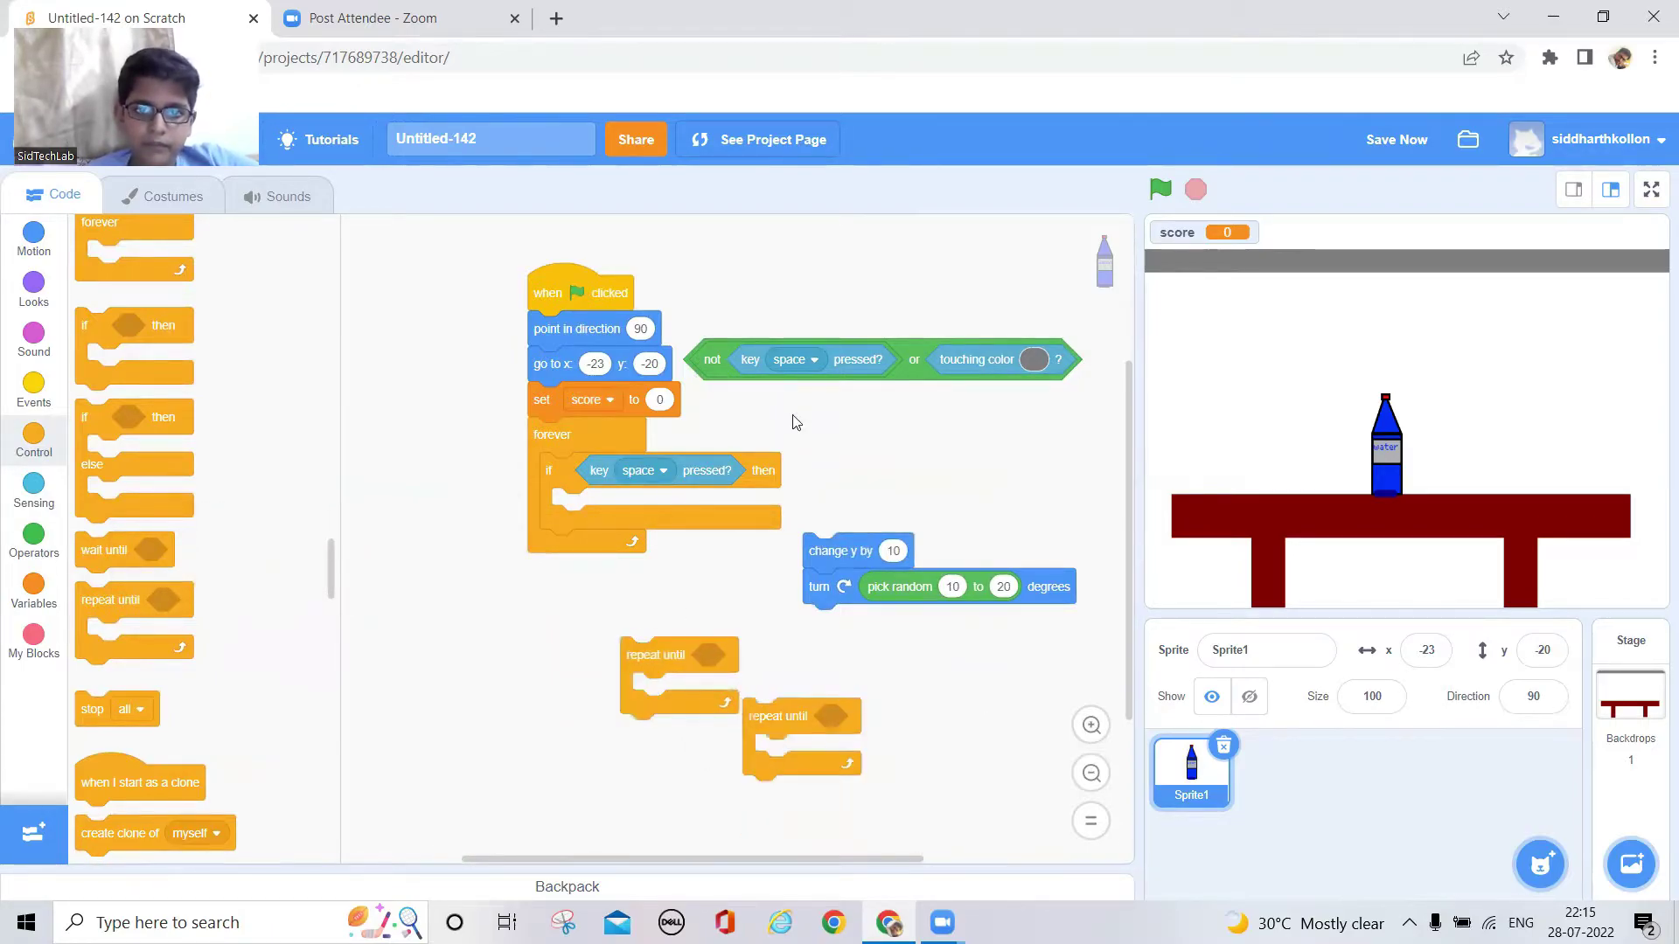
{"action": "left_click_drag", "start_coordinate": [774, 359], "coordinate": [782, 661]}
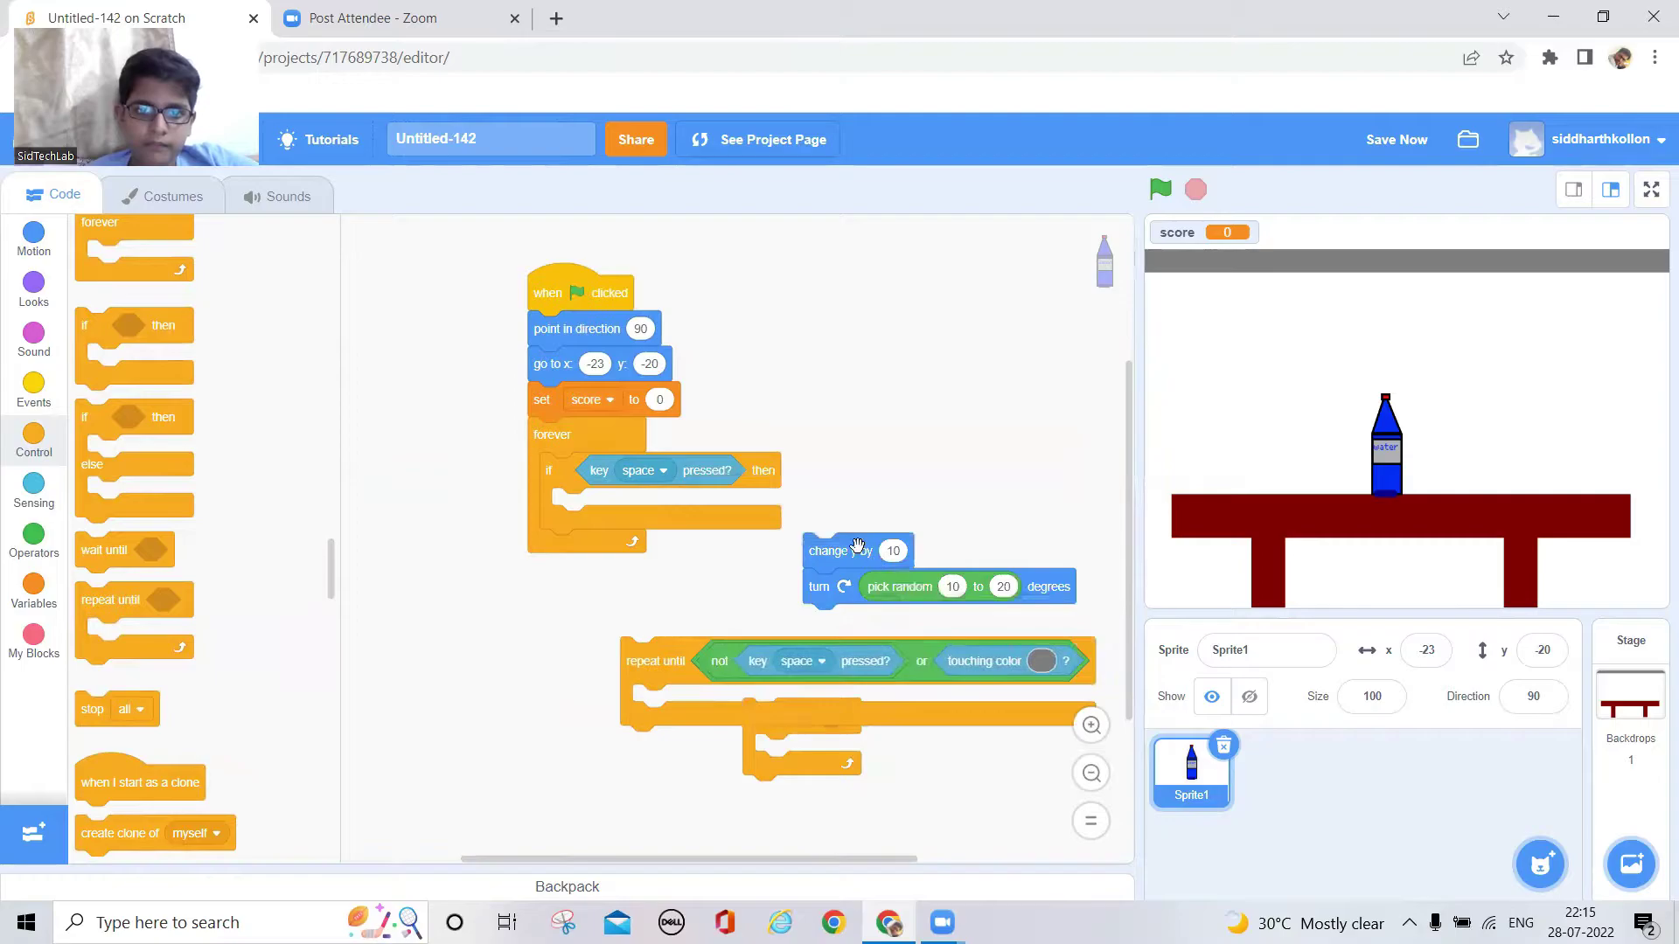
{"action": "left_click_drag", "start_coordinate": [858, 548], "coordinate": [685, 714]}
{"action": "left_click_drag", "start_coordinate": [629, 655], "coordinate": [584, 532]}
{"action": "left_click_drag", "start_coordinate": [800, 747], "coordinate": [593, 651]}
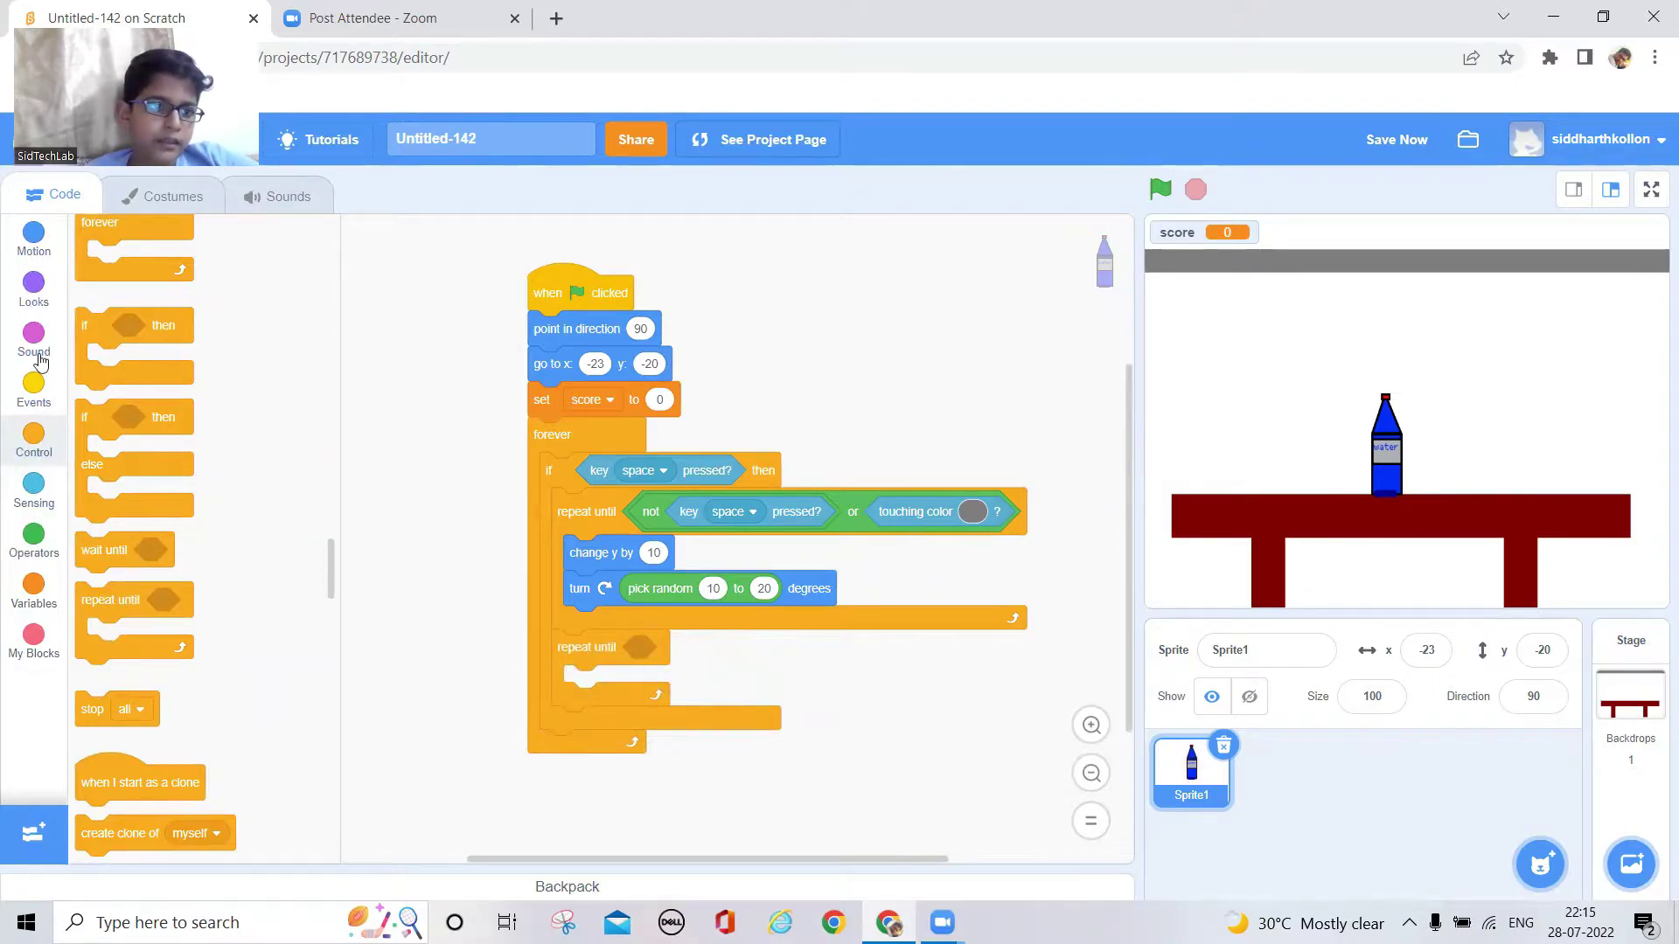
Make the second loop repeat until touching the table's dark red, sampled from the stage
{"action": "left_click", "coordinate": [38, 496]}
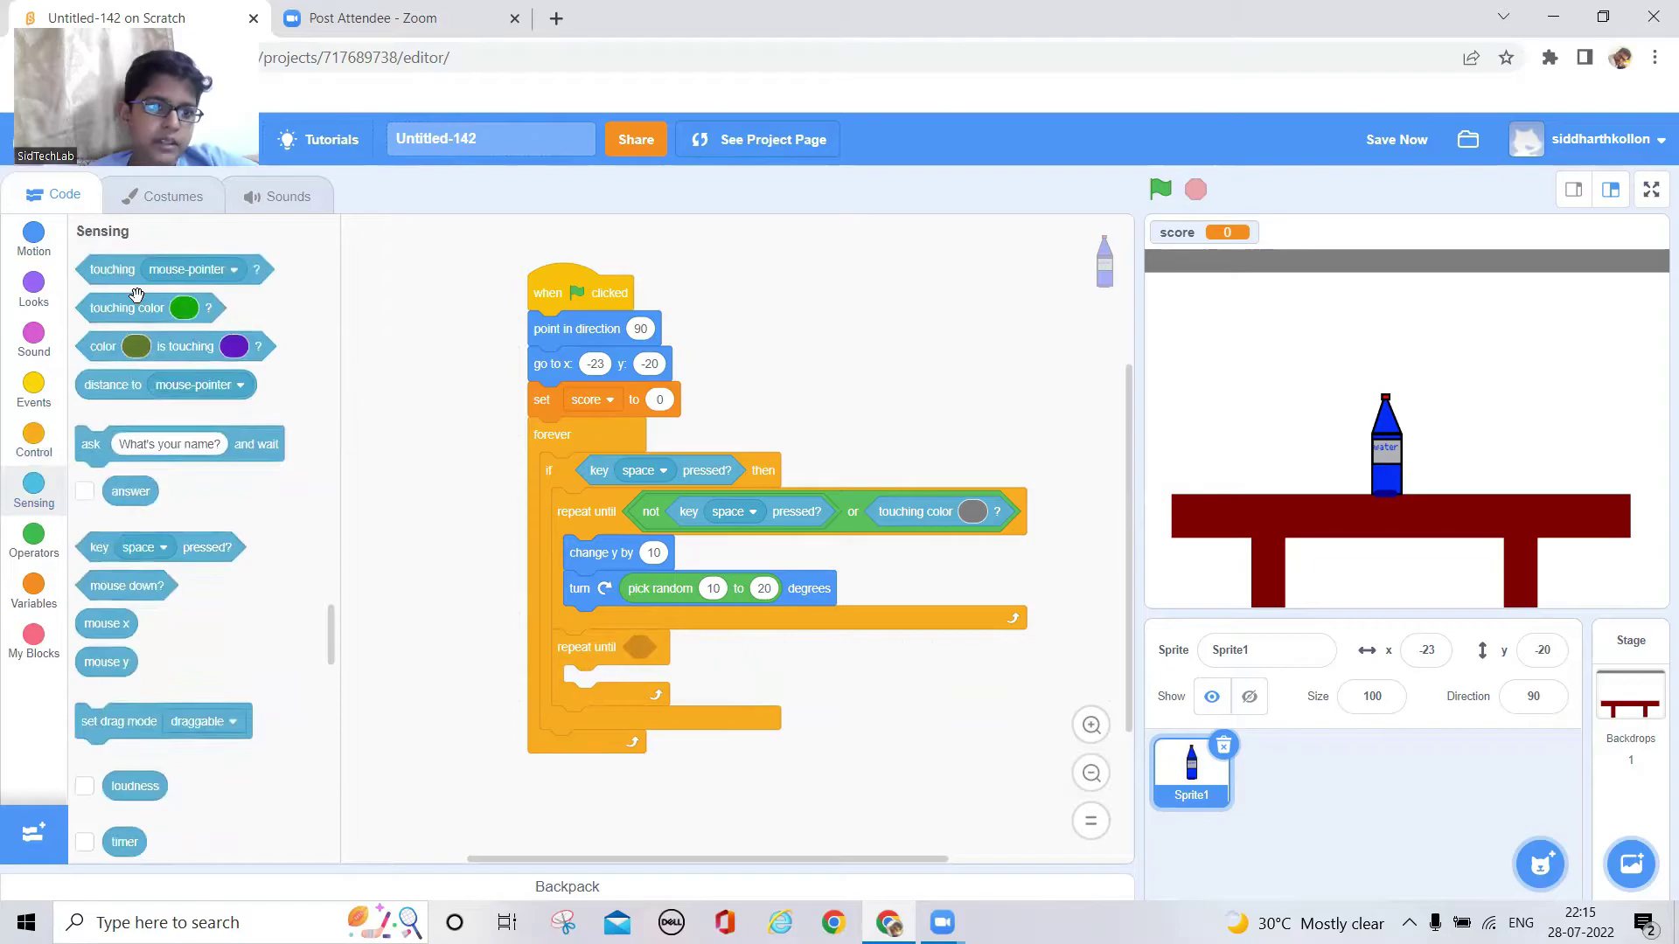
{"action": "left_click_drag", "start_coordinate": [135, 310], "coordinate": [680, 648]}
{"action": "left_click", "coordinate": [730, 646]}
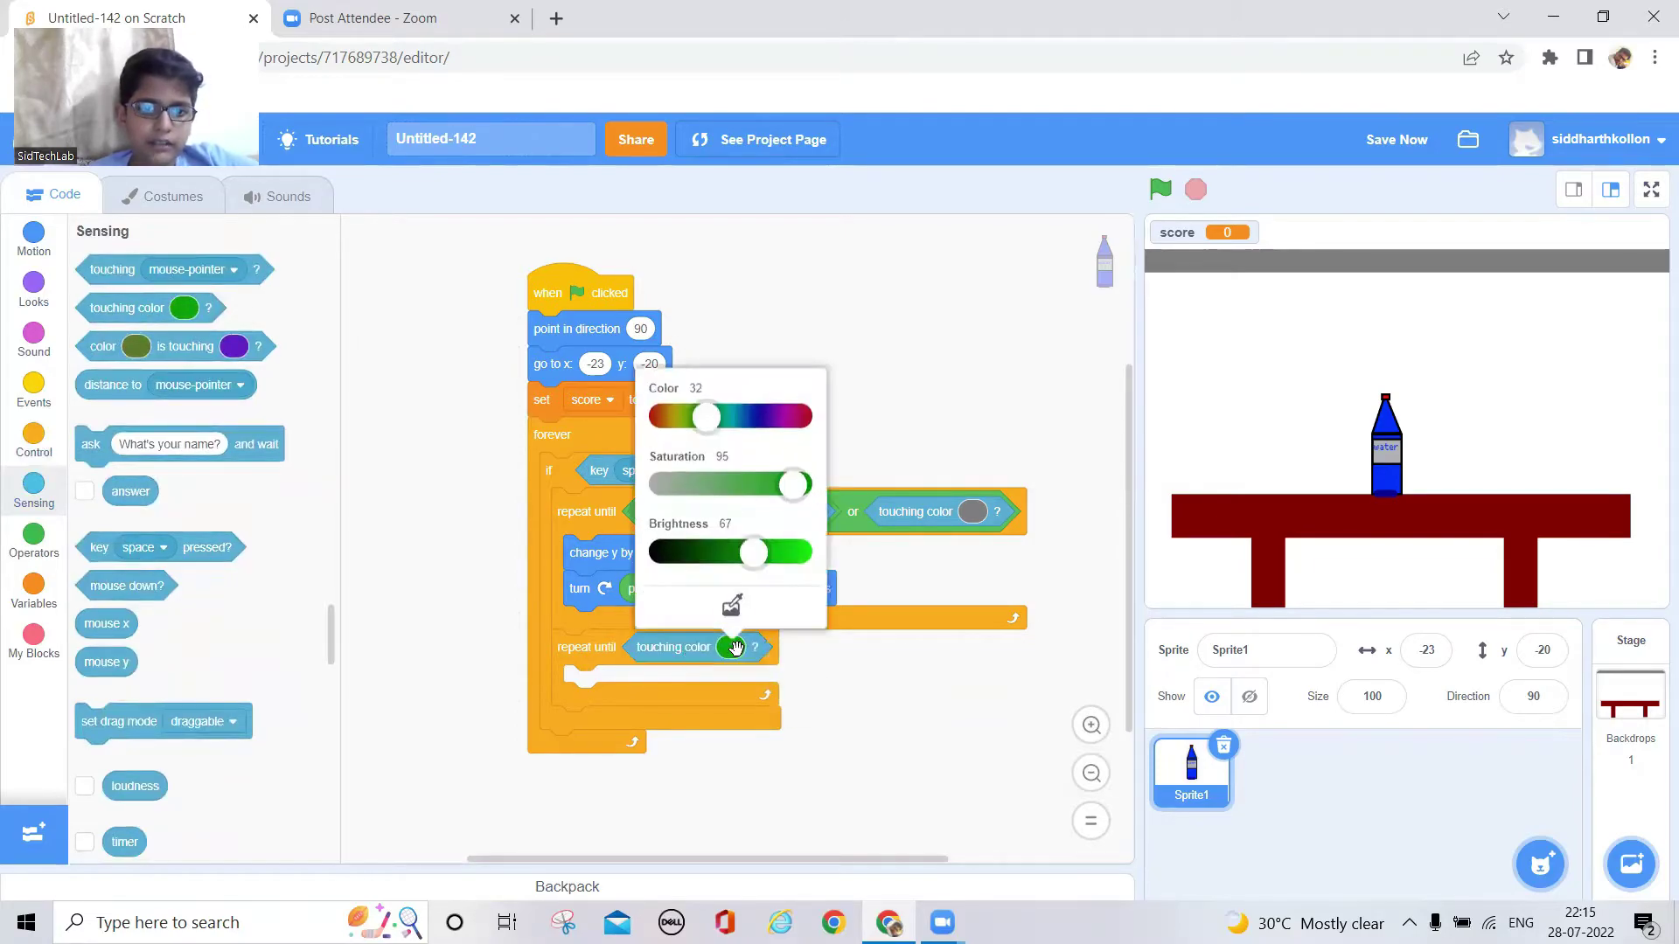
{"action": "left_click", "coordinate": [731, 595]}
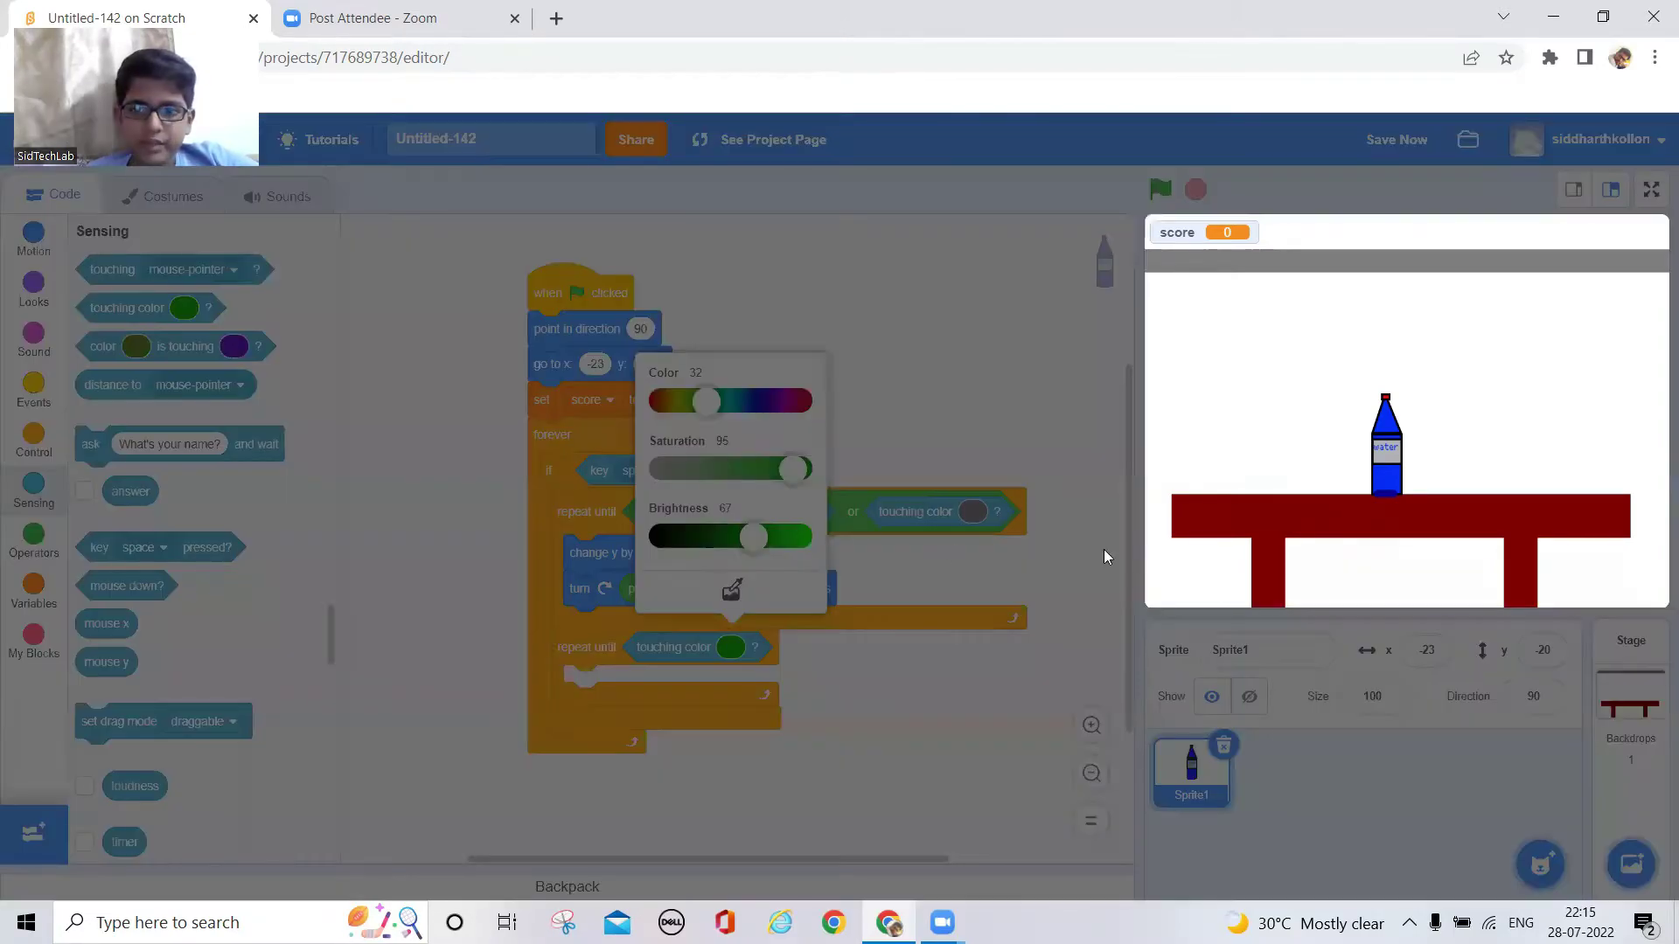
{"action": "left_click", "coordinate": [1262, 527]}
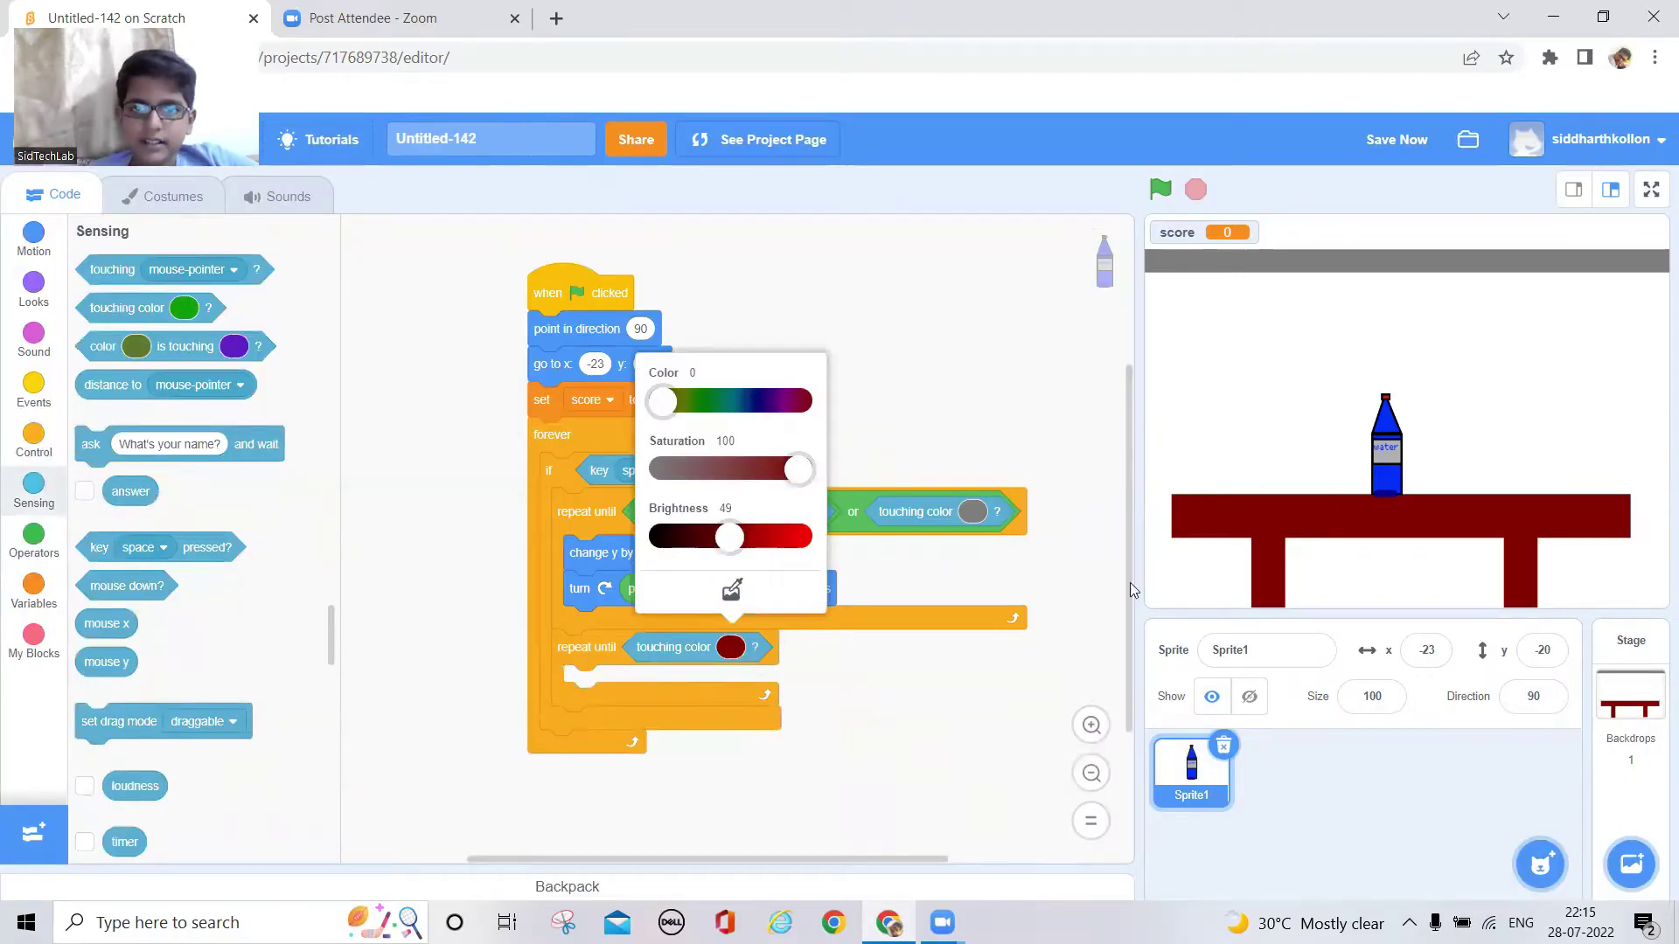
{"action": "left_click", "coordinate": [919, 796]}
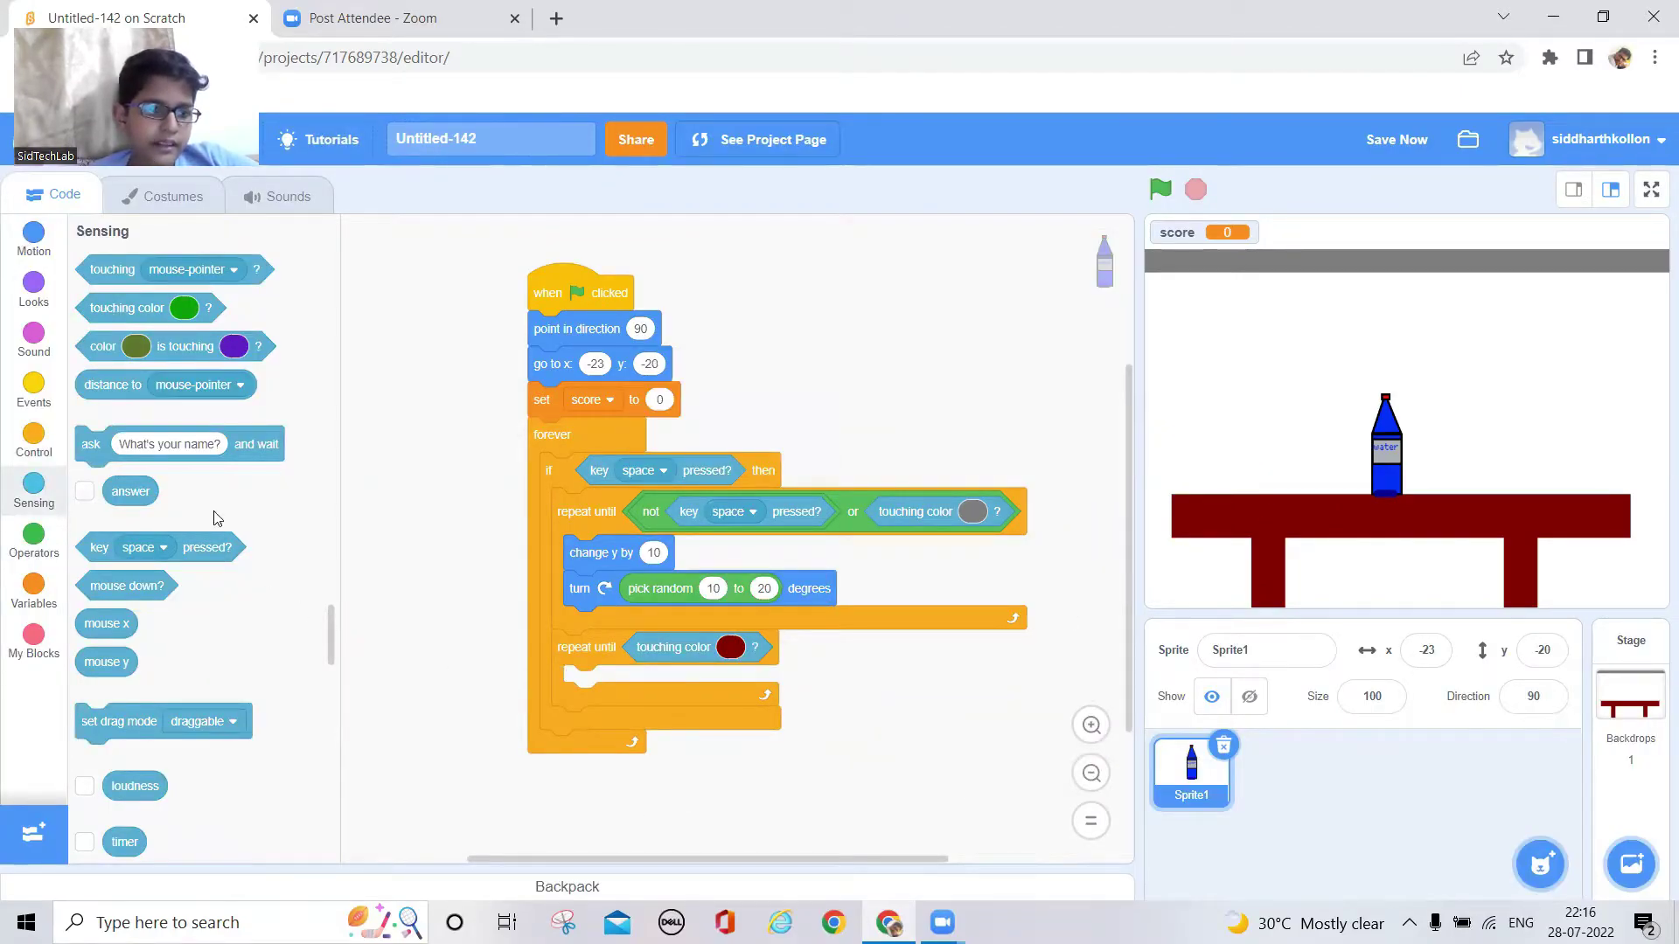
Copy the change-y and random-turn blocks into the second loop
{"action": "left_click", "coordinate": [32, 241]}
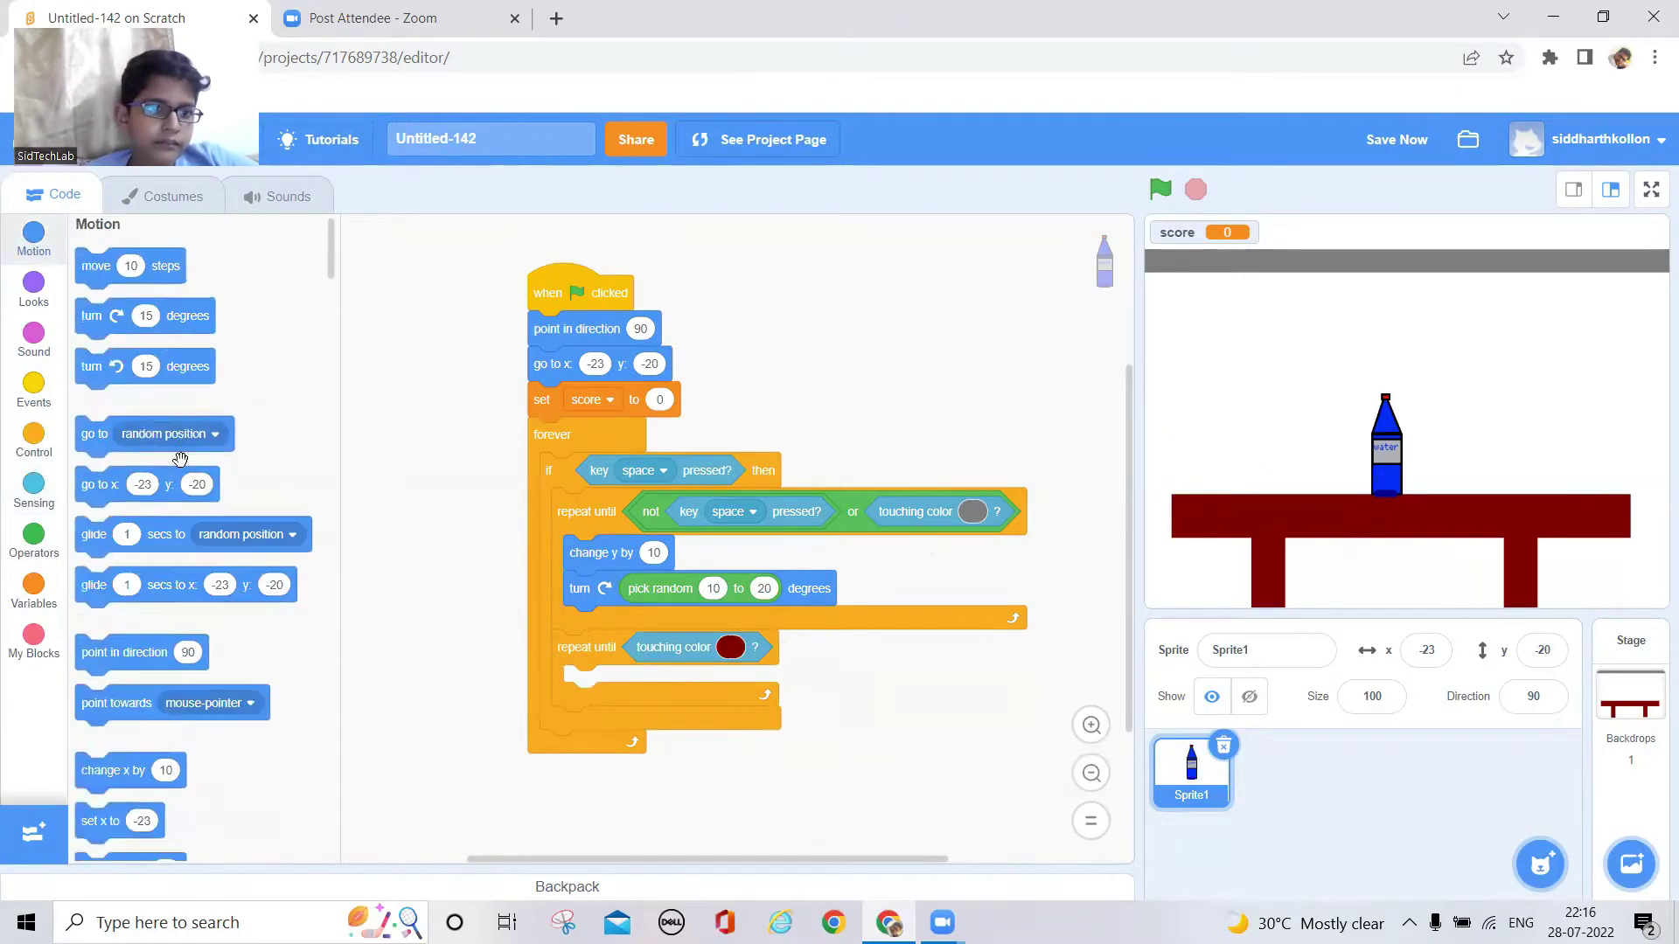
{"action": "right_click", "coordinate": [627, 561]}
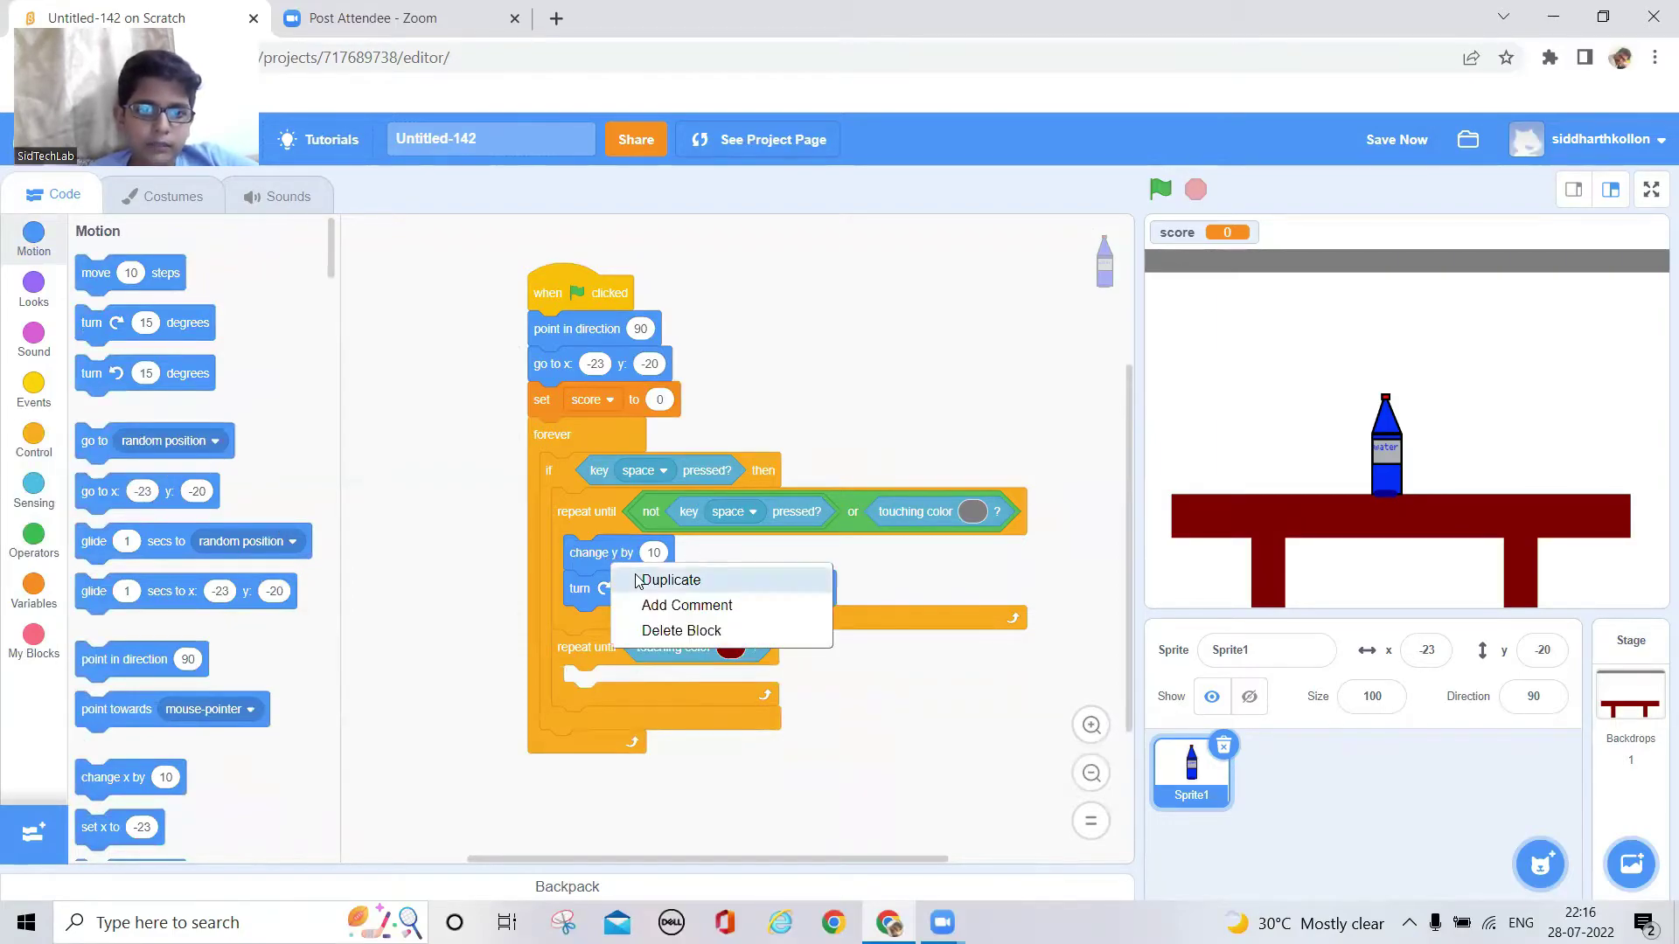
{"action": "left_click", "coordinate": [673, 581]}
{"action": "left_click", "coordinate": [801, 728]}
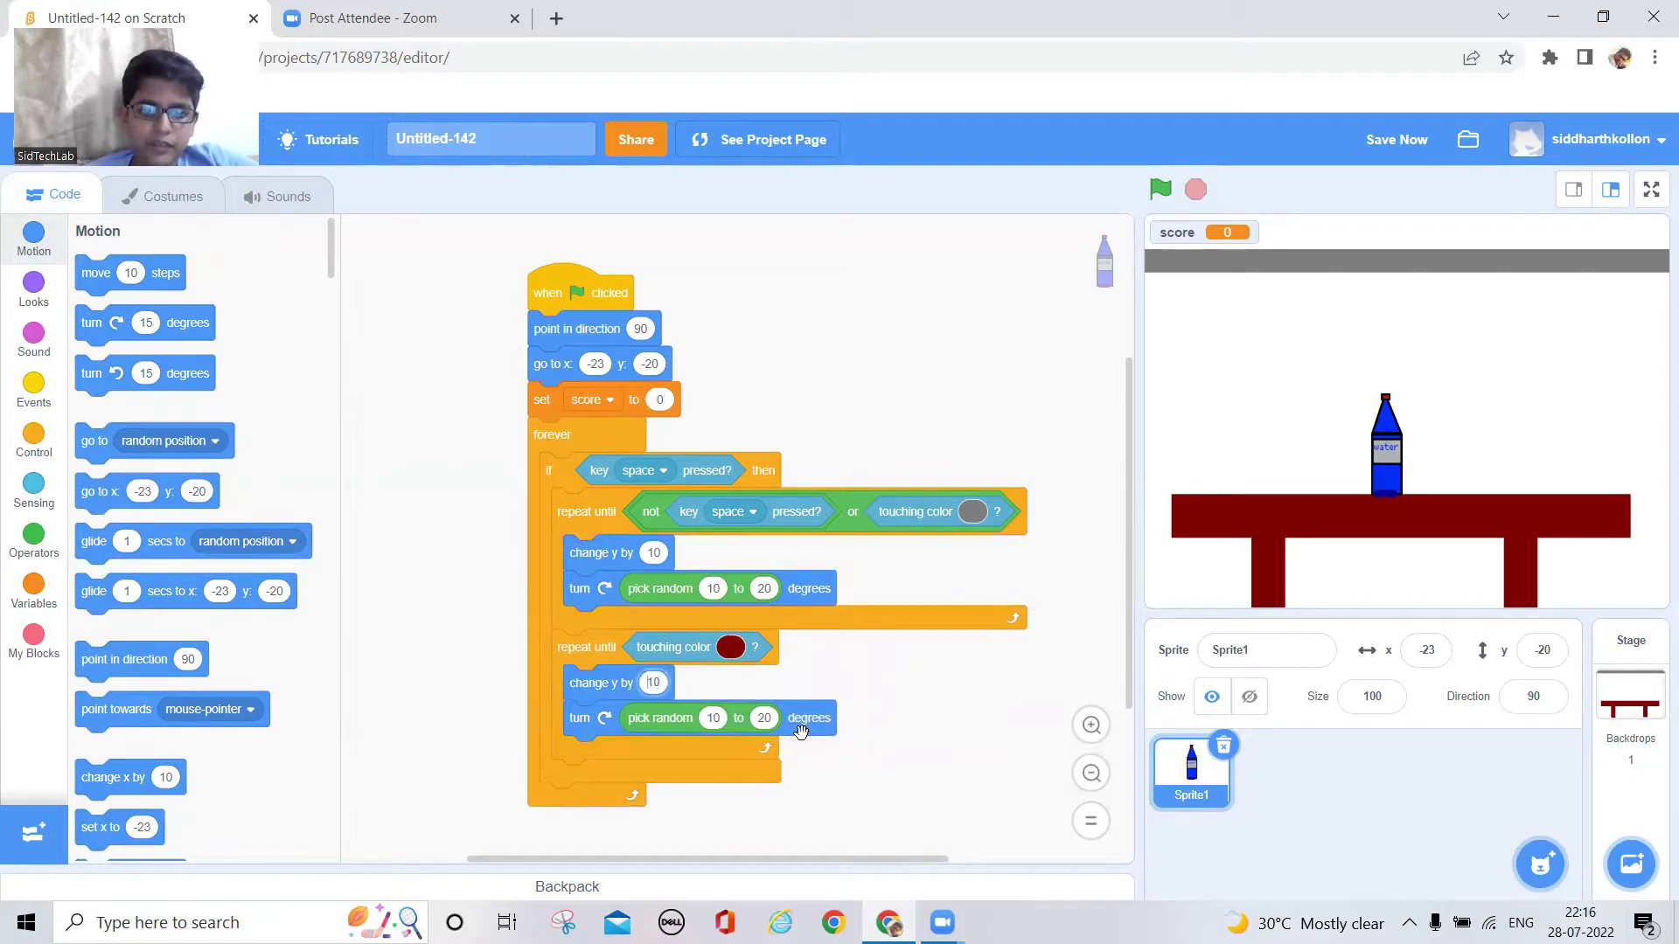
{"action": "type", "text": "-10"}
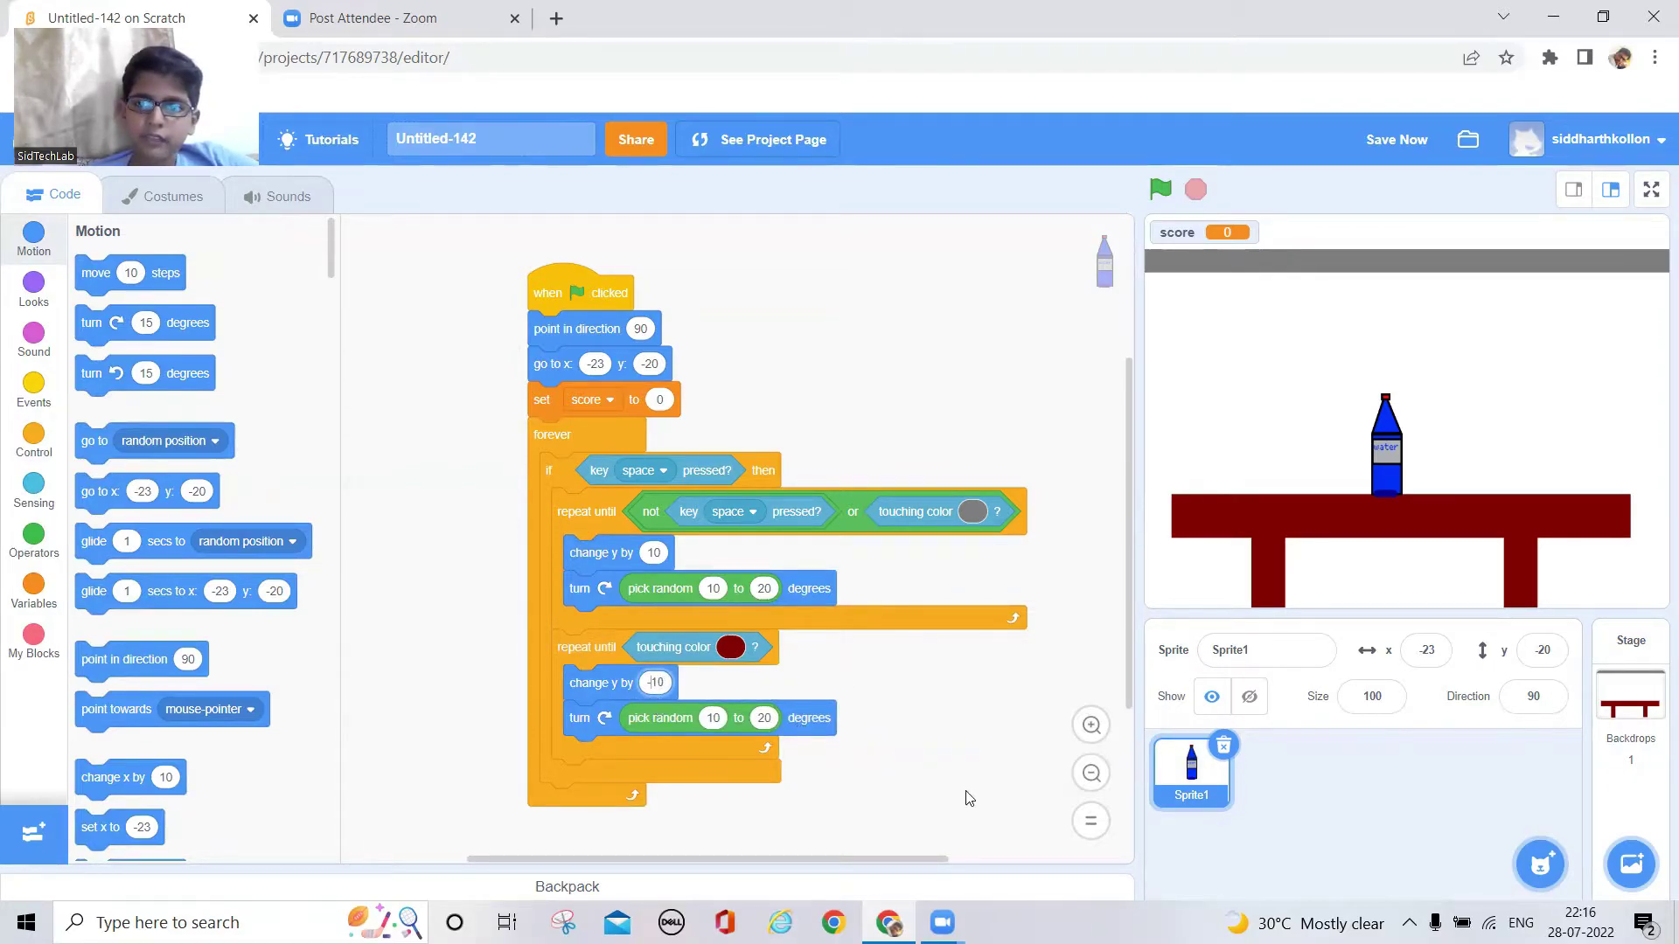
{"action": "left_click", "coordinate": [1161, 192]}
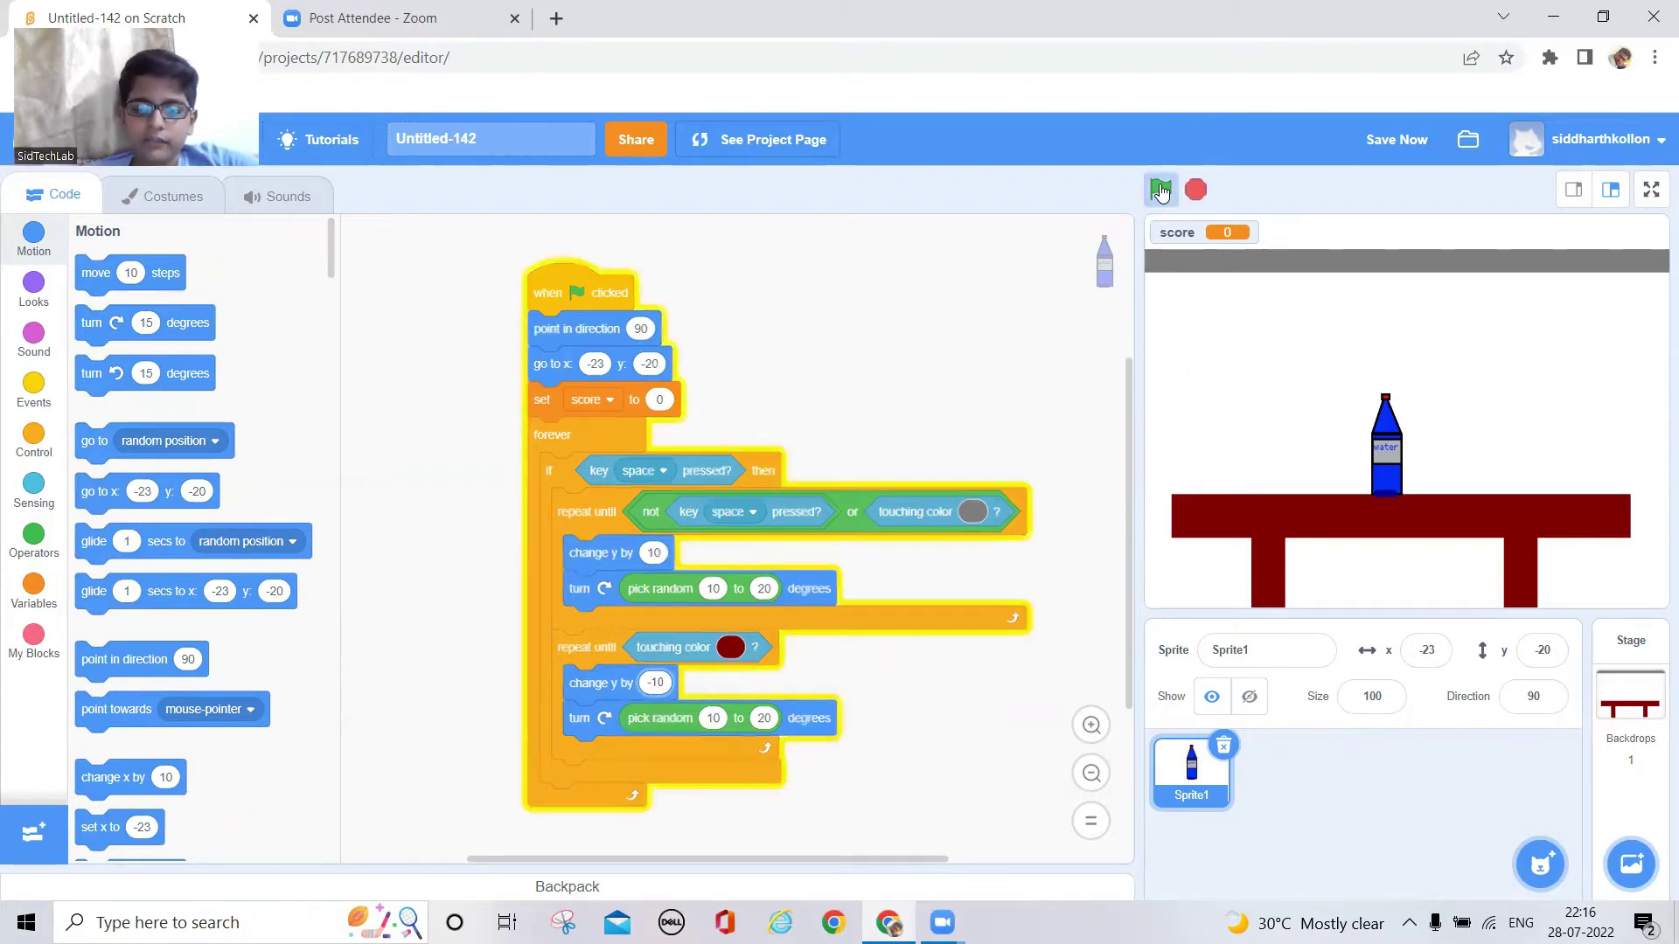
{"action": "key", "text": "space"}
{"action": "key", "text": "space"}
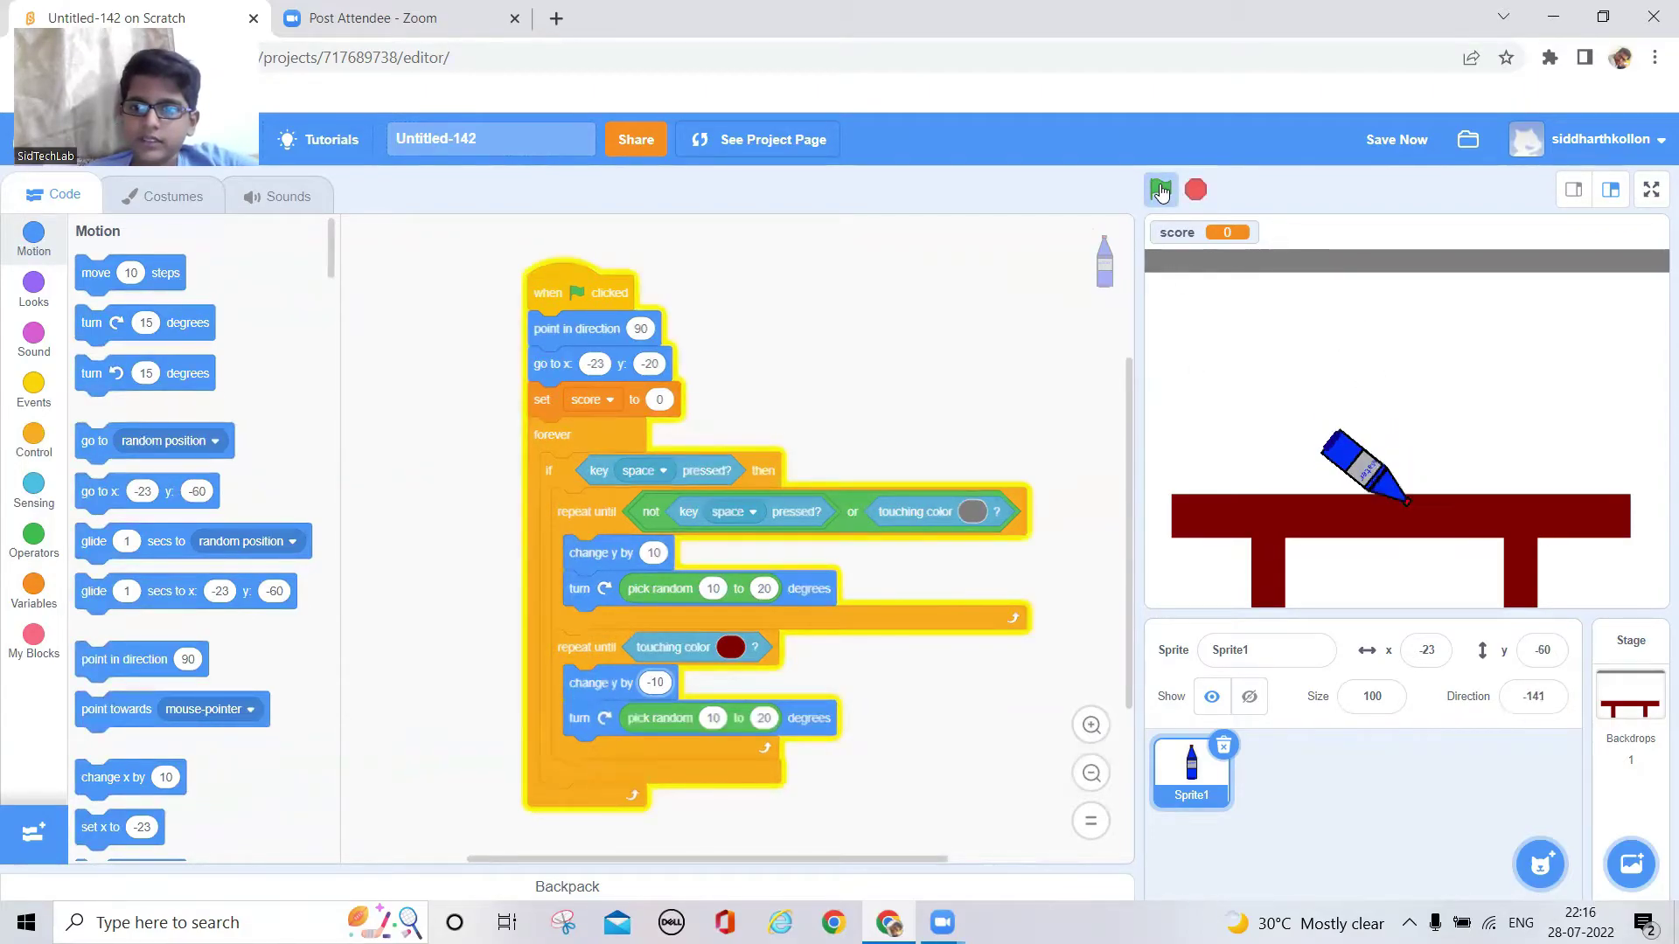
{"action": "key", "text": "space"}
{"action": "key", "text": "space"}
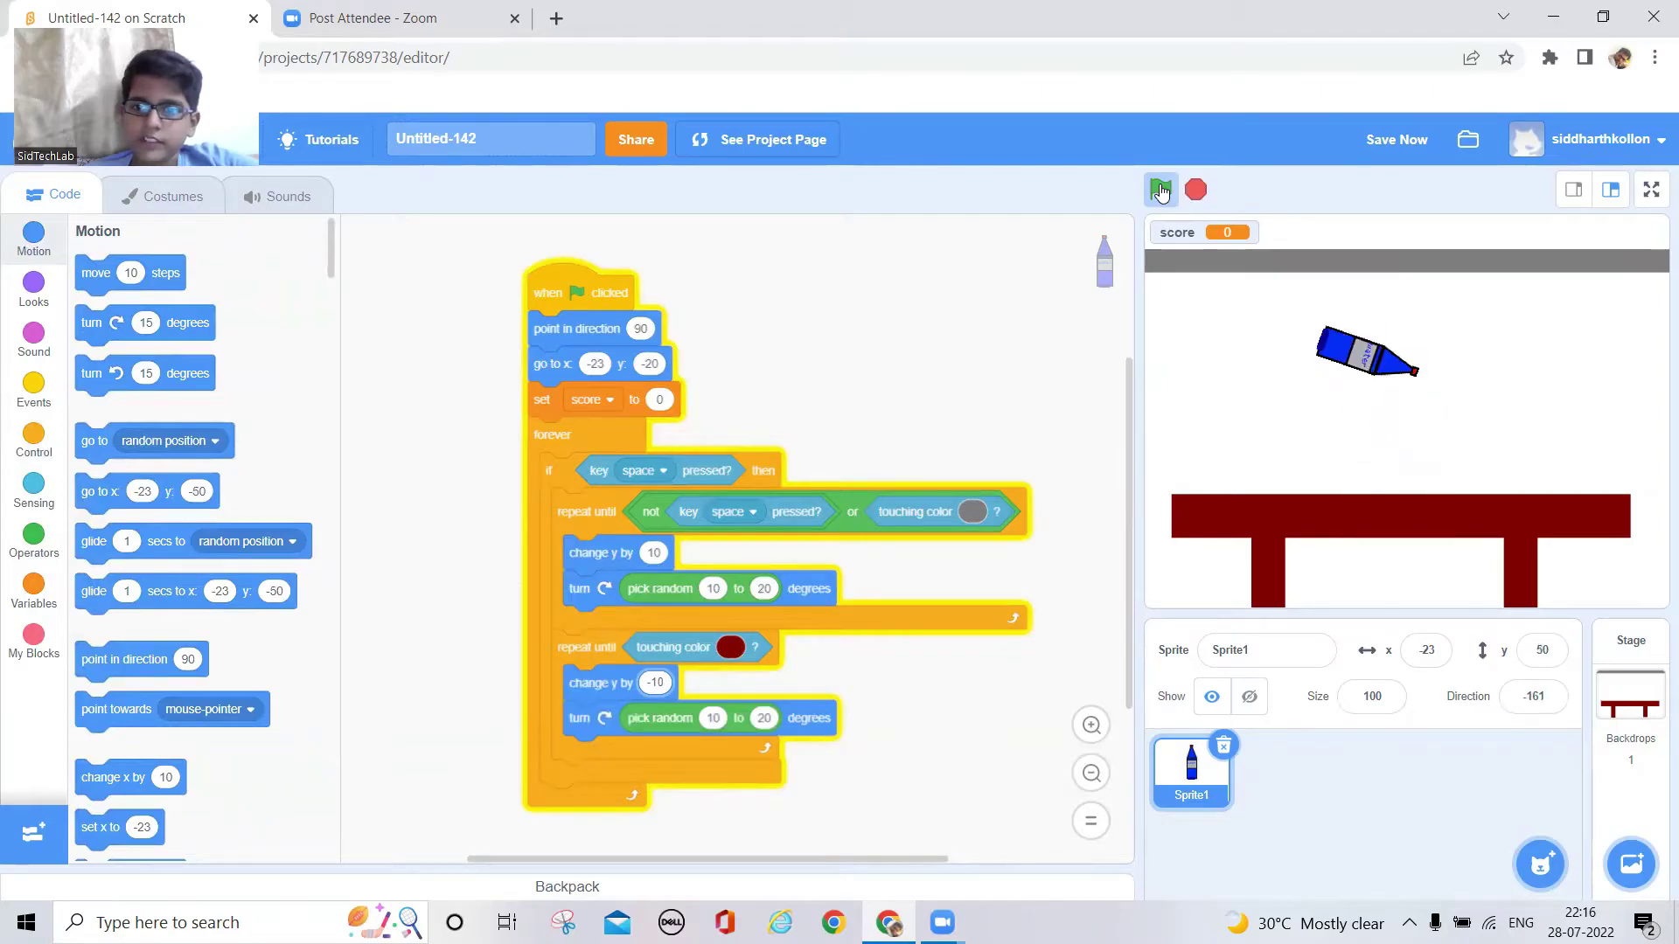
{"action": "key", "text": "space"}
{"action": "key", "text": "space"}
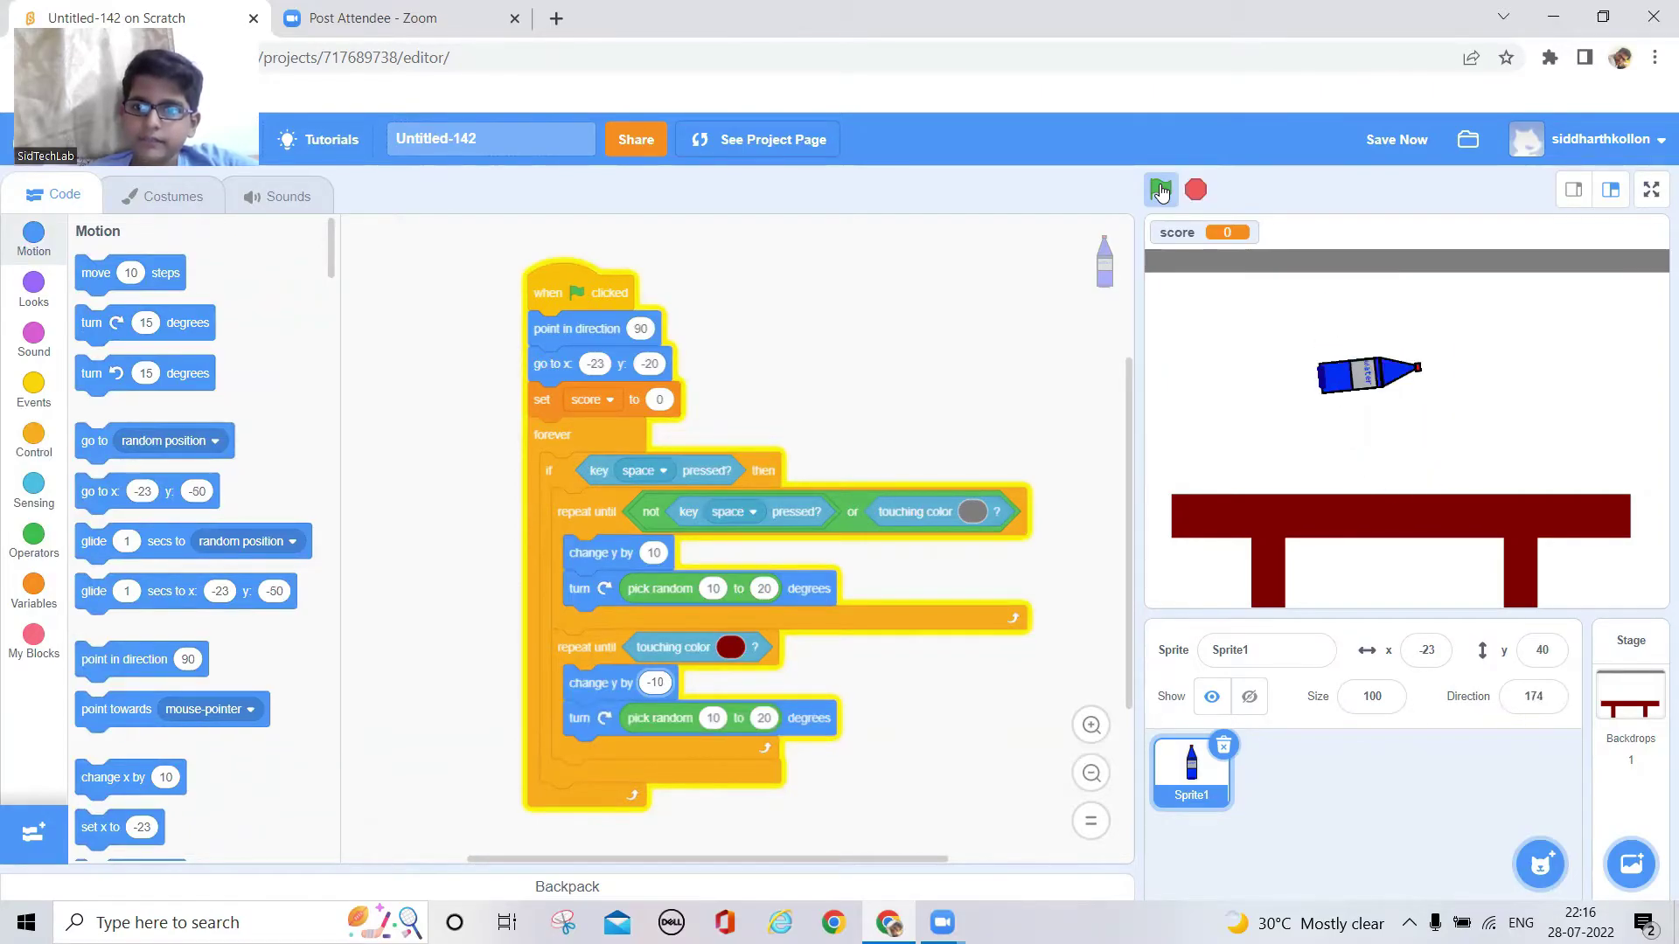
{"action": "left_click", "coordinate": [1196, 193]}
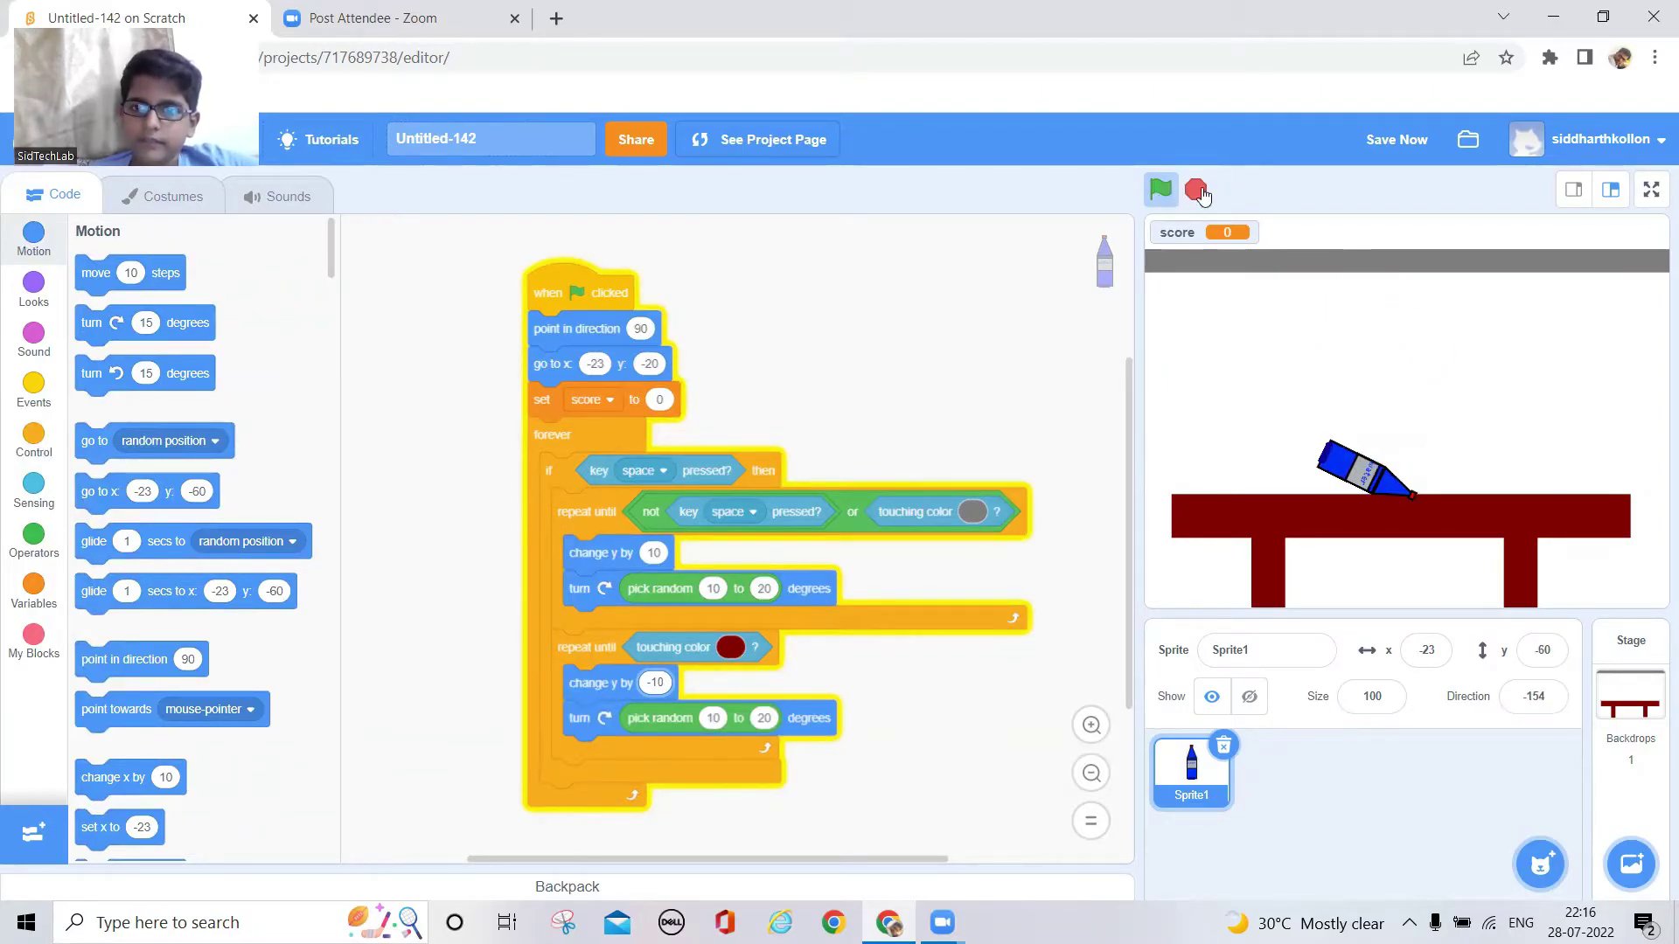
{"action": "left_click", "coordinate": [1197, 191]}
{"action": "left_click", "coordinate": [1160, 189]}
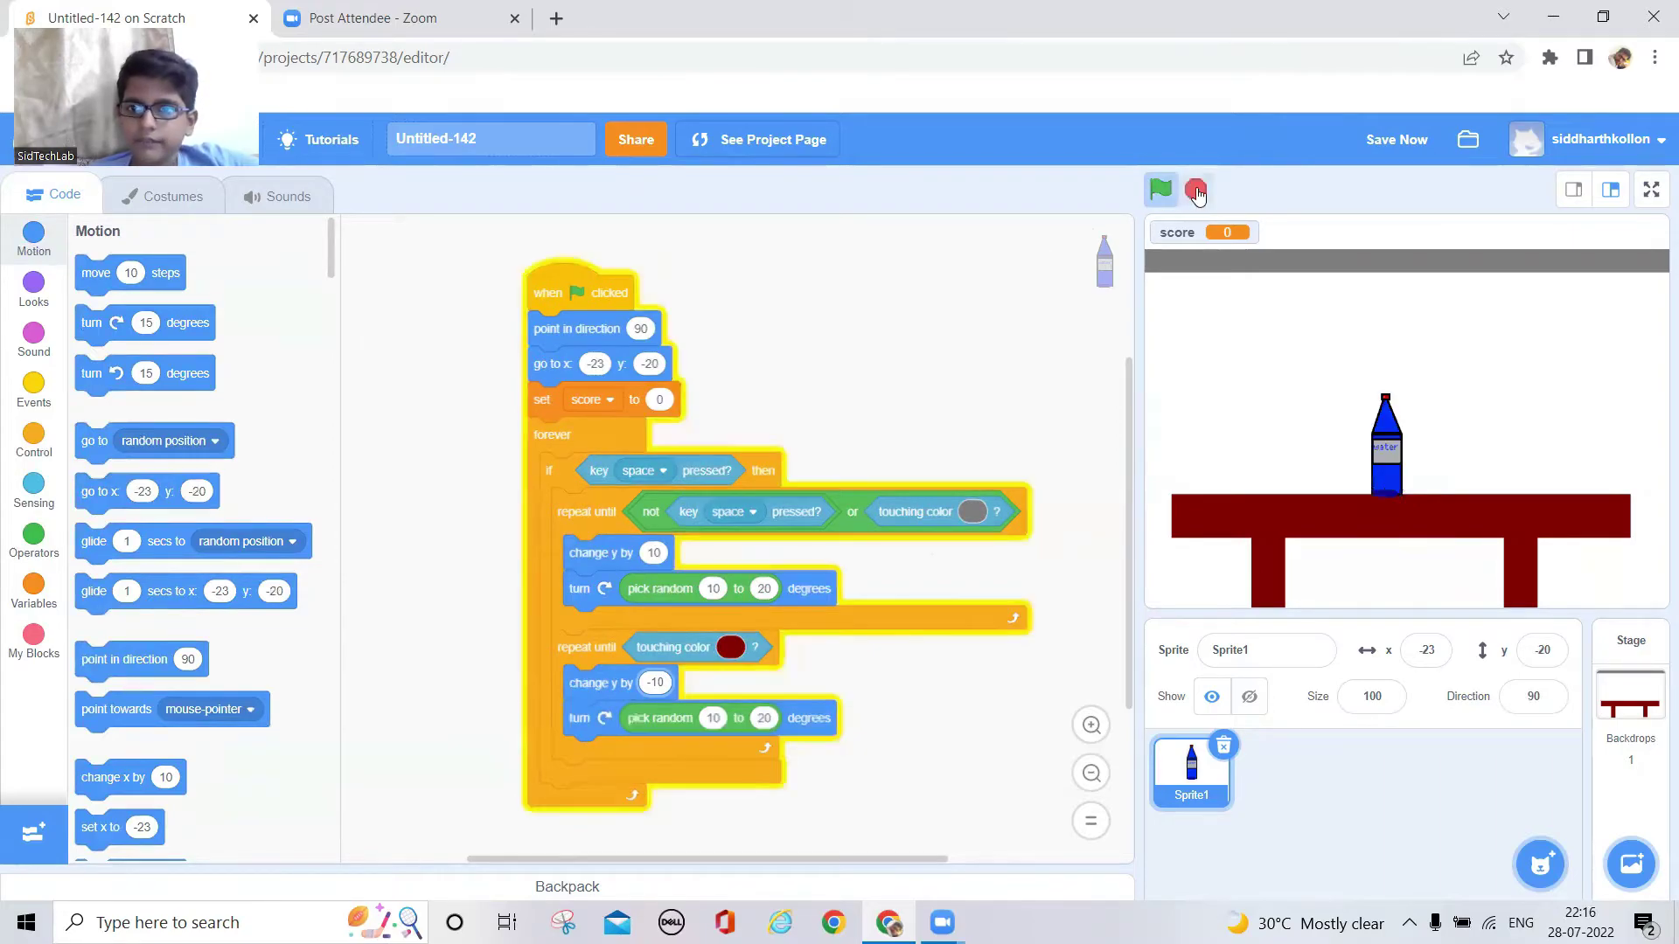
{"action": "left_click", "coordinate": [1196, 192]}
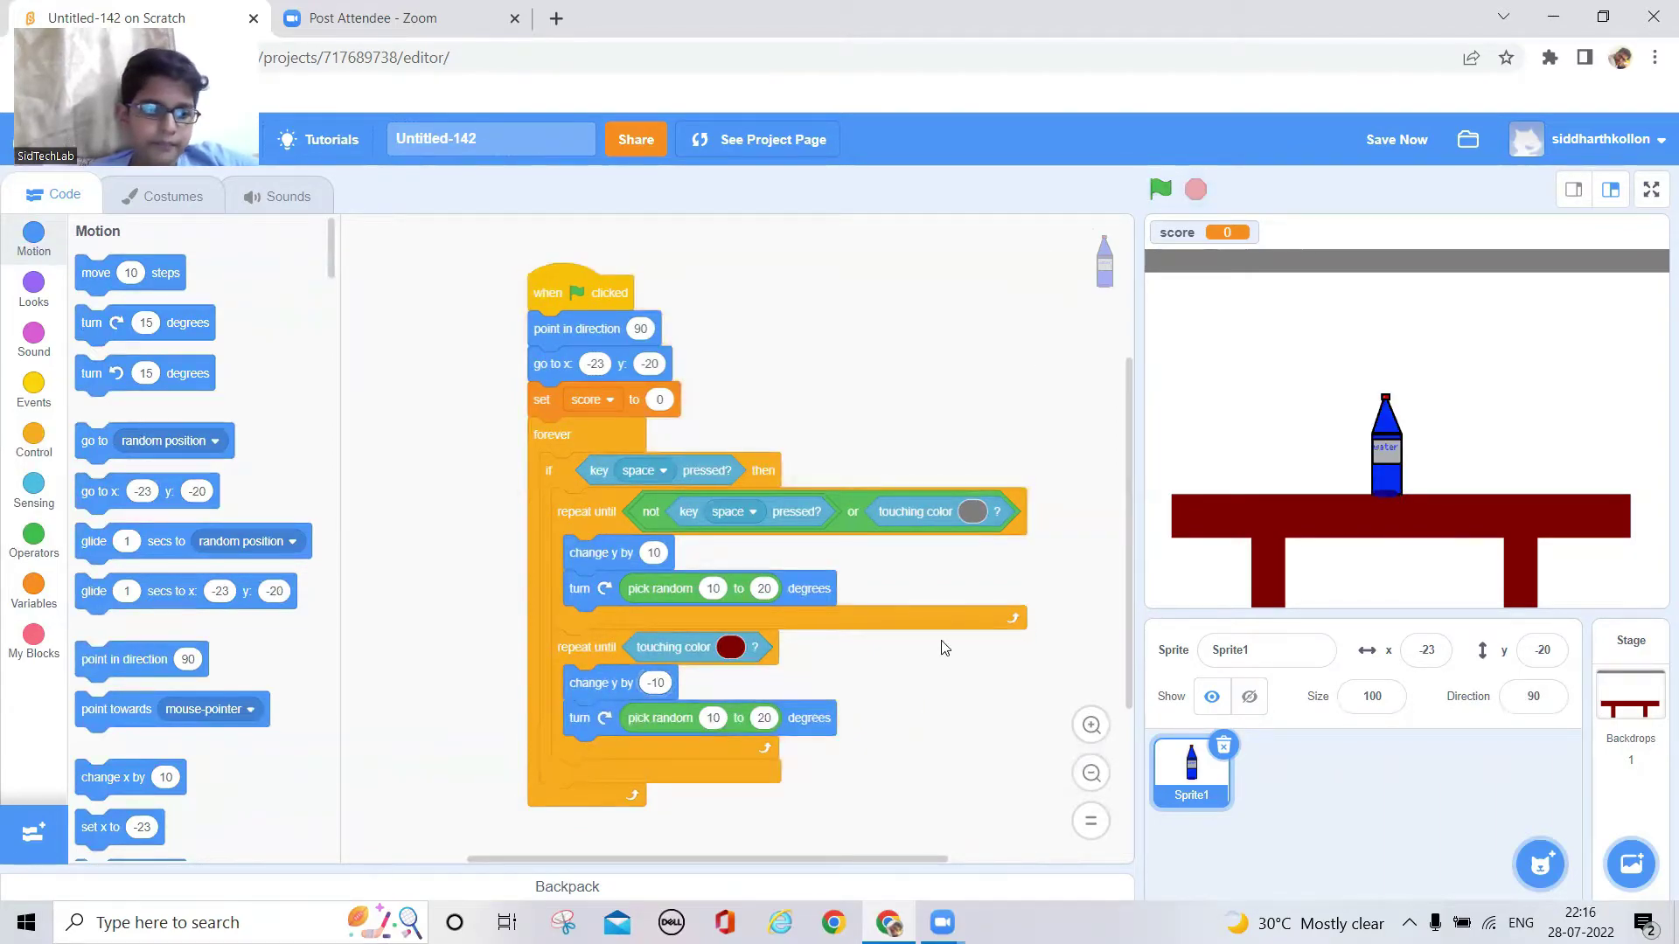
{"action": "scroll", "coordinate": [941, 643], "scroll_direction": "down", "scroll_amount": 3}
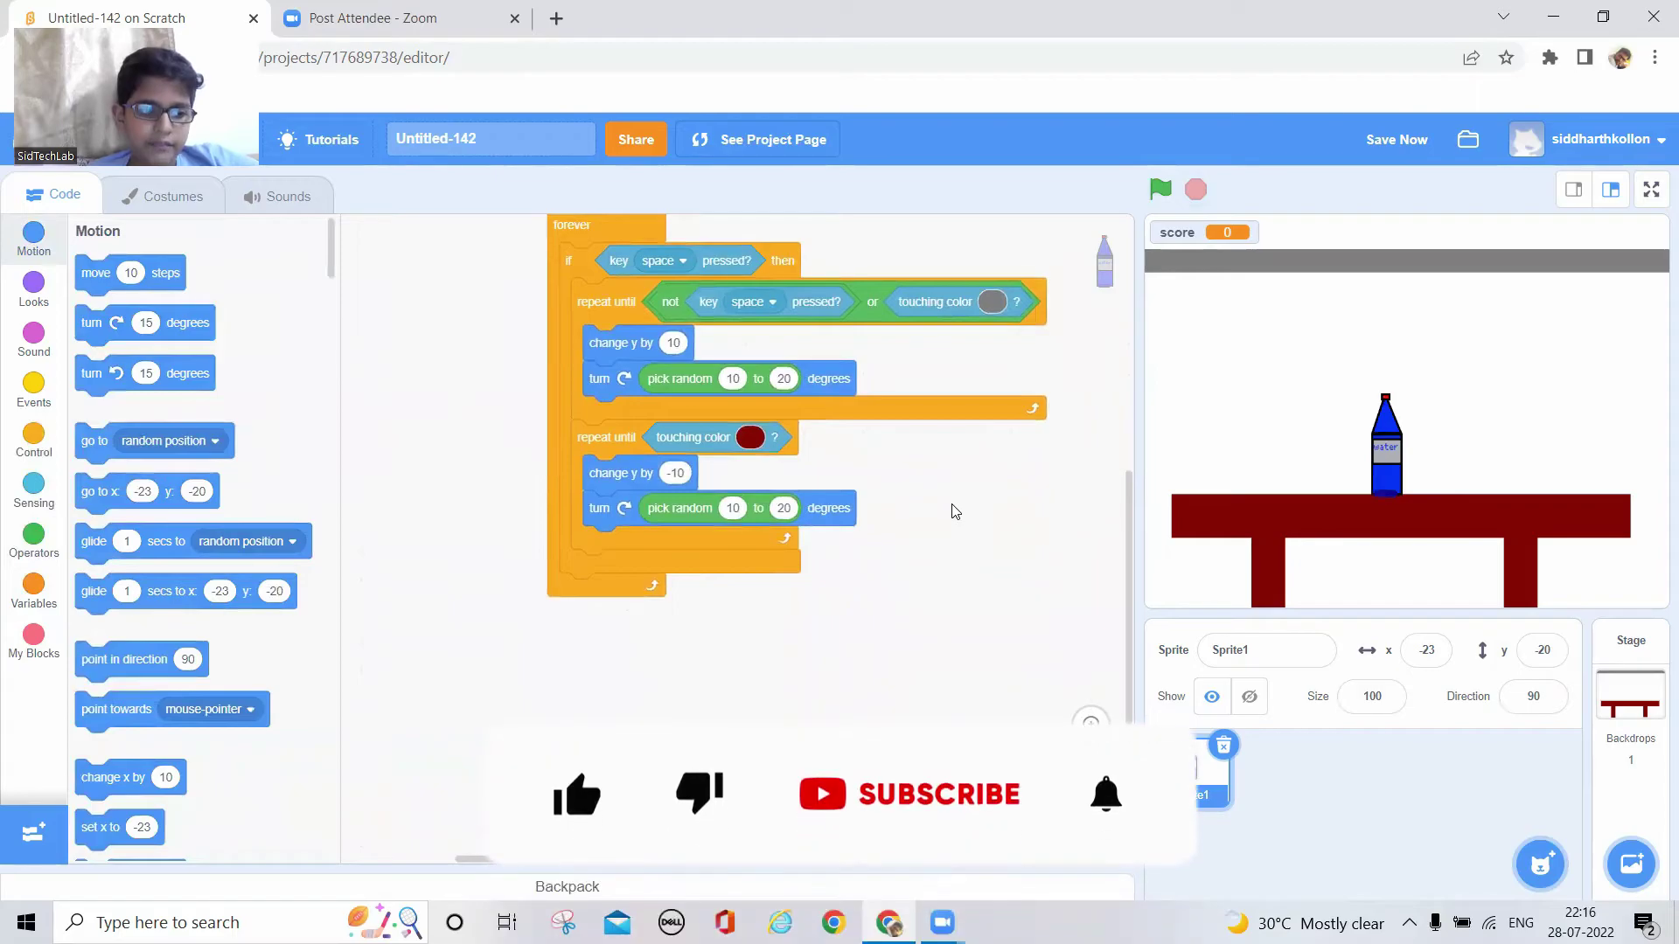
{"action": "scroll", "coordinate": [949, 669], "scroll_direction": "up", "scroll_amount": 1}
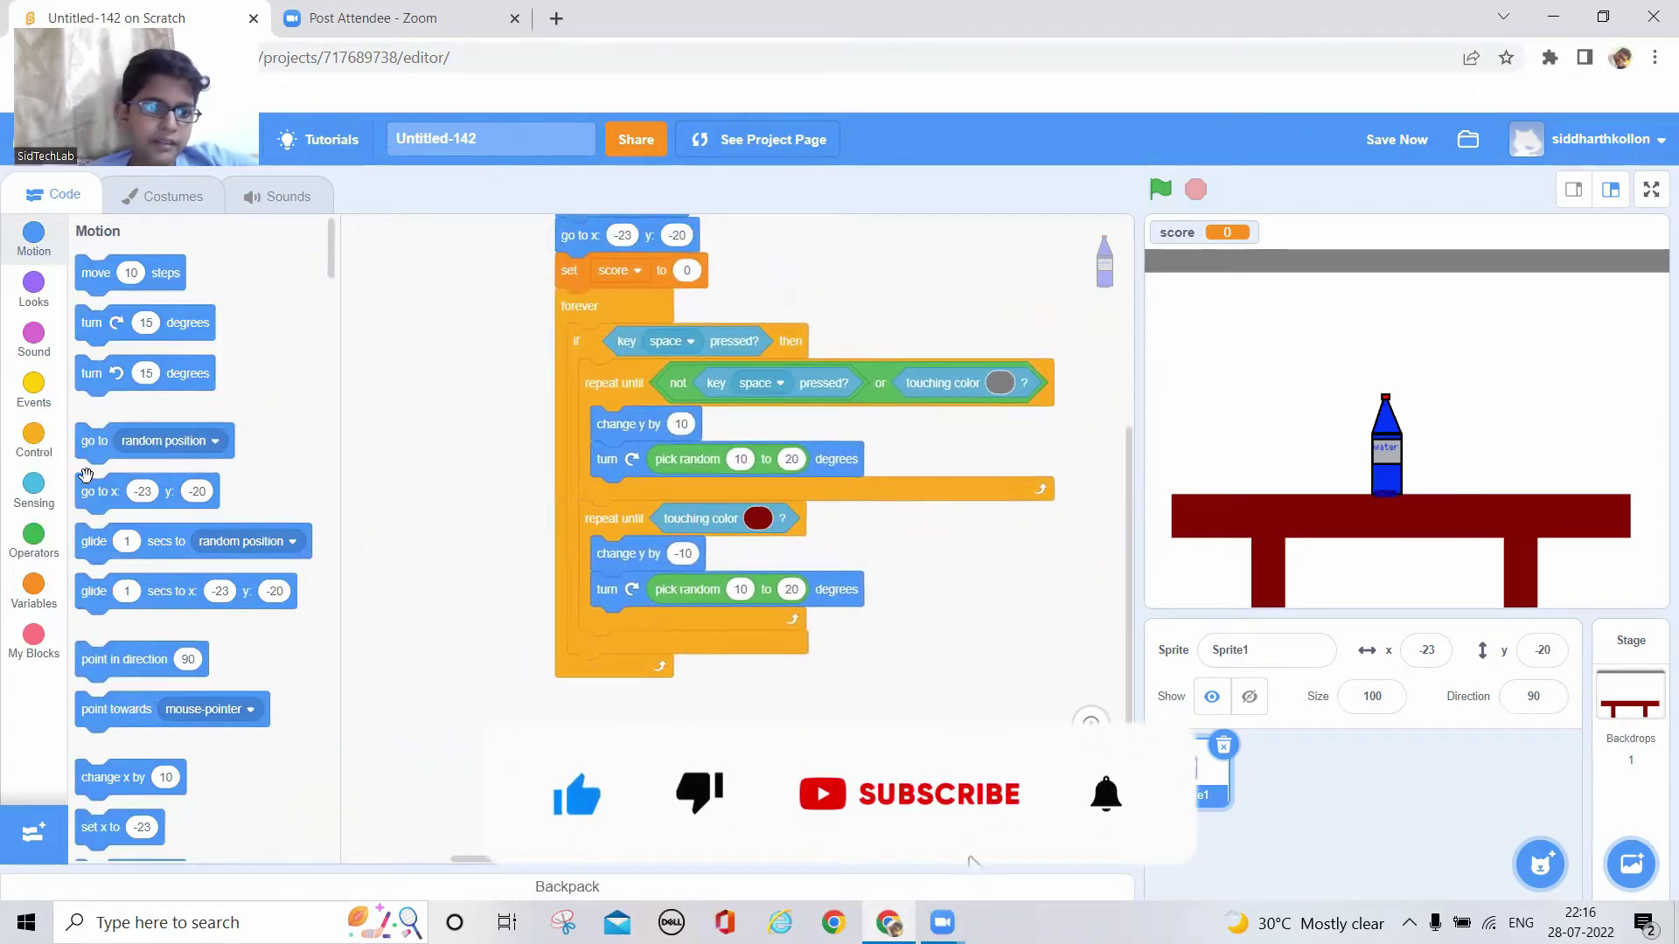
Place an 'if then else' block below the second repeat-until loop
{"action": "left_click", "coordinate": [36, 444]}
{"action": "left_click_drag", "start_coordinate": [95, 627], "coordinate": [584, 673]}
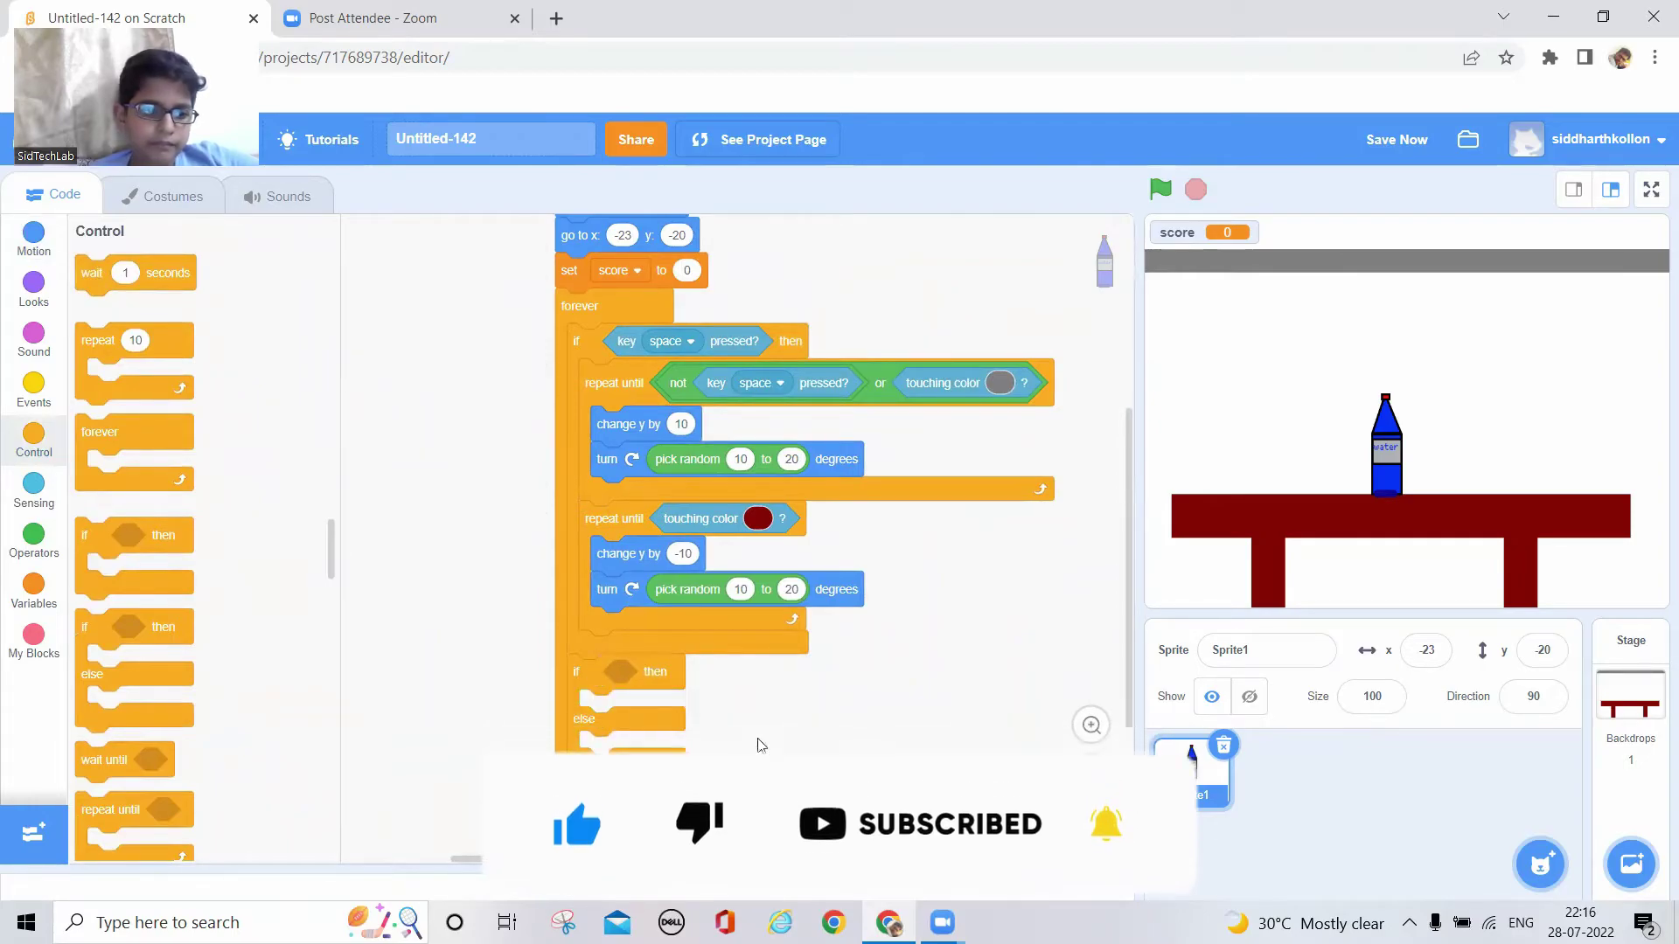
{"action": "scroll", "coordinate": [801, 704], "scroll_direction": "down", "scroll_amount": 1}
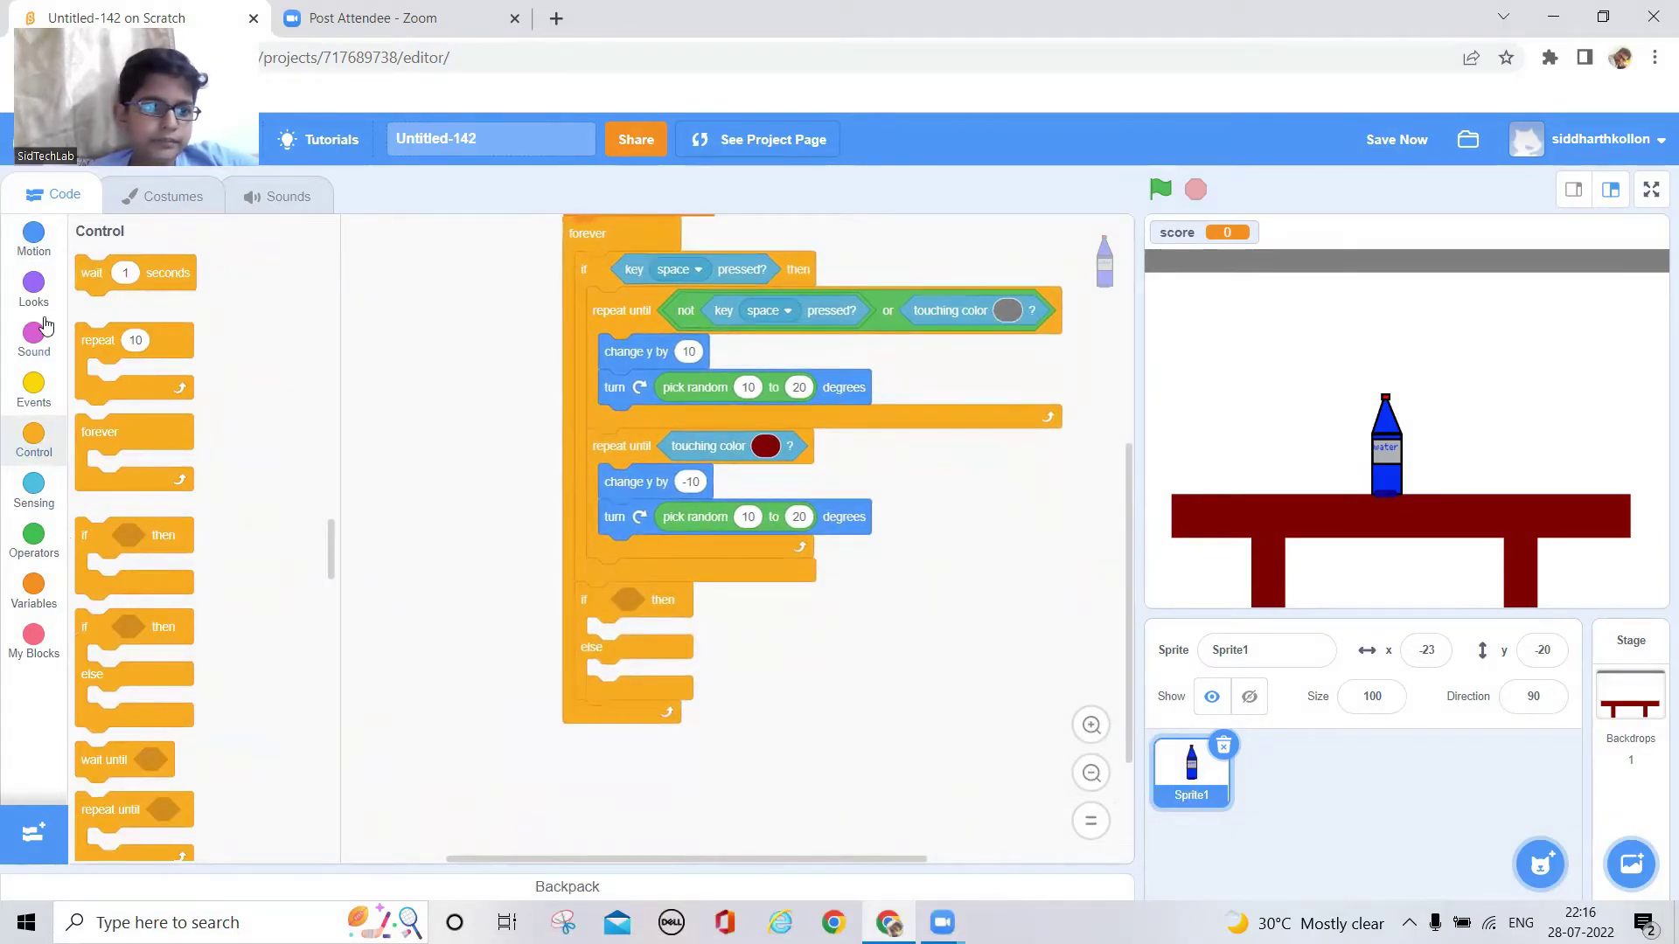
Insert 'color is touching color' with the bottle's blue and the table's red sampled from the stage
{"action": "left_click", "coordinate": [34, 489]}
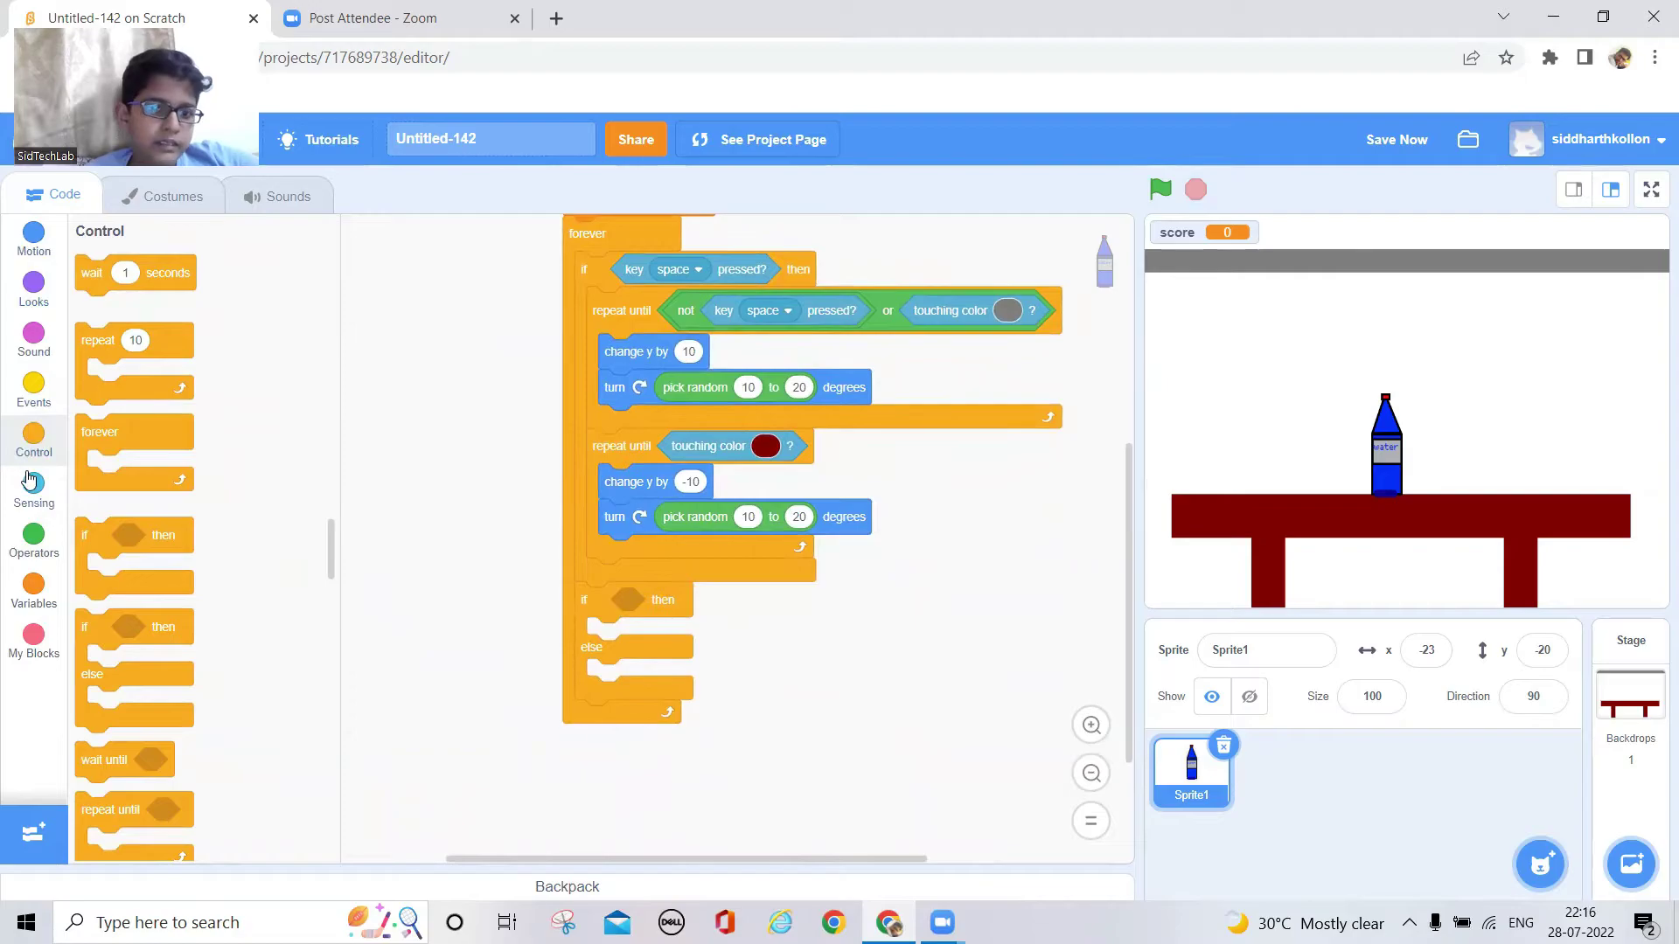
{"action": "left_click_drag", "start_coordinate": [108, 347], "coordinate": [643, 600]}
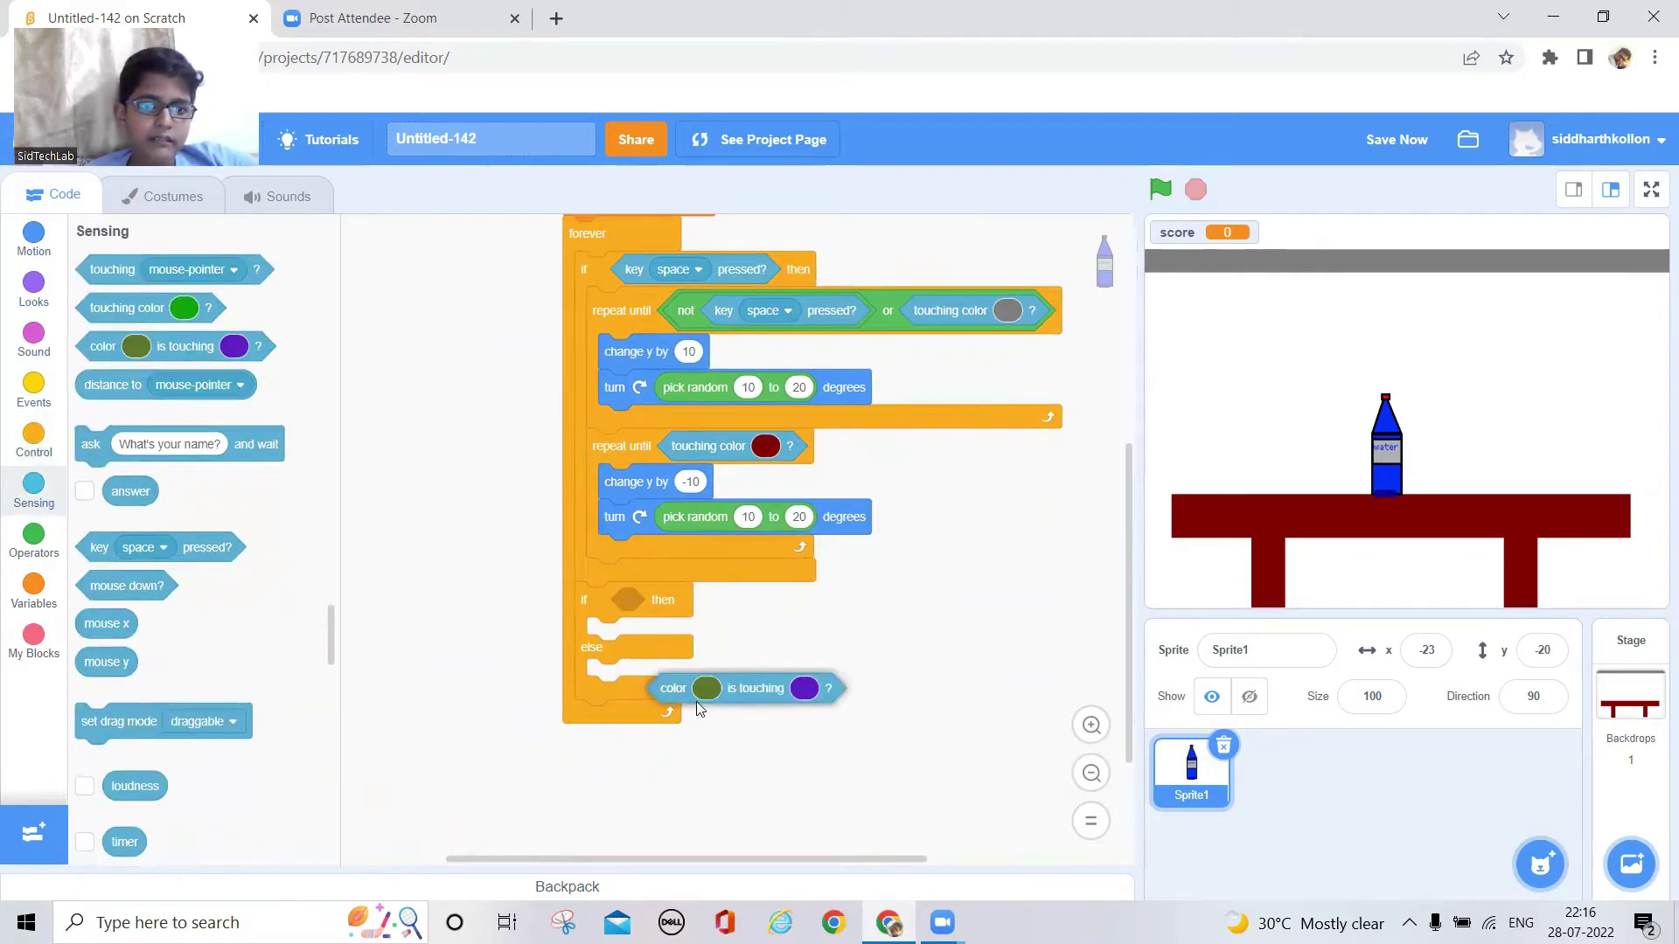
{"action": "left_click", "coordinate": [672, 599]}
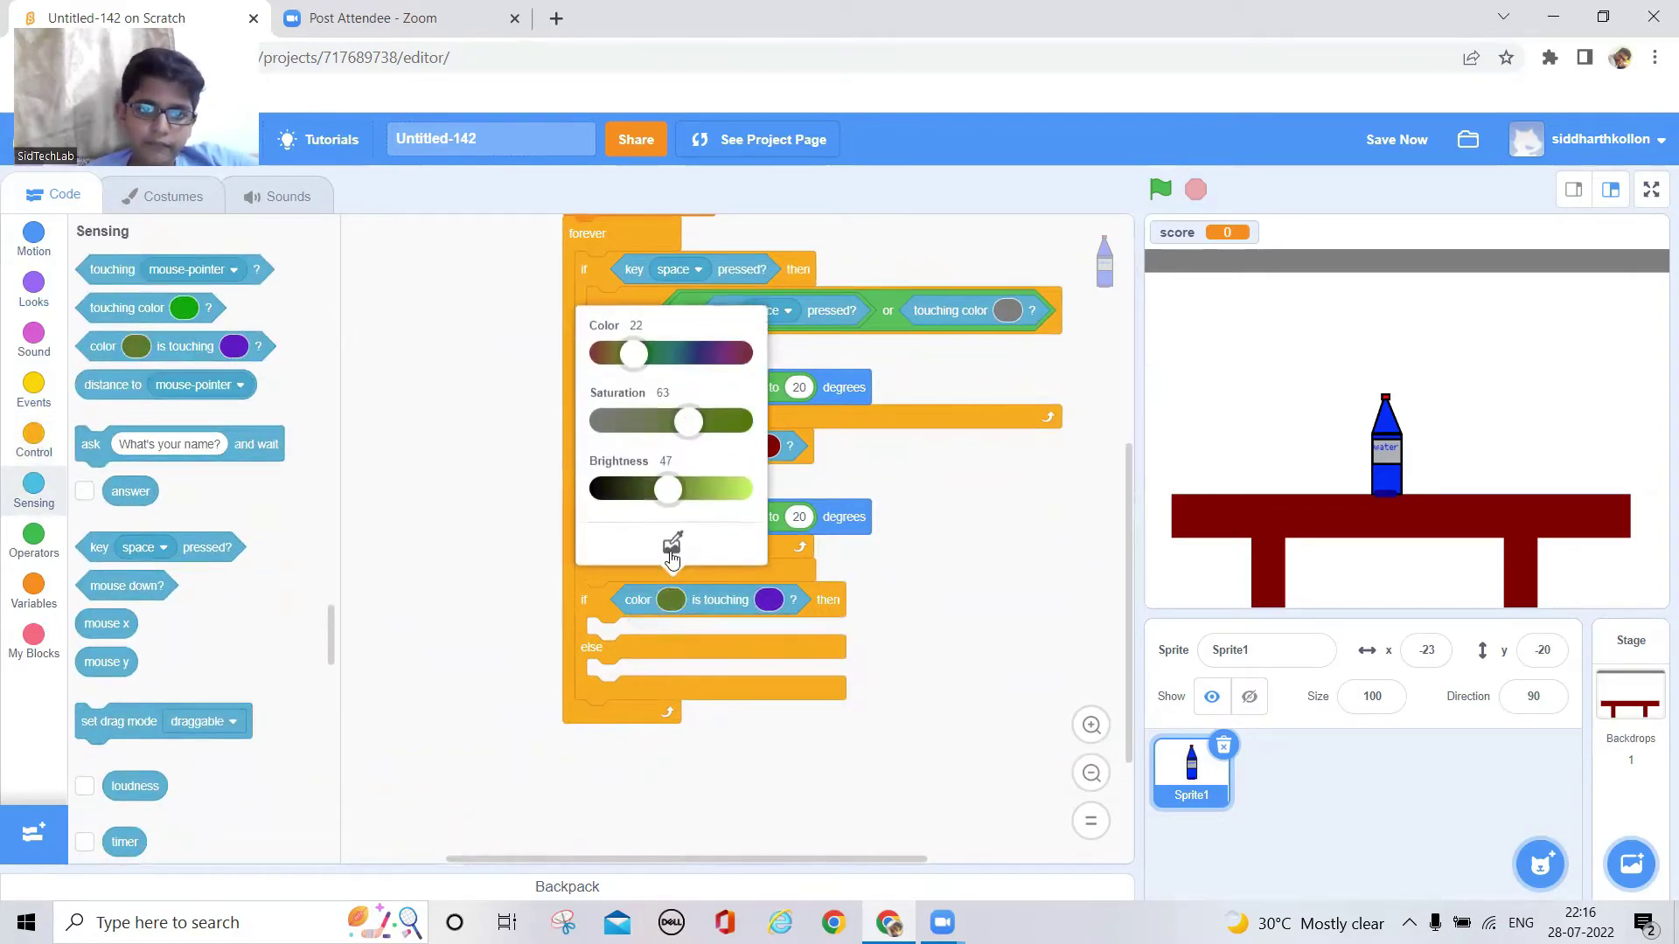
{"action": "left_click", "coordinate": [672, 542]}
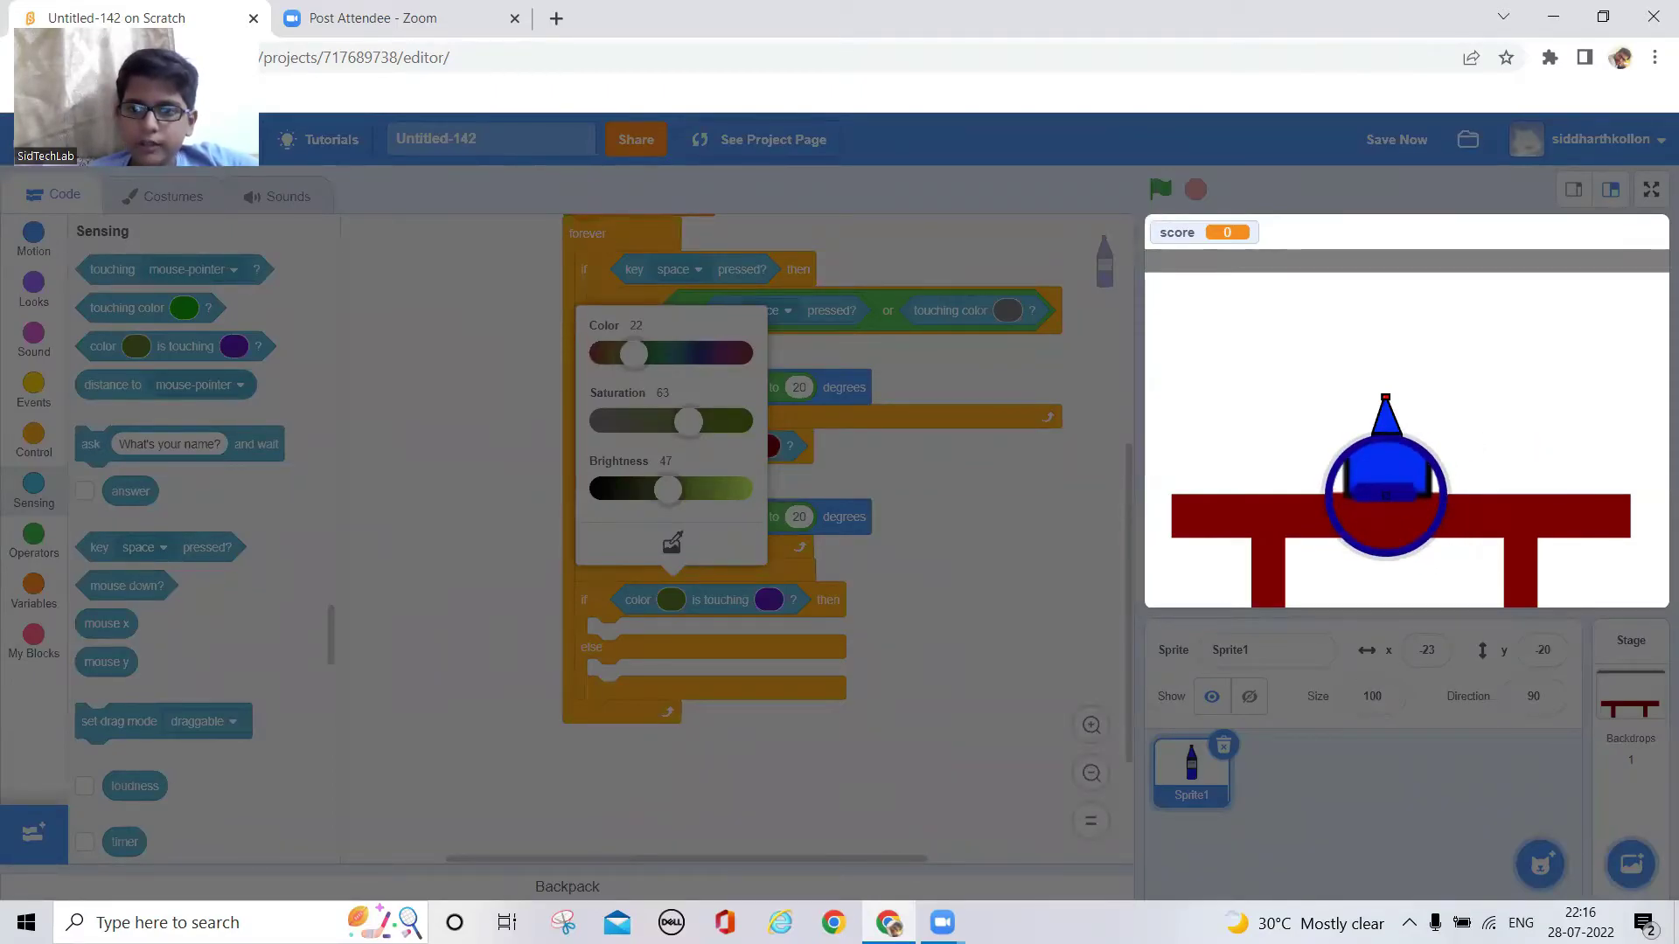
{"action": "left_click", "coordinate": [1385, 488]}
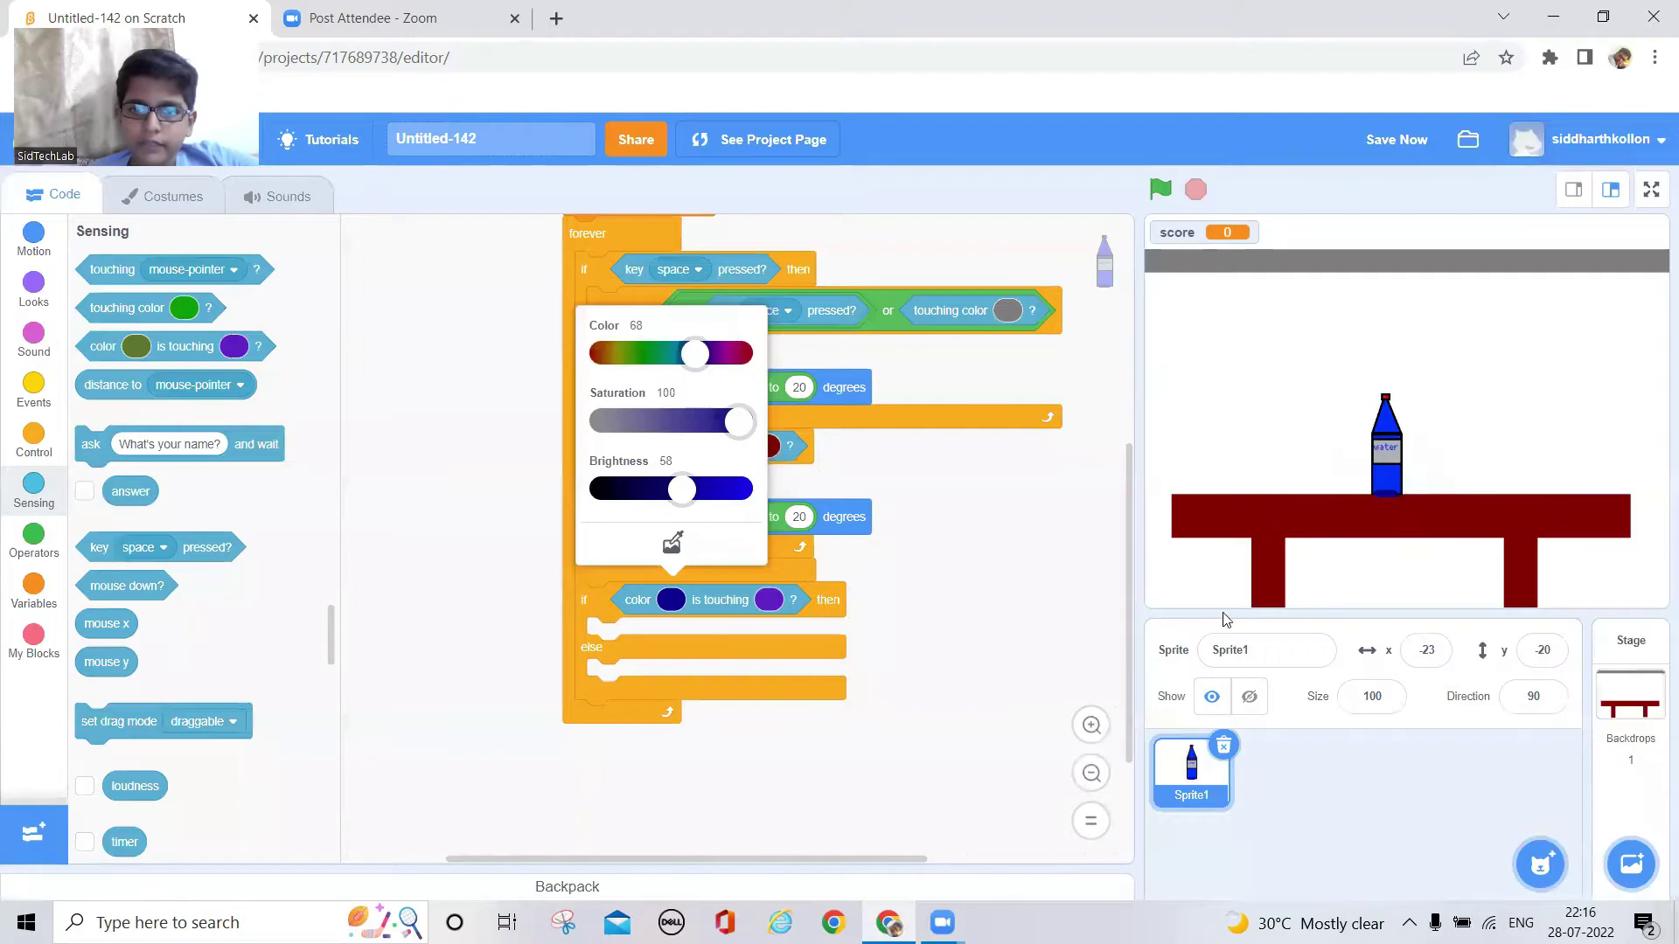
{"action": "left_click", "coordinate": [769, 600]}
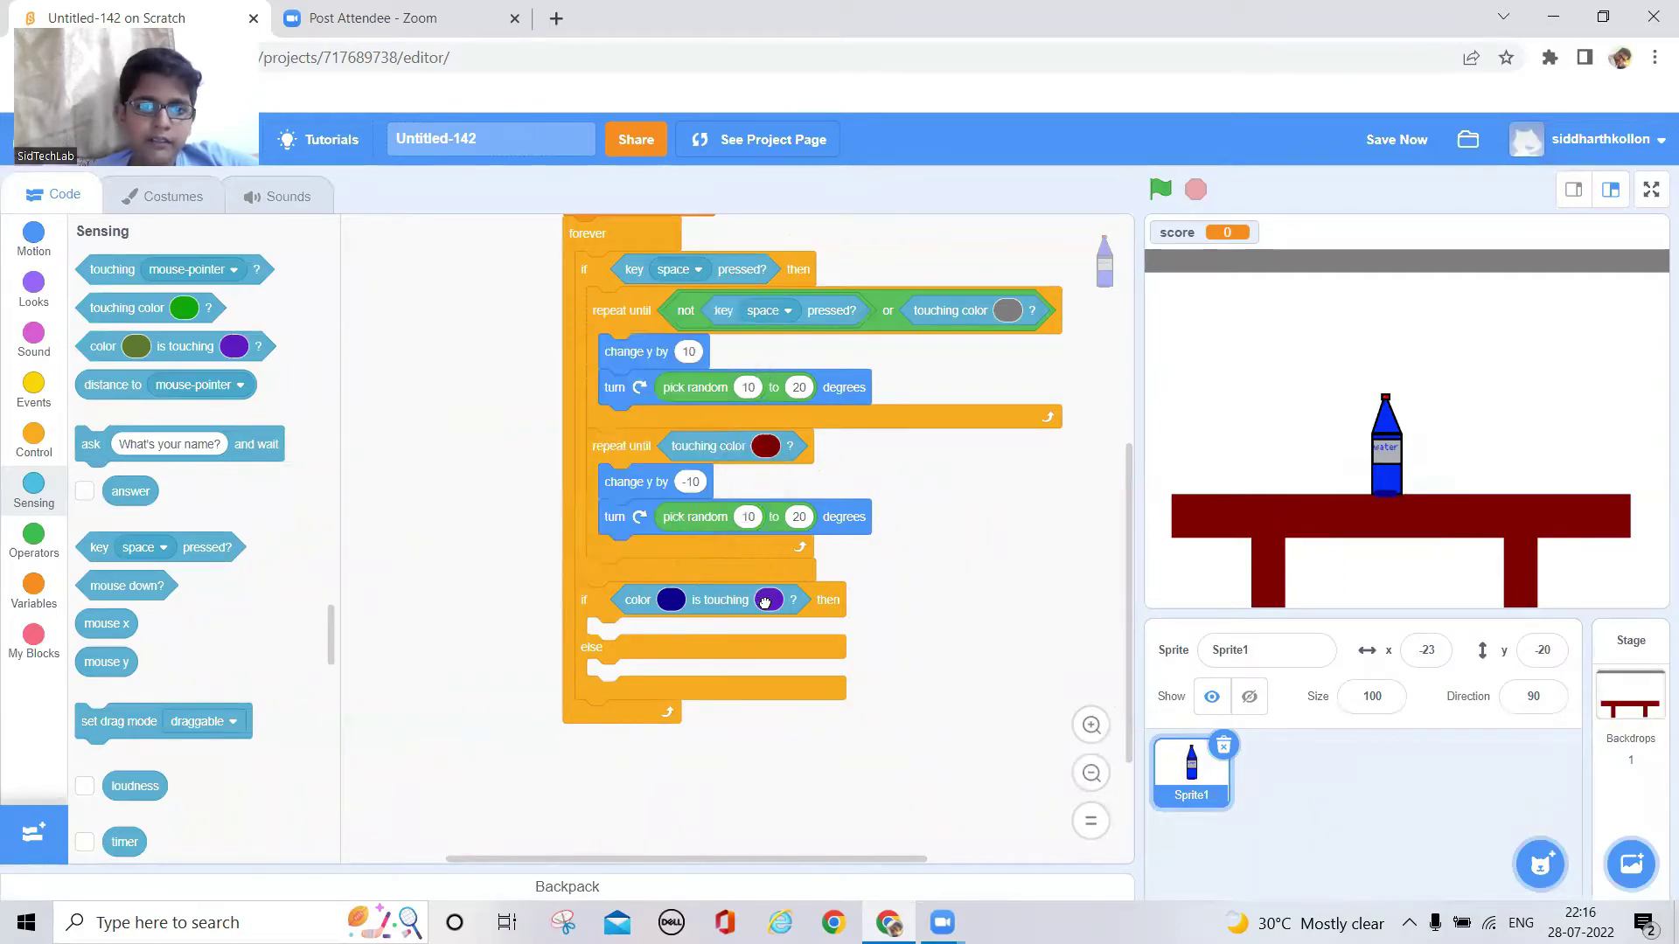
{"action": "left_click", "coordinate": [770, 545]}
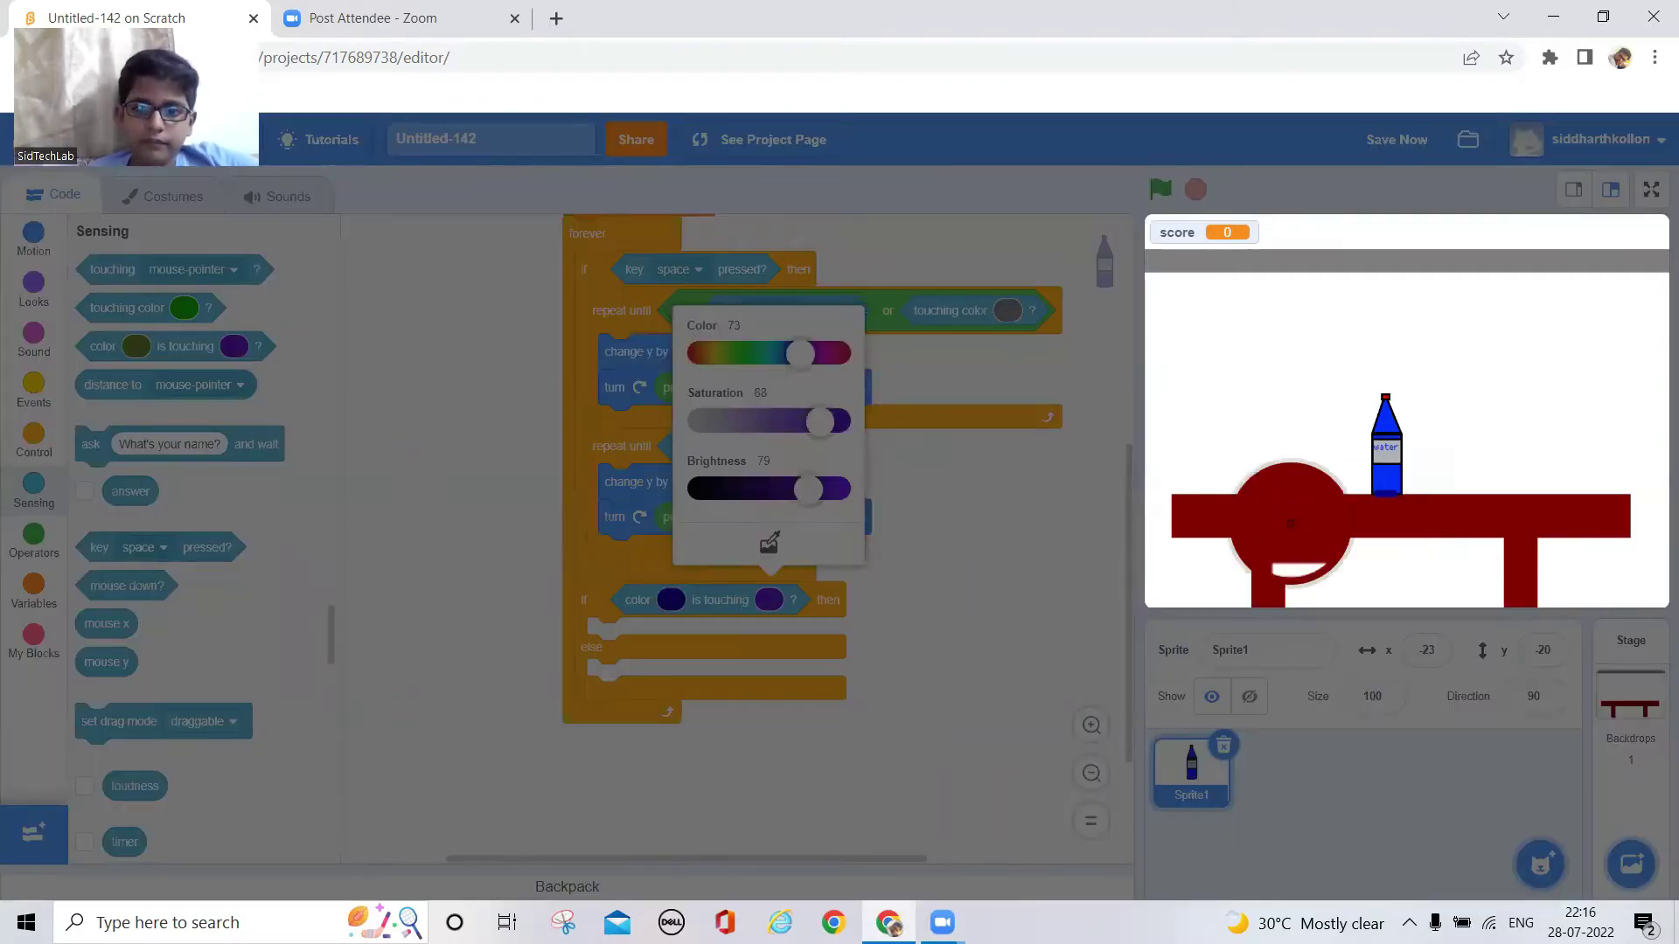
{"action": "left_click", "coordinate": [1316, 525]}
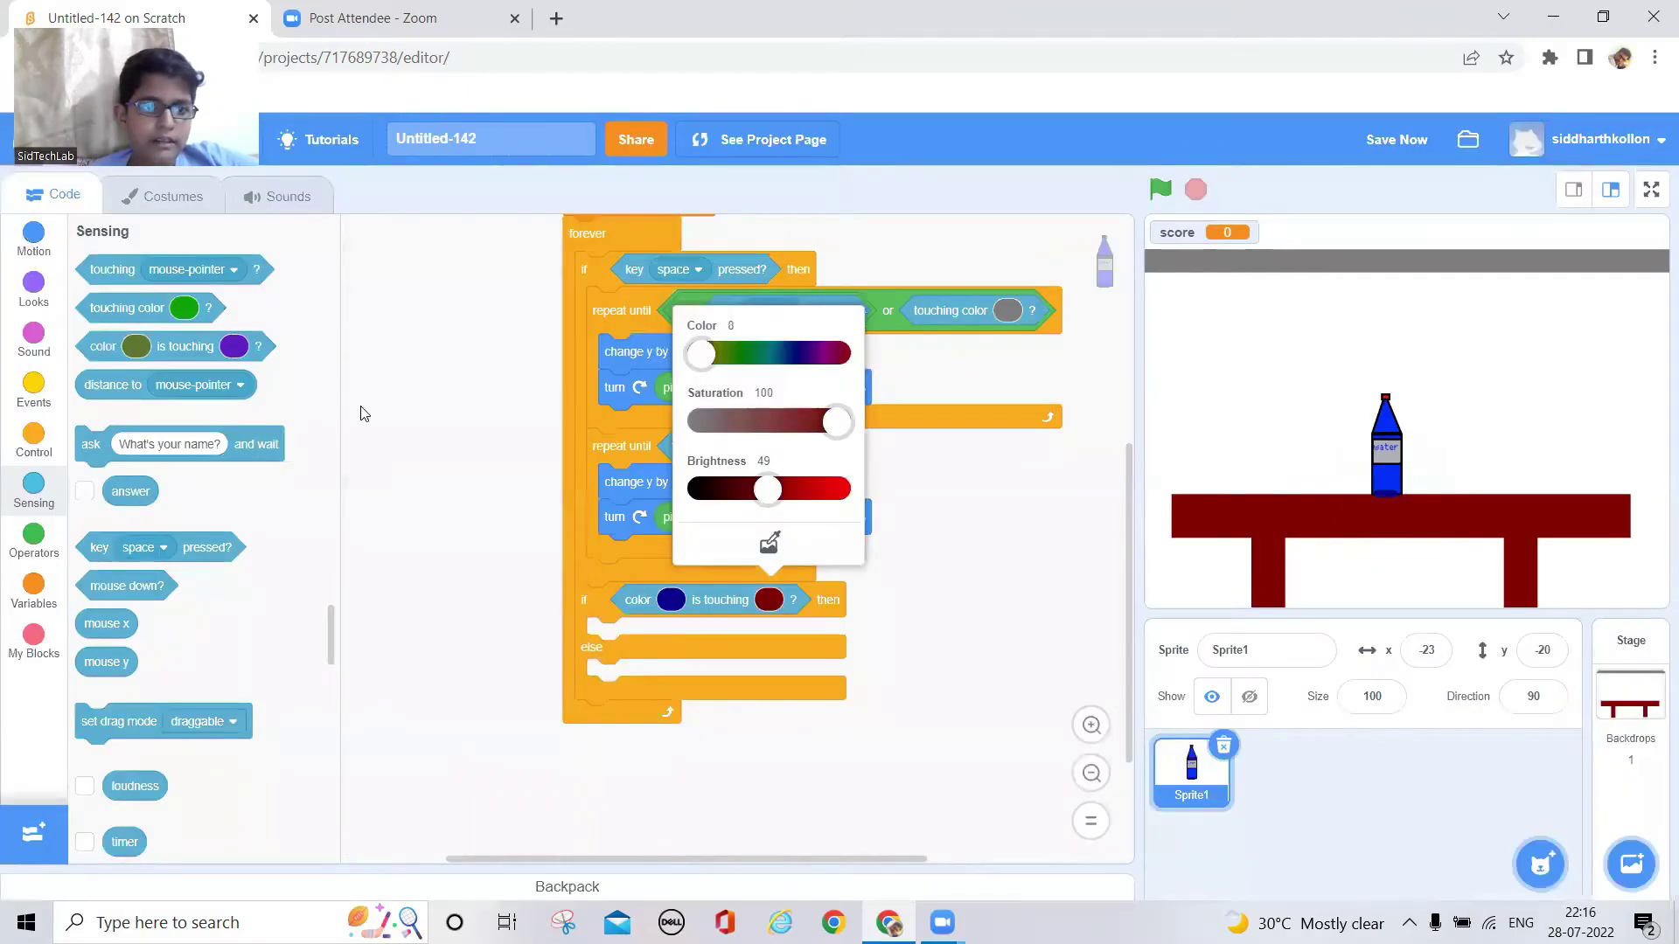
{"action": "left_click", "coordinate": [440, 453]}
Duplicate the 'point in direction 90' and 'go to x:-23 y:-20' blocks from the start script
{"action": "left_click_drag", "start_coordinate": [452, 525], "coordinate": [487, 799]}
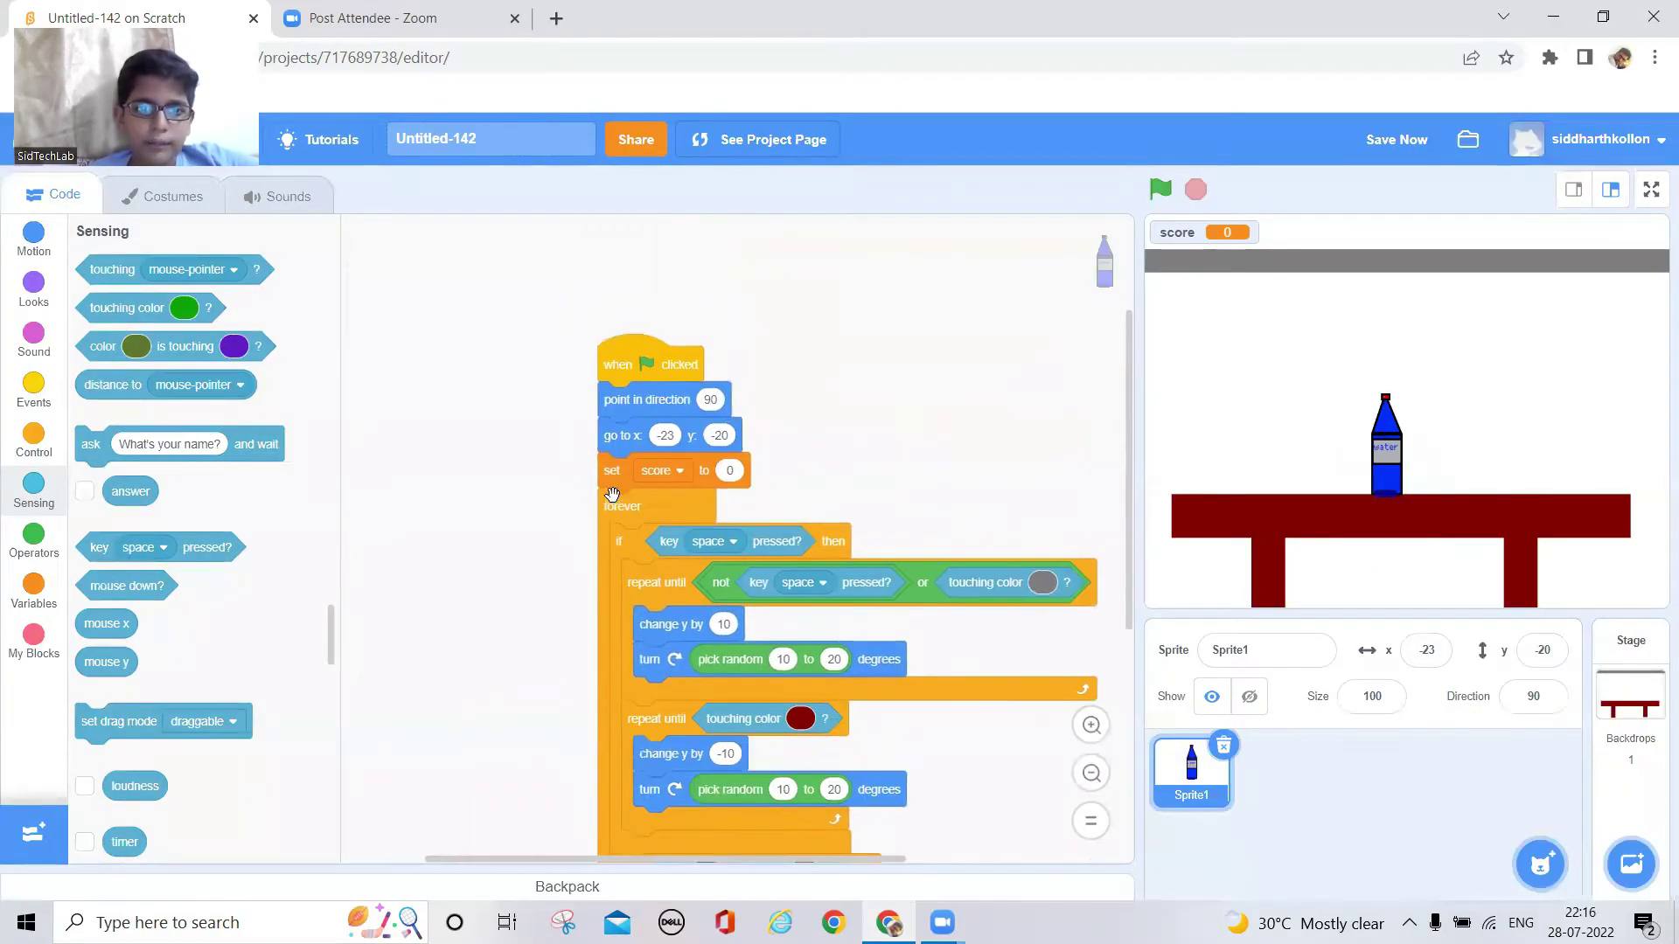
{"action": "left_click_drag", "start_coordinate": [692, 485], "coordinate": [845, 501]}
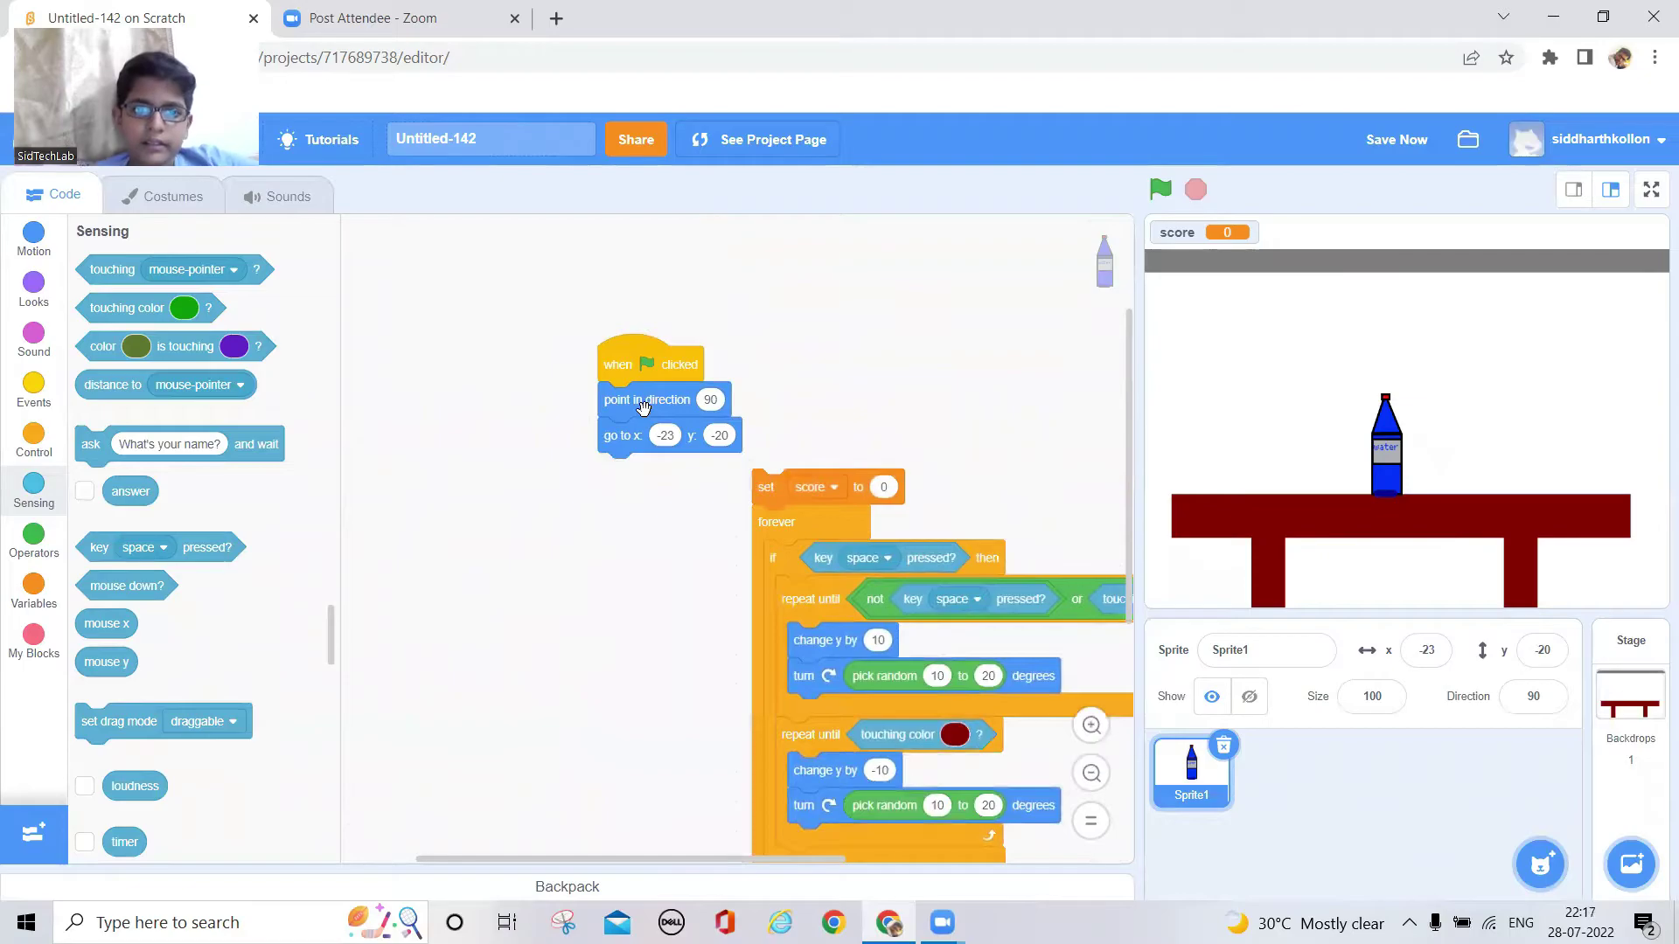
{"action": "right_click", "coordinate": [645, 419]}
{"action": "left_click", "coordinate": [704, 429]}
{"action": "left_click", "coordinate": [439, 591]}
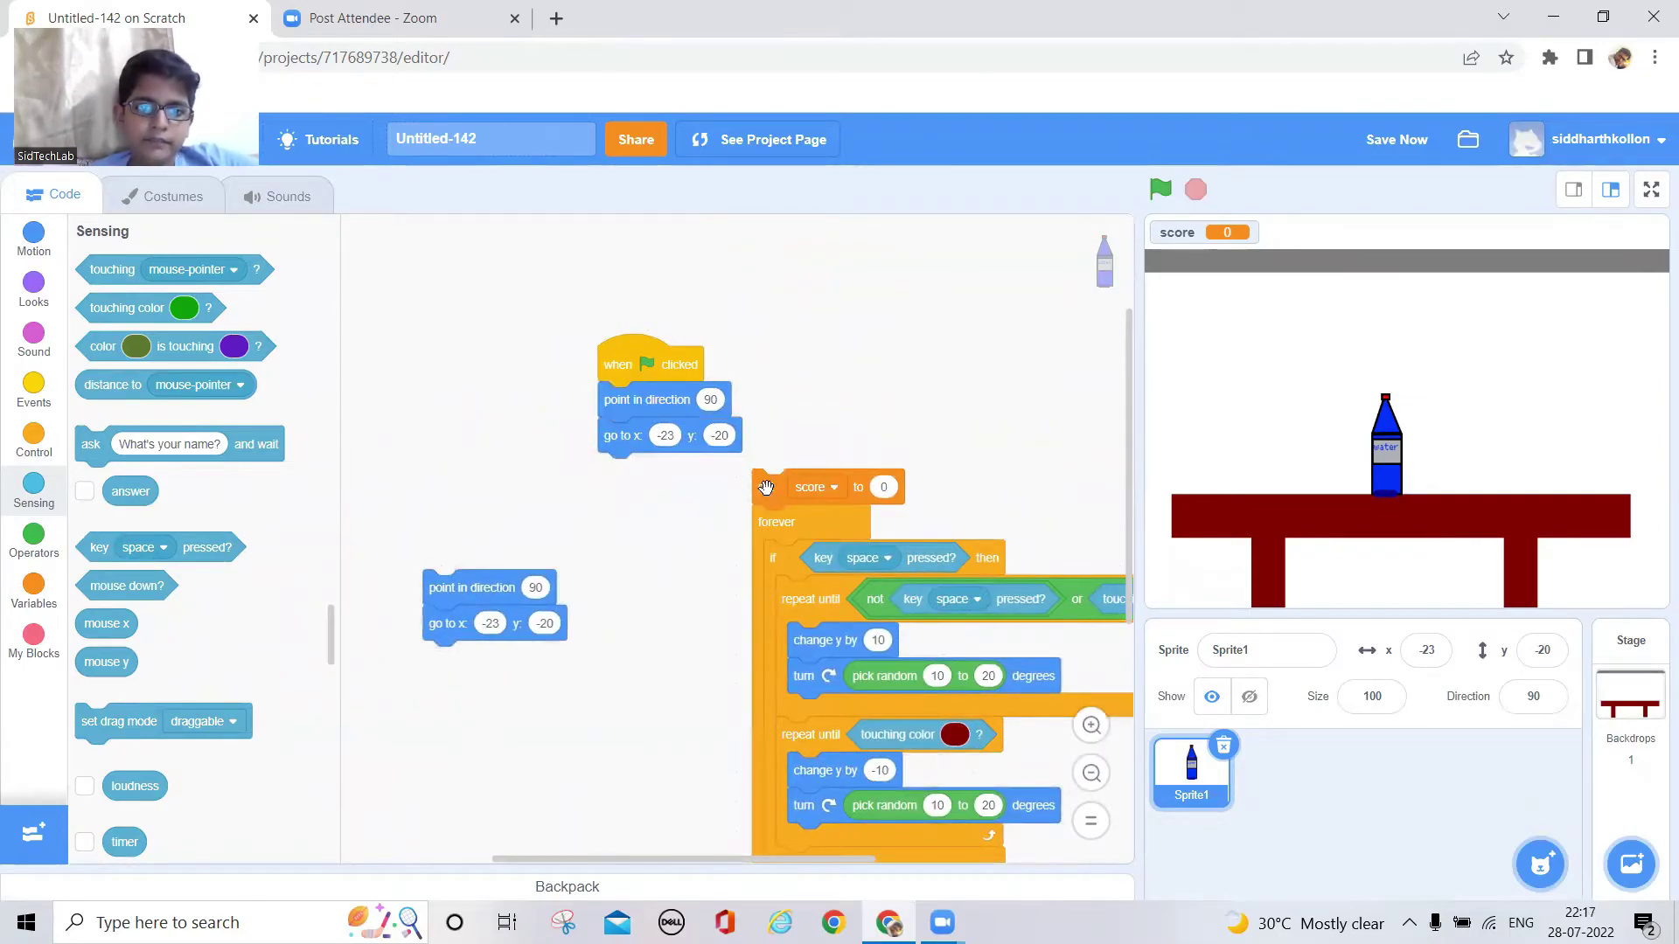
{"action": "left_click_drag", "start_coordinate": [759, 486], "coordinate": [604, 479]}
{"action": "scroll", "coordinate": [524, 337], "scroll_direction": "down", "scroll_amount": 2}
{"action": "scroll", "coordinate": [558, 232], "scroll_direction": "down", "scroll_amount": 1}
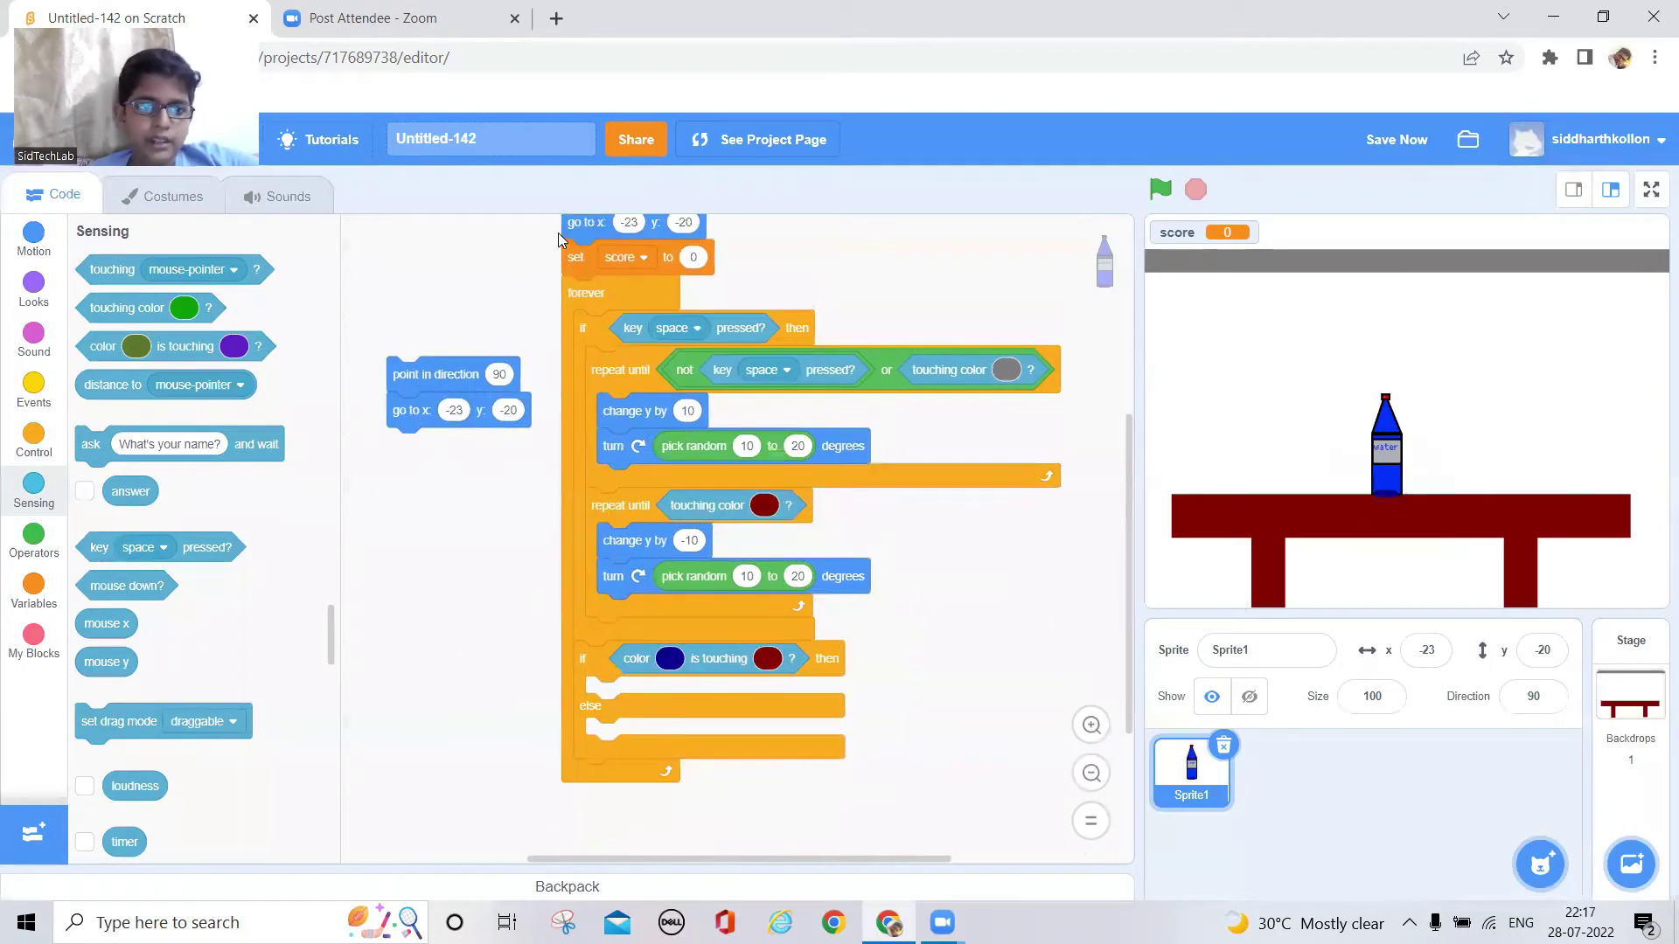
{"action": "scroll", "coordinate": [557, 451], "scroll_direction": "down", "scroll_amount": 1}
Put the copied reset blocks in the if branch, add 'change score by 1', and test-run
{"action": "left_click_drag", "start_coordinate": [446, 318], "coordinate": [650, 639]}
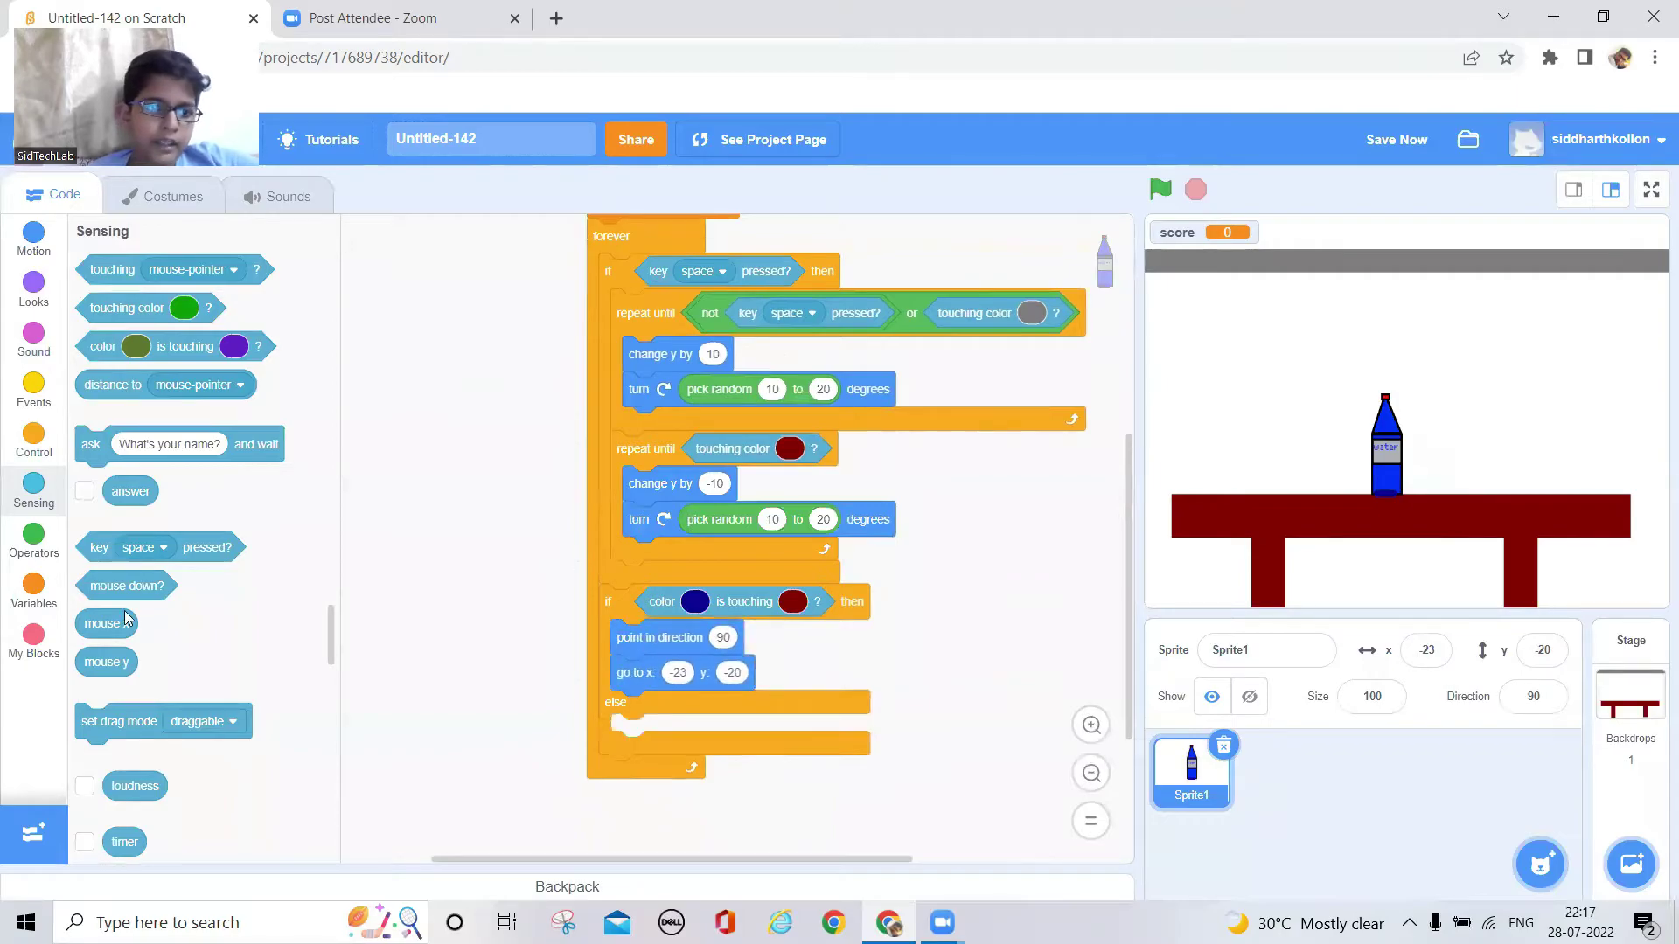
{"action": "left_click", "coordinate": [35, 638]}
{"action": "left_click", "coordinate": [34, 590]}
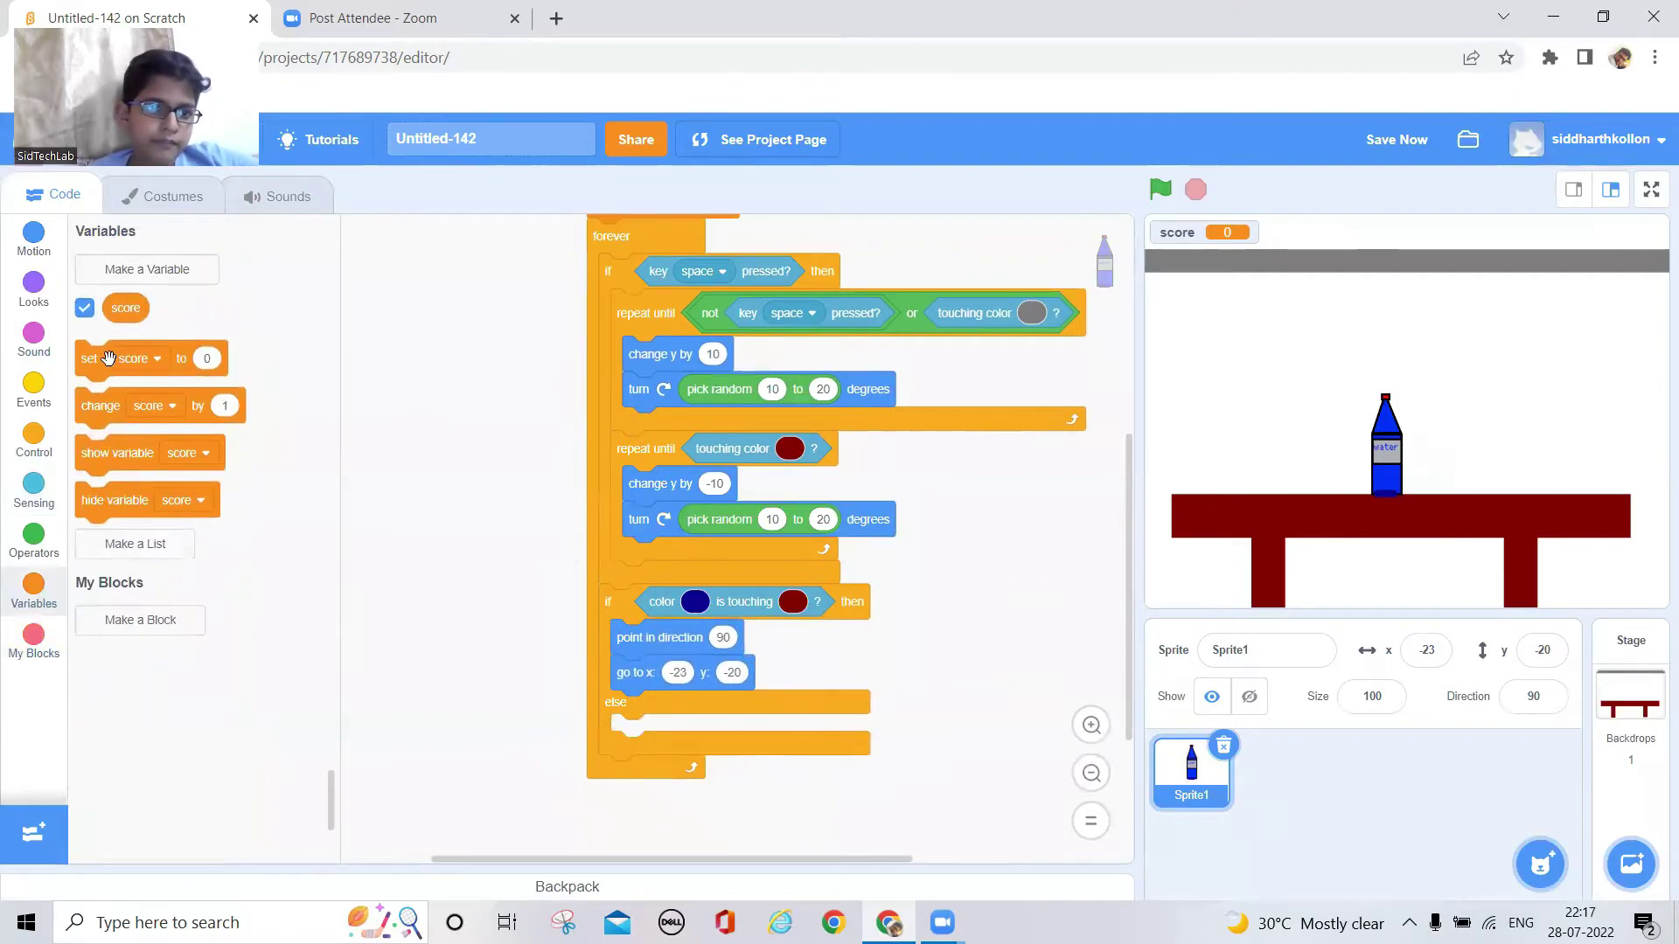
{"action": "mouse_move", "coordinate": [98, 408]}
{"action": "left_mouse_down"}
{"action": "mouse_move", "coordinate": [635, 735]}
{"action": "mouse_move", "coordinate": [611, 709]}
{"action": "left_mouse_up"}
{"action": "left_click", "coordinate": [635, 734]}
{"action": "left_click", "coordinate": [593, 705]}
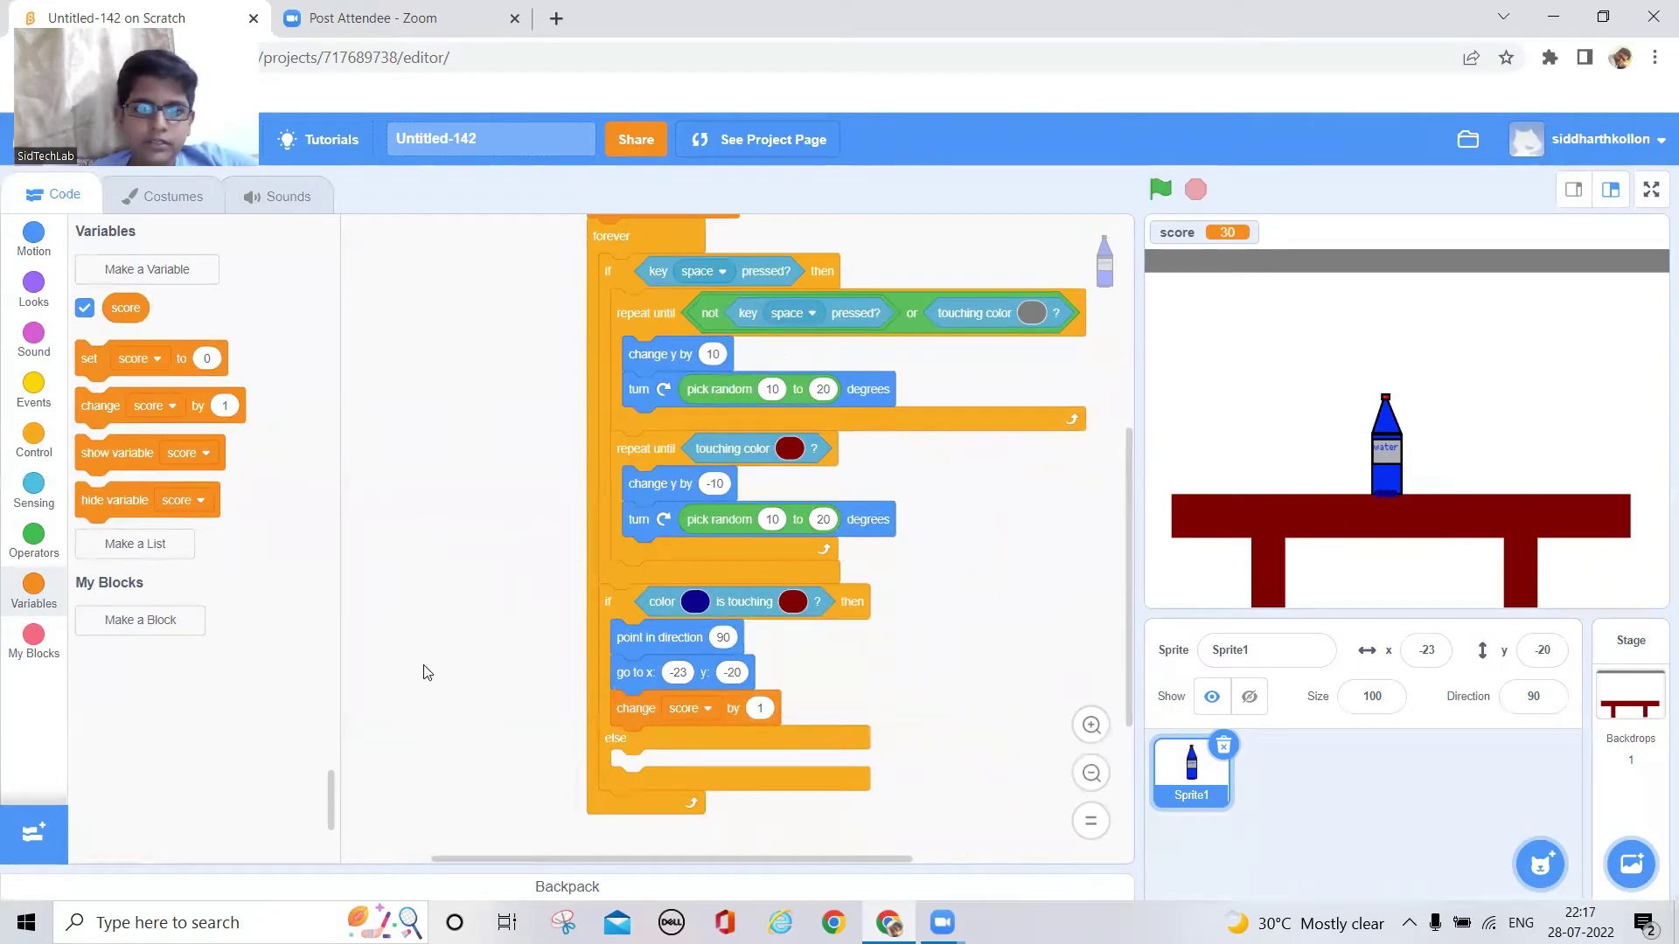
Move the if-else landing check into the forever loop under the repeat-until blocks
{"action": "left_click", "coordinate": [1160, 191]}
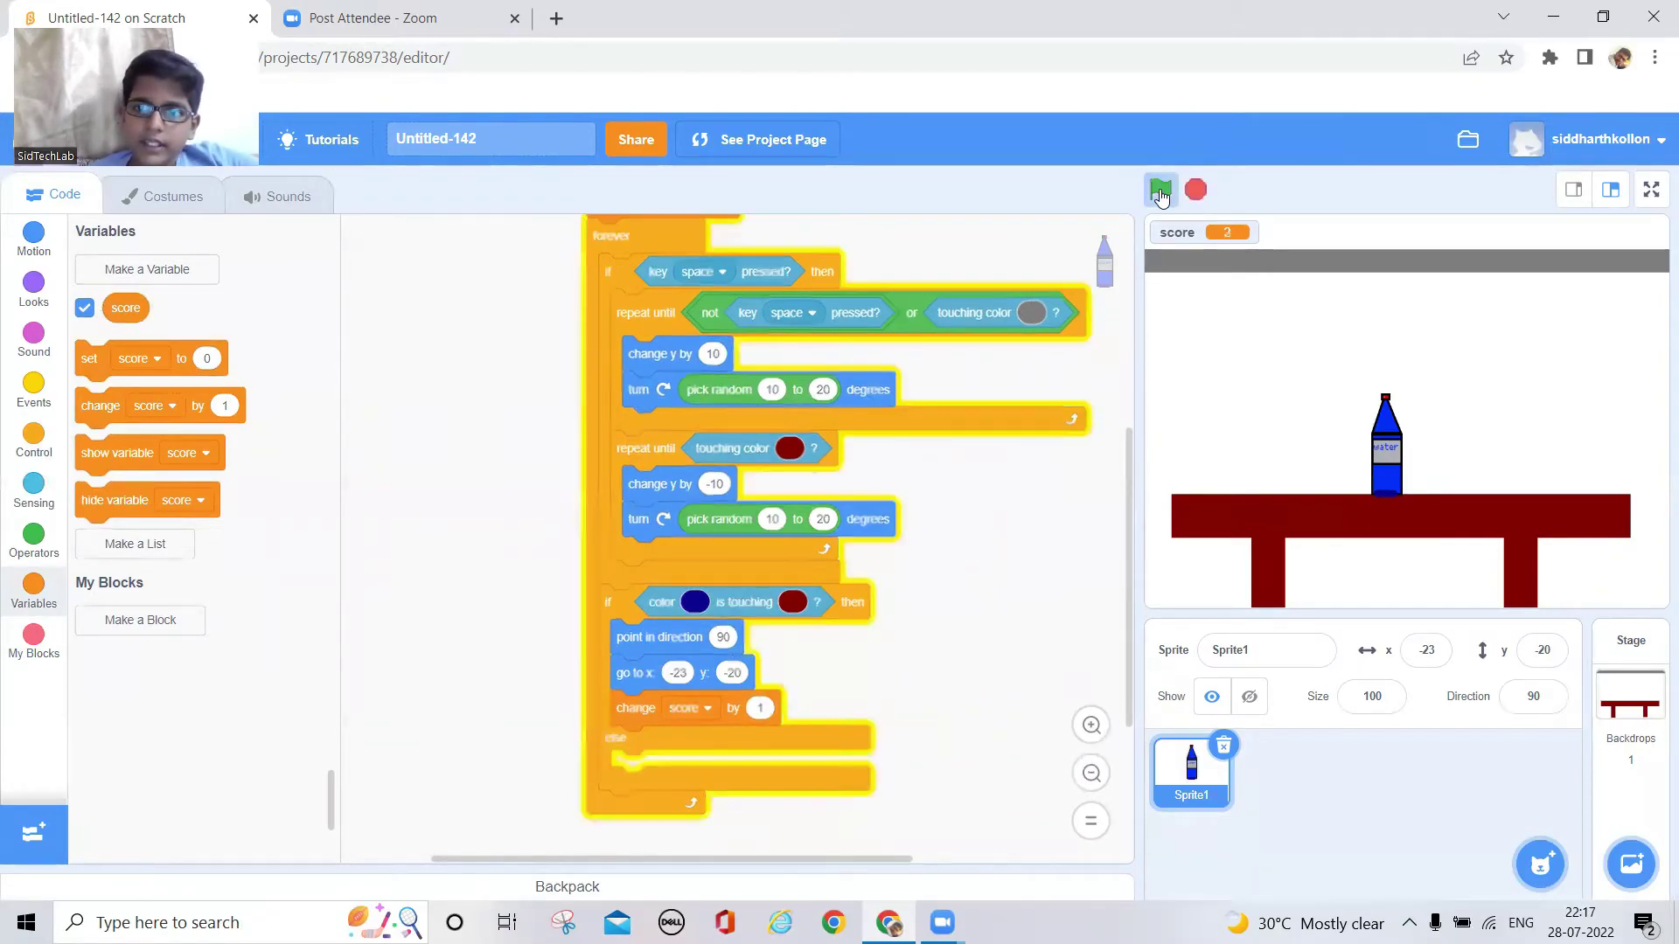
{"action": "left_click", "coordinate": [1196, 190]}
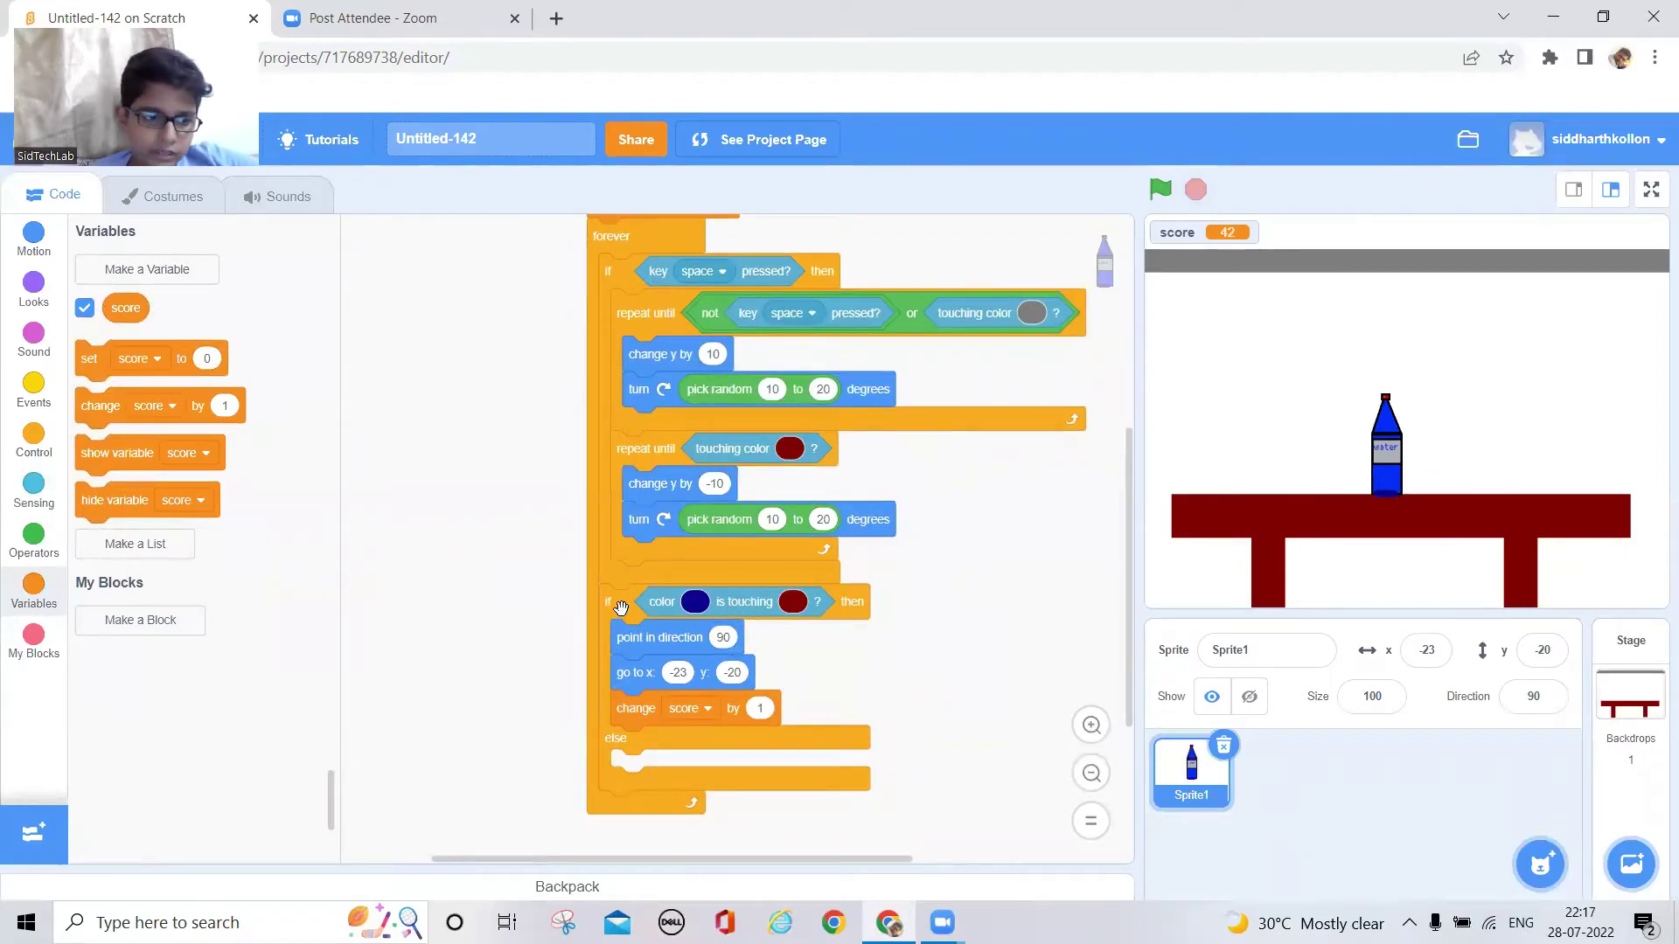
{"action": "left_click_drag", "start_coordinate": [621, 606], "coordinate": [632, 583]}
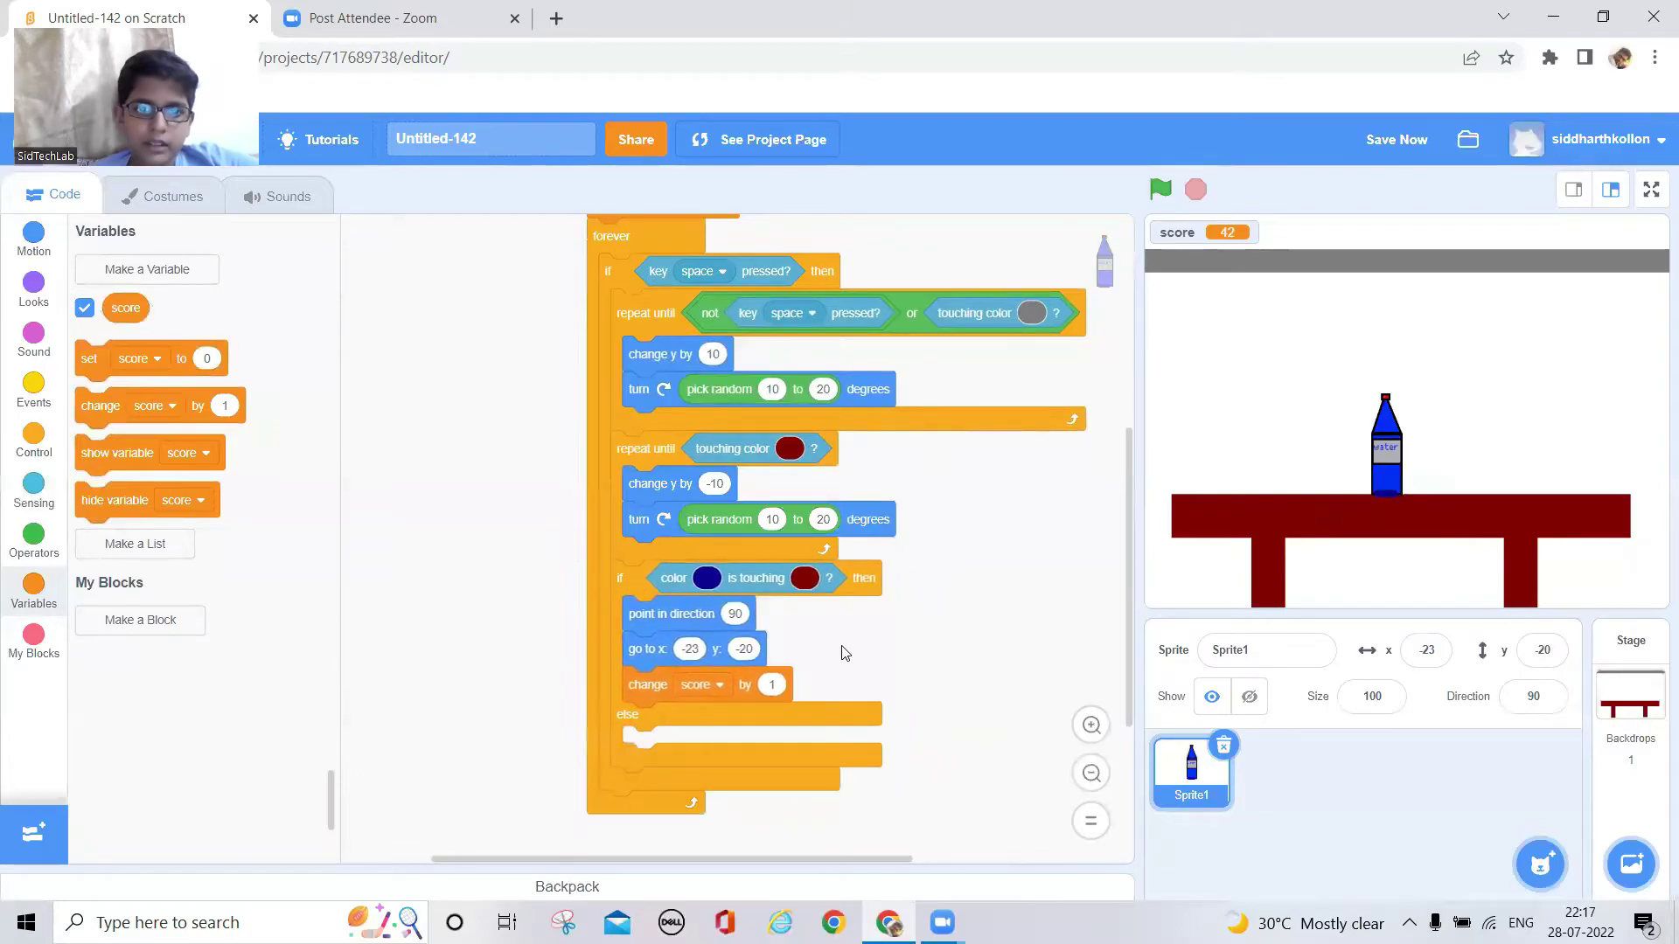
Play the game, flipping the bottle four times with space, then stop it
{"action": "left_click", "coordinate": [1159, 191]}
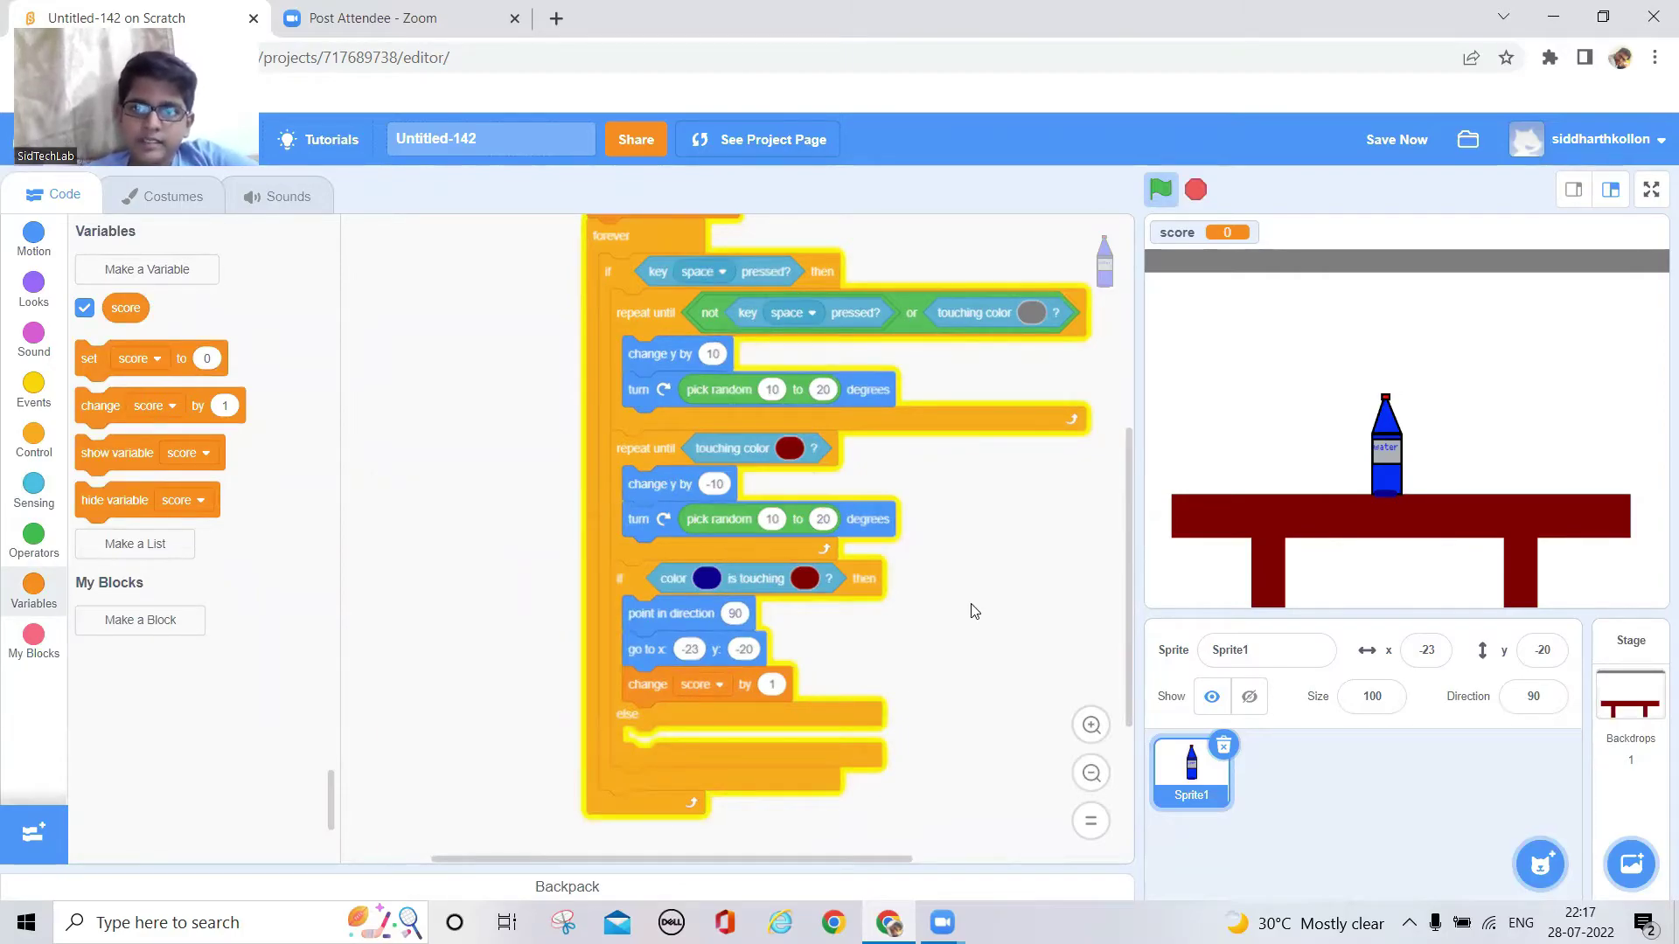
{"action": "key", "text": "space"}
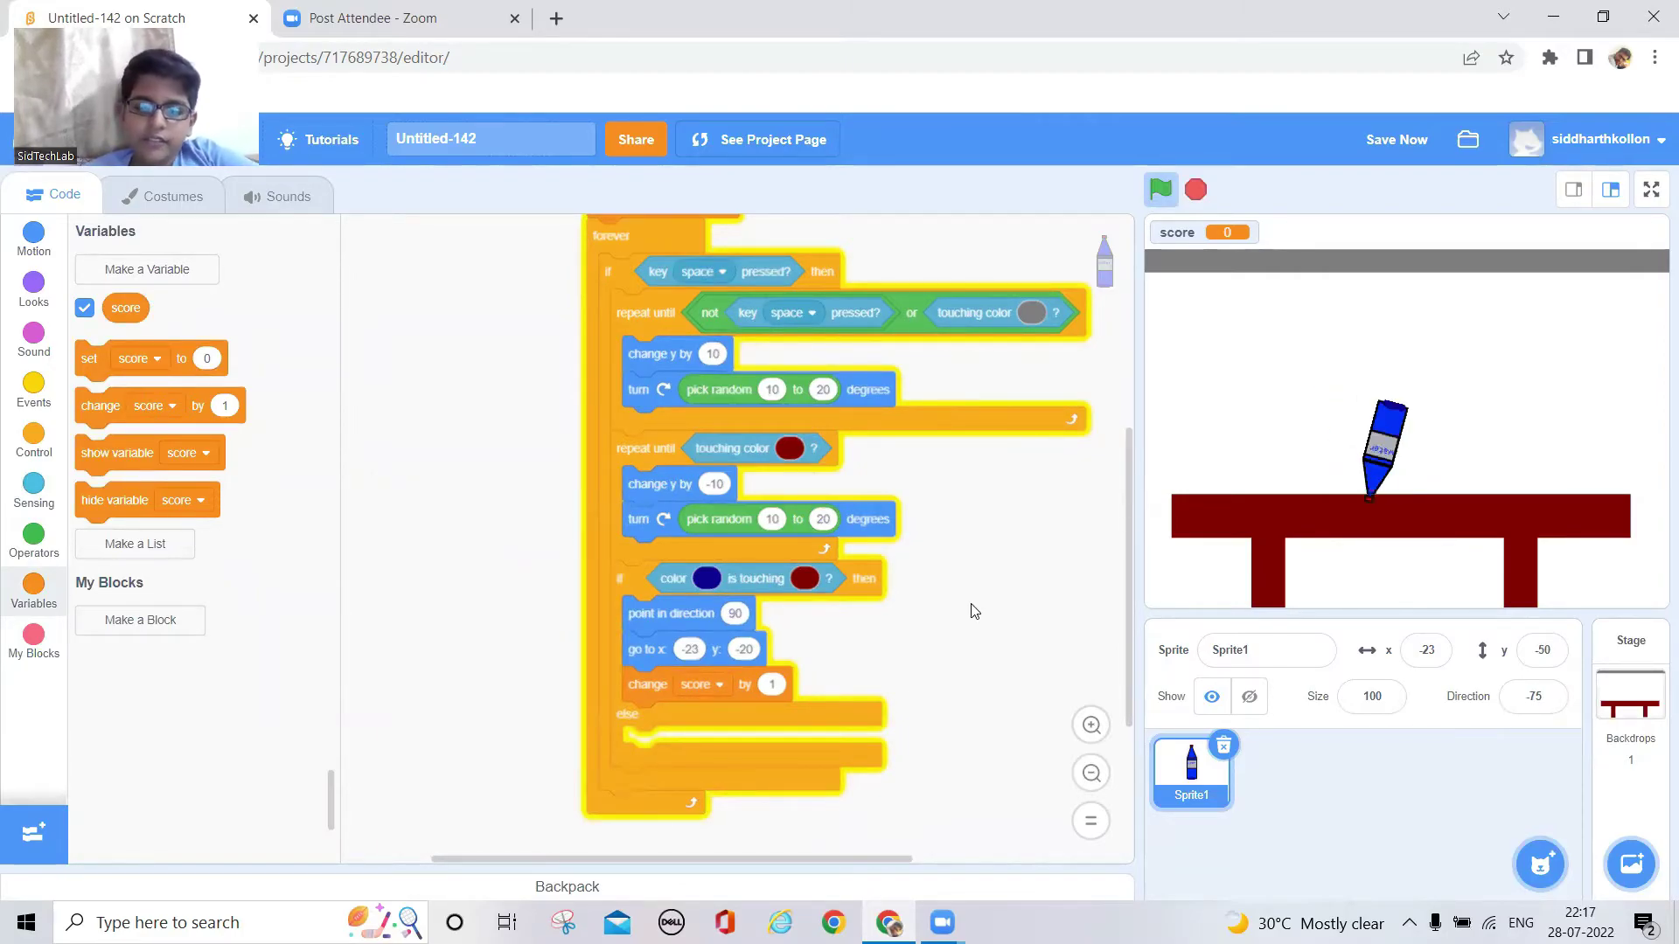
{"action": "key", "text": "space"}
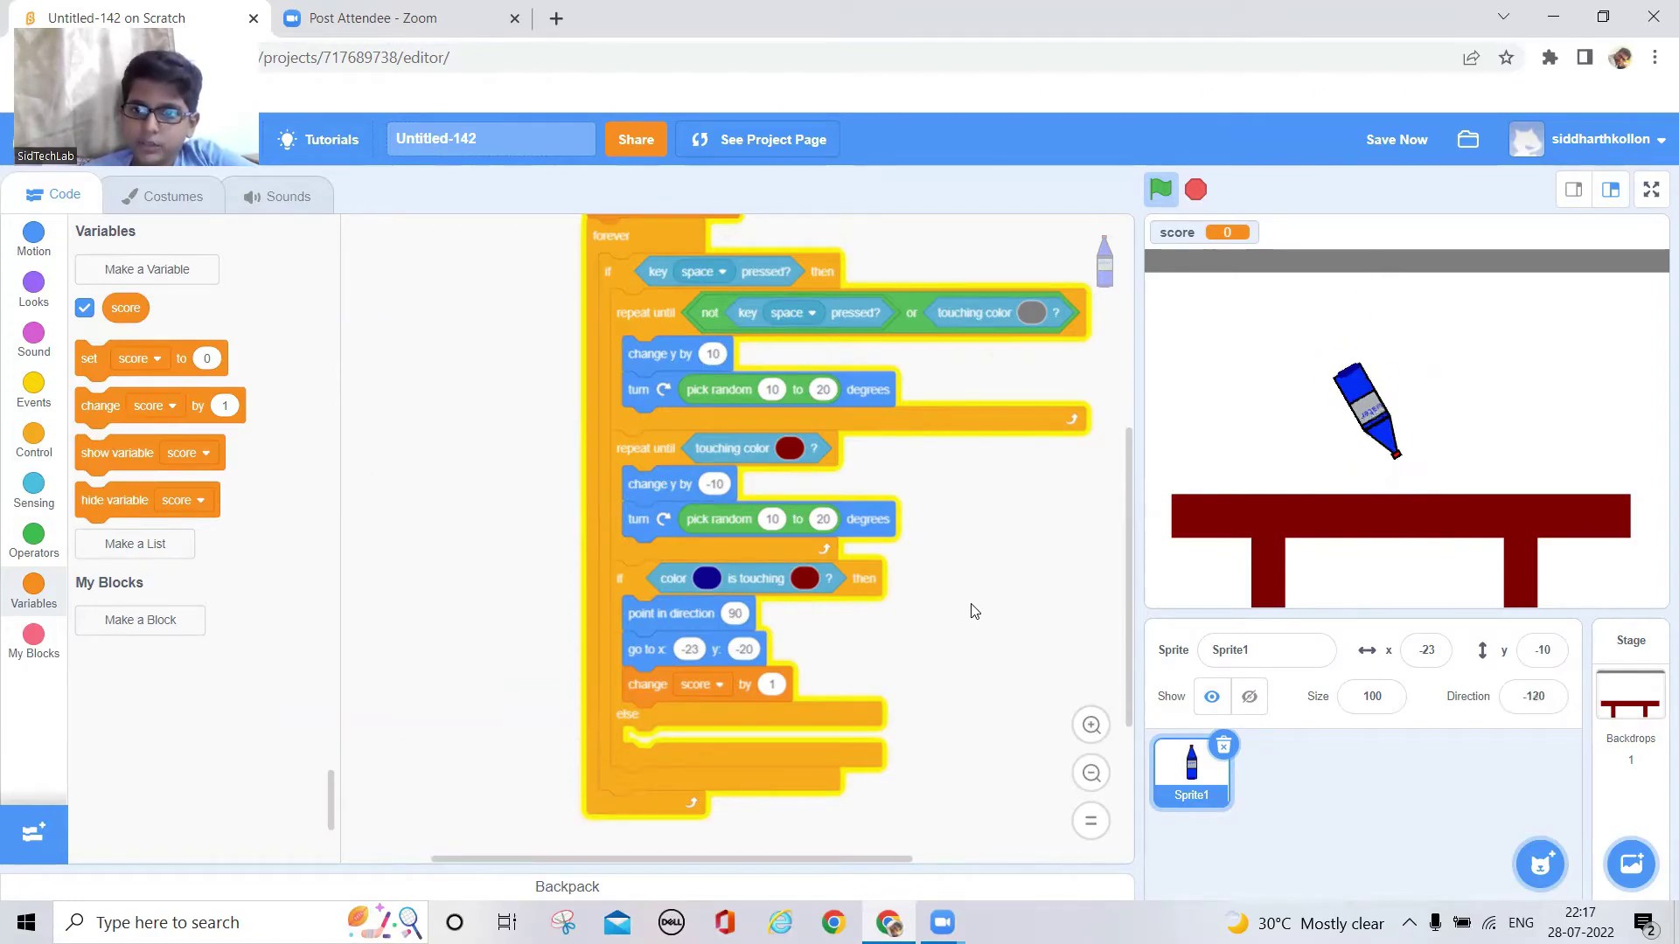
{"action": "key", "text": "space"}
{"action": "key", "text": "space"}
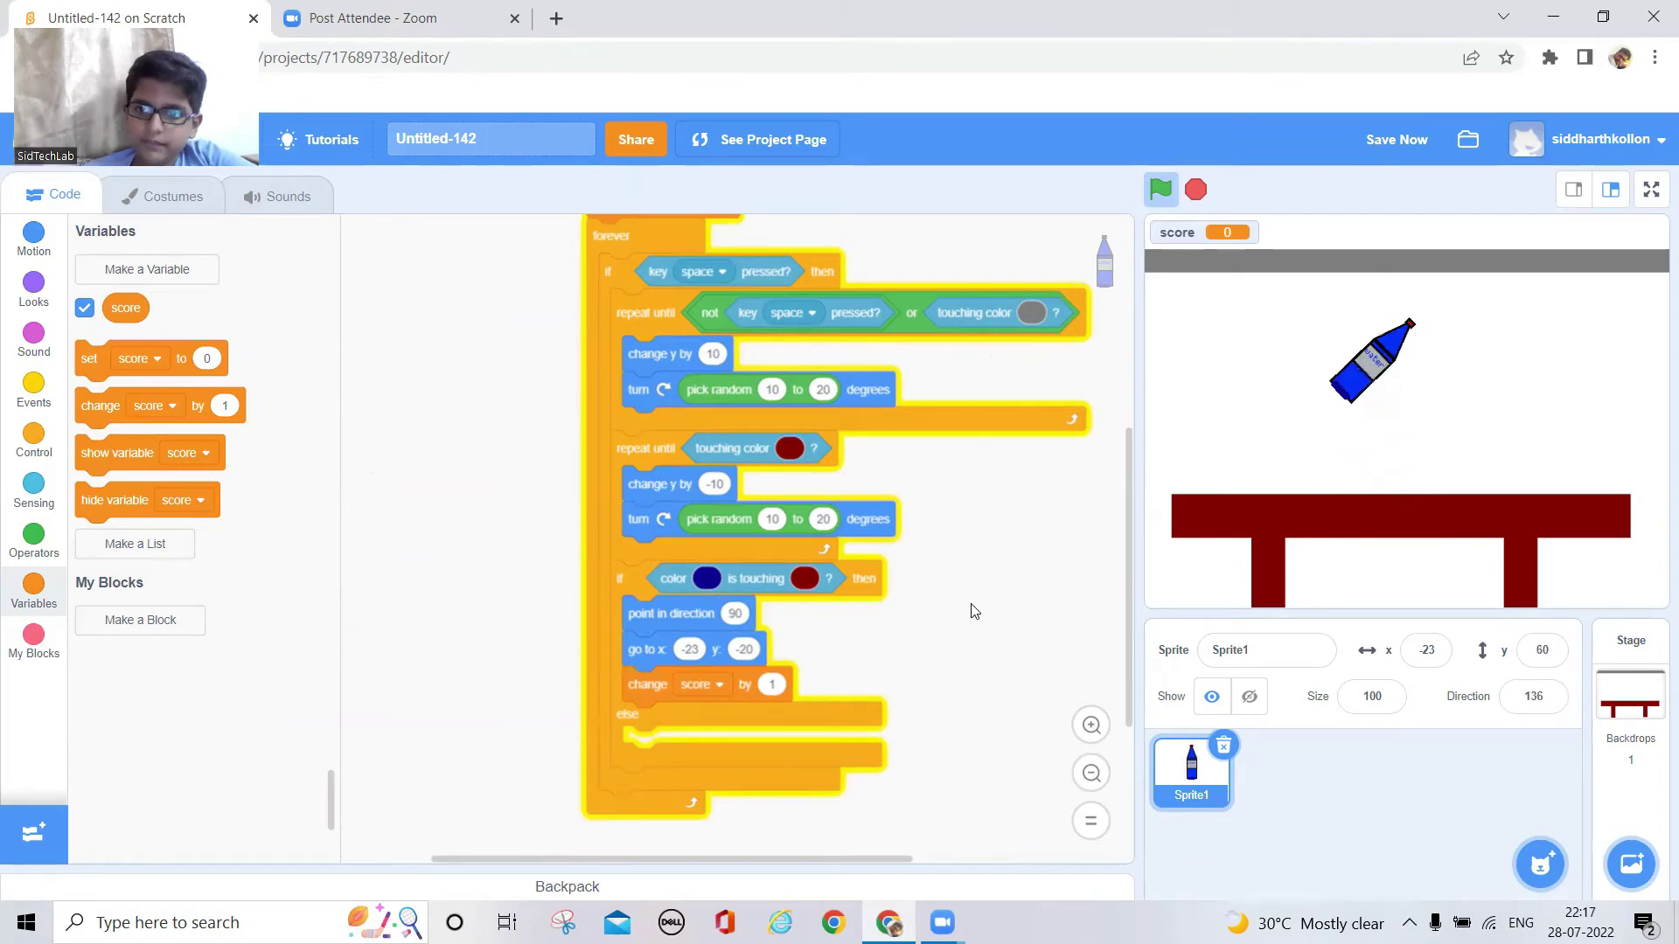
{"action": "key", "text": "space"}
{"action": "key", "text": "space"}
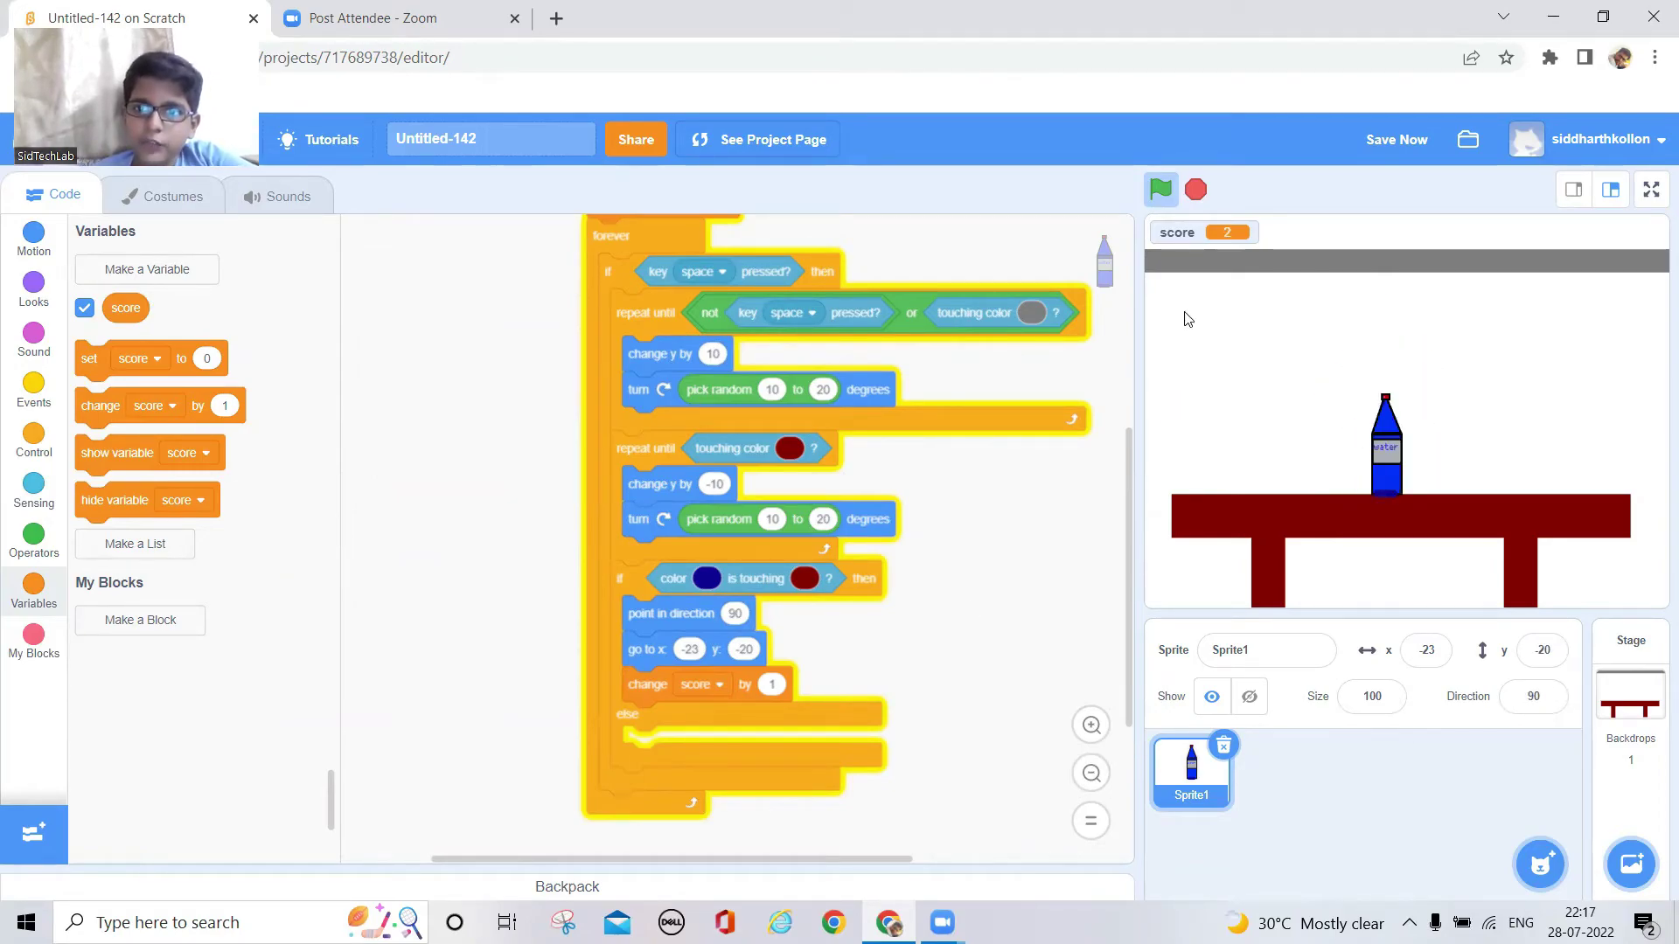
{"action": "left_click", "coordinate": [1196, 192]}
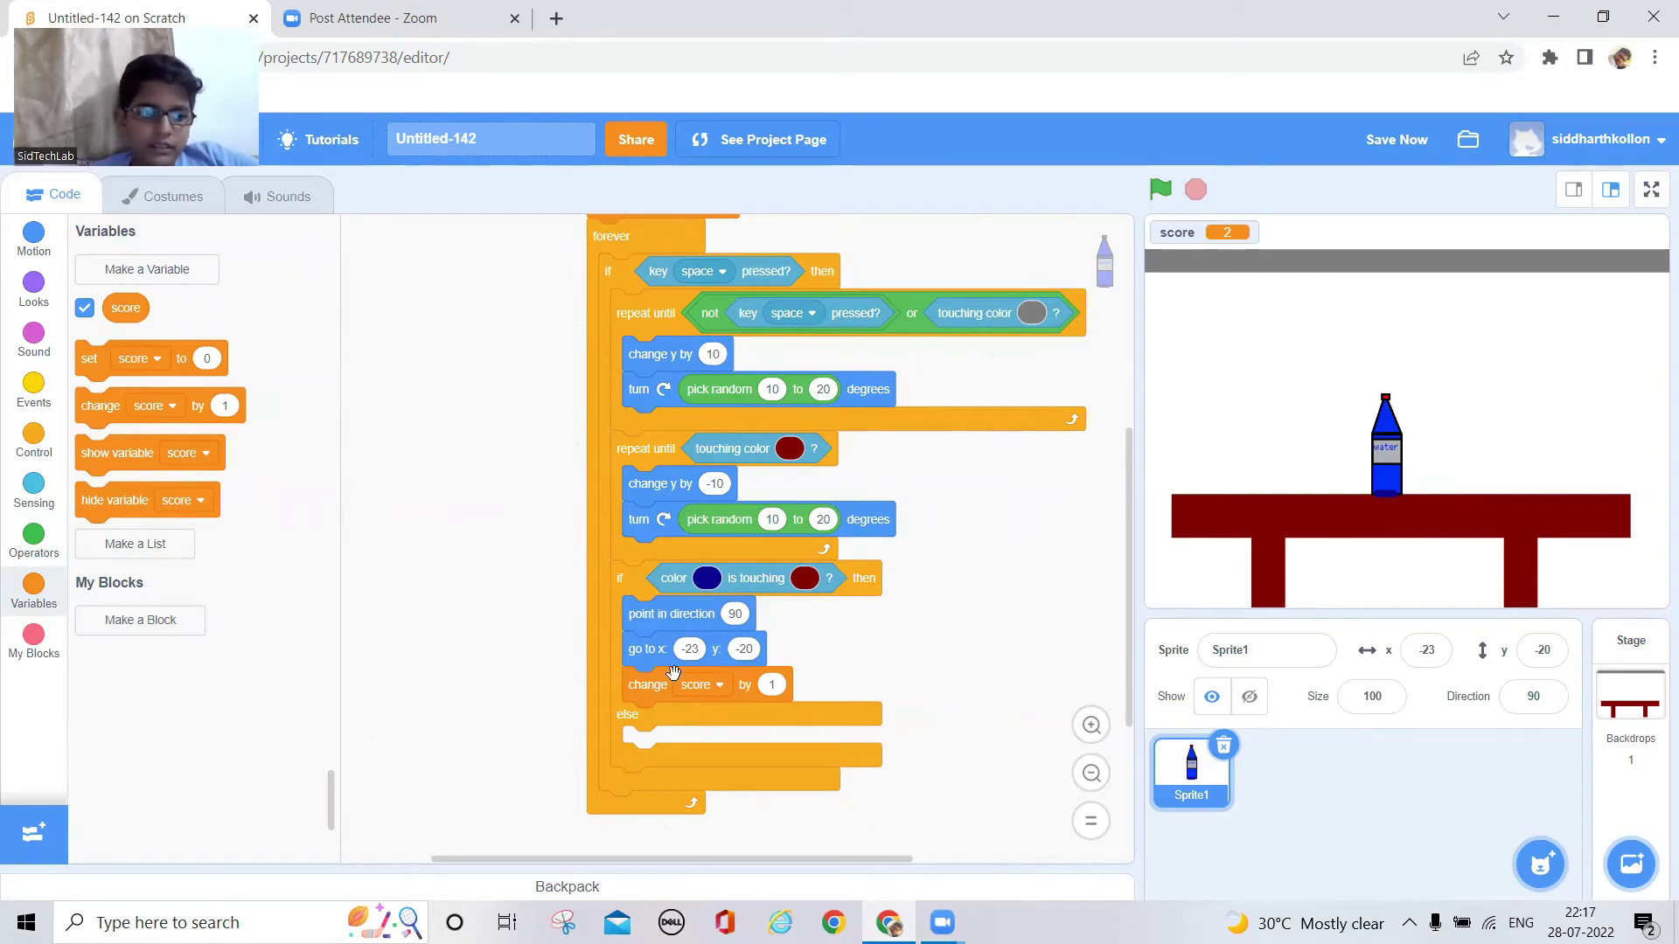
Add a 'point in direction' block set to 180
{"action": "left_click", "coordinate": [1532, 697]}
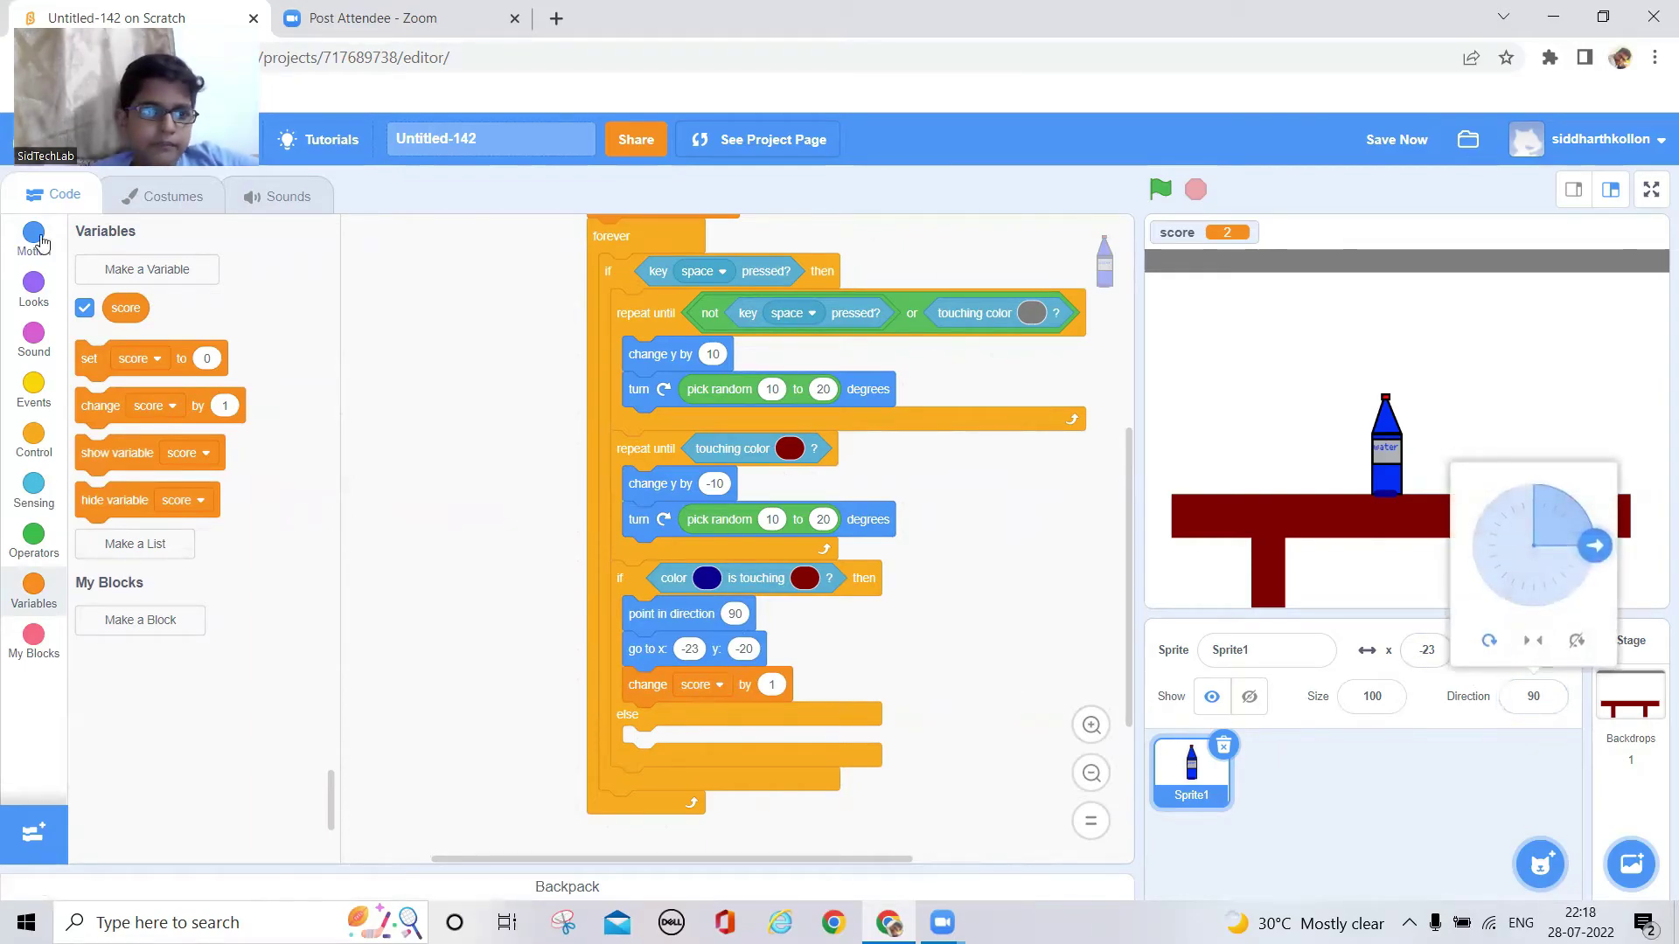
{"action": "scroll", "coordinate": [122, 481], "scroll_direction": "up", "scroll_amount": 15}
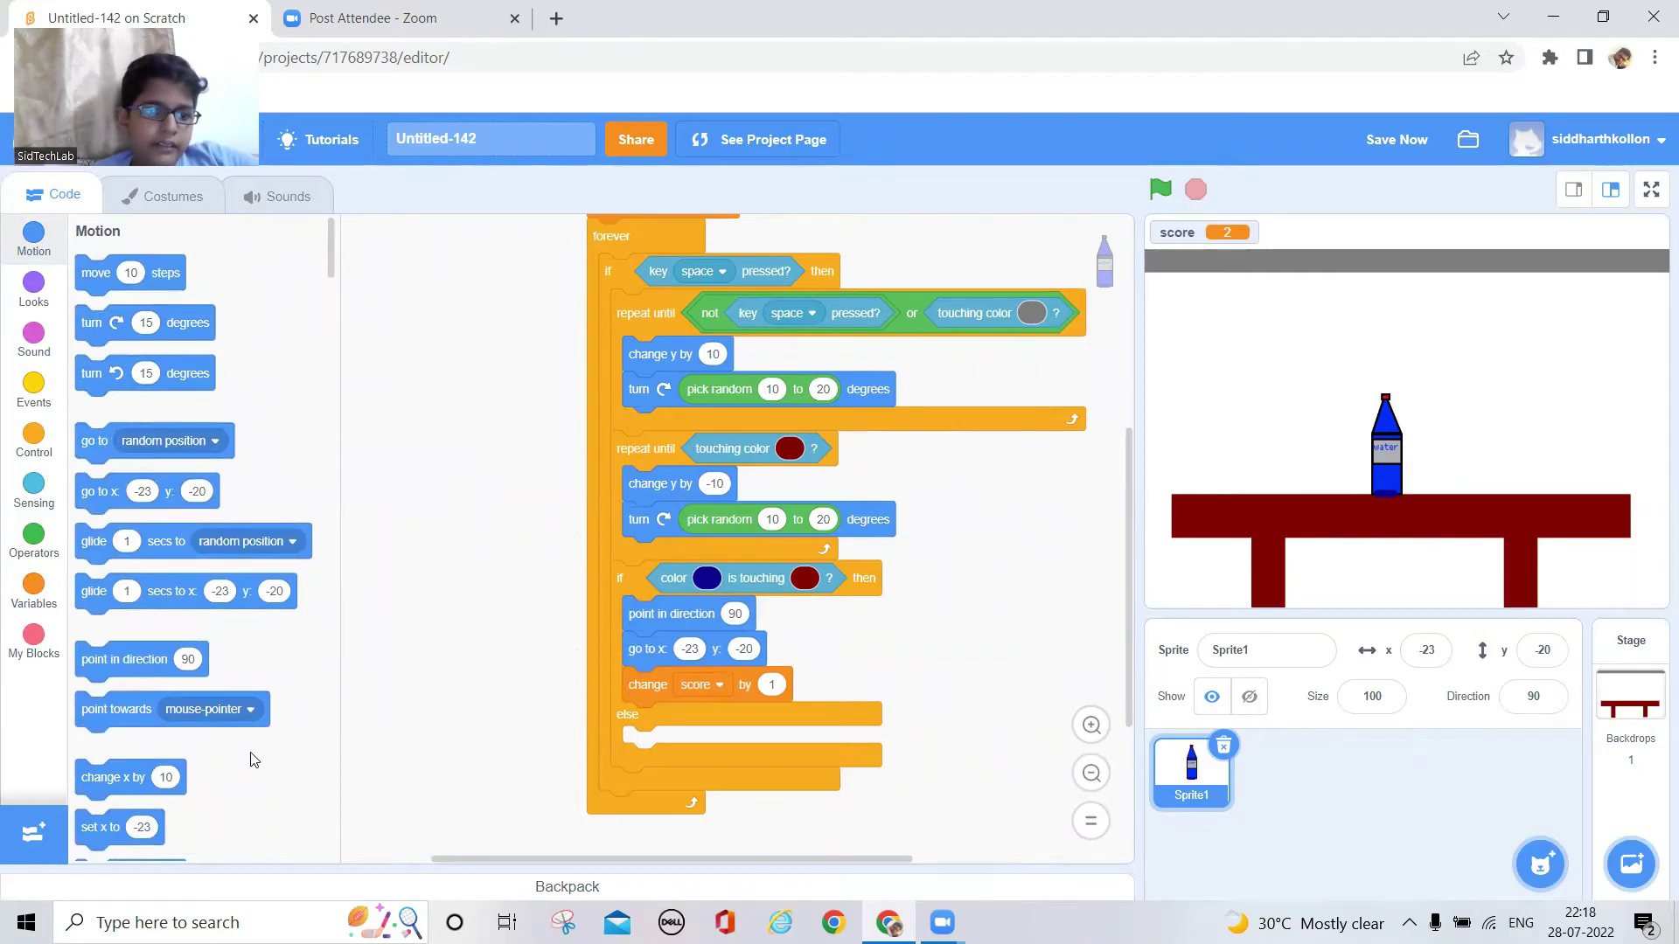
{"action": "scroll", "coordinate": [268, 798], "scroll_direction": "down", "scroll_amount": 1}
{"action": "left_click_drag", "start_coordinate": [114, 647], "coordinate": [955, 652]}
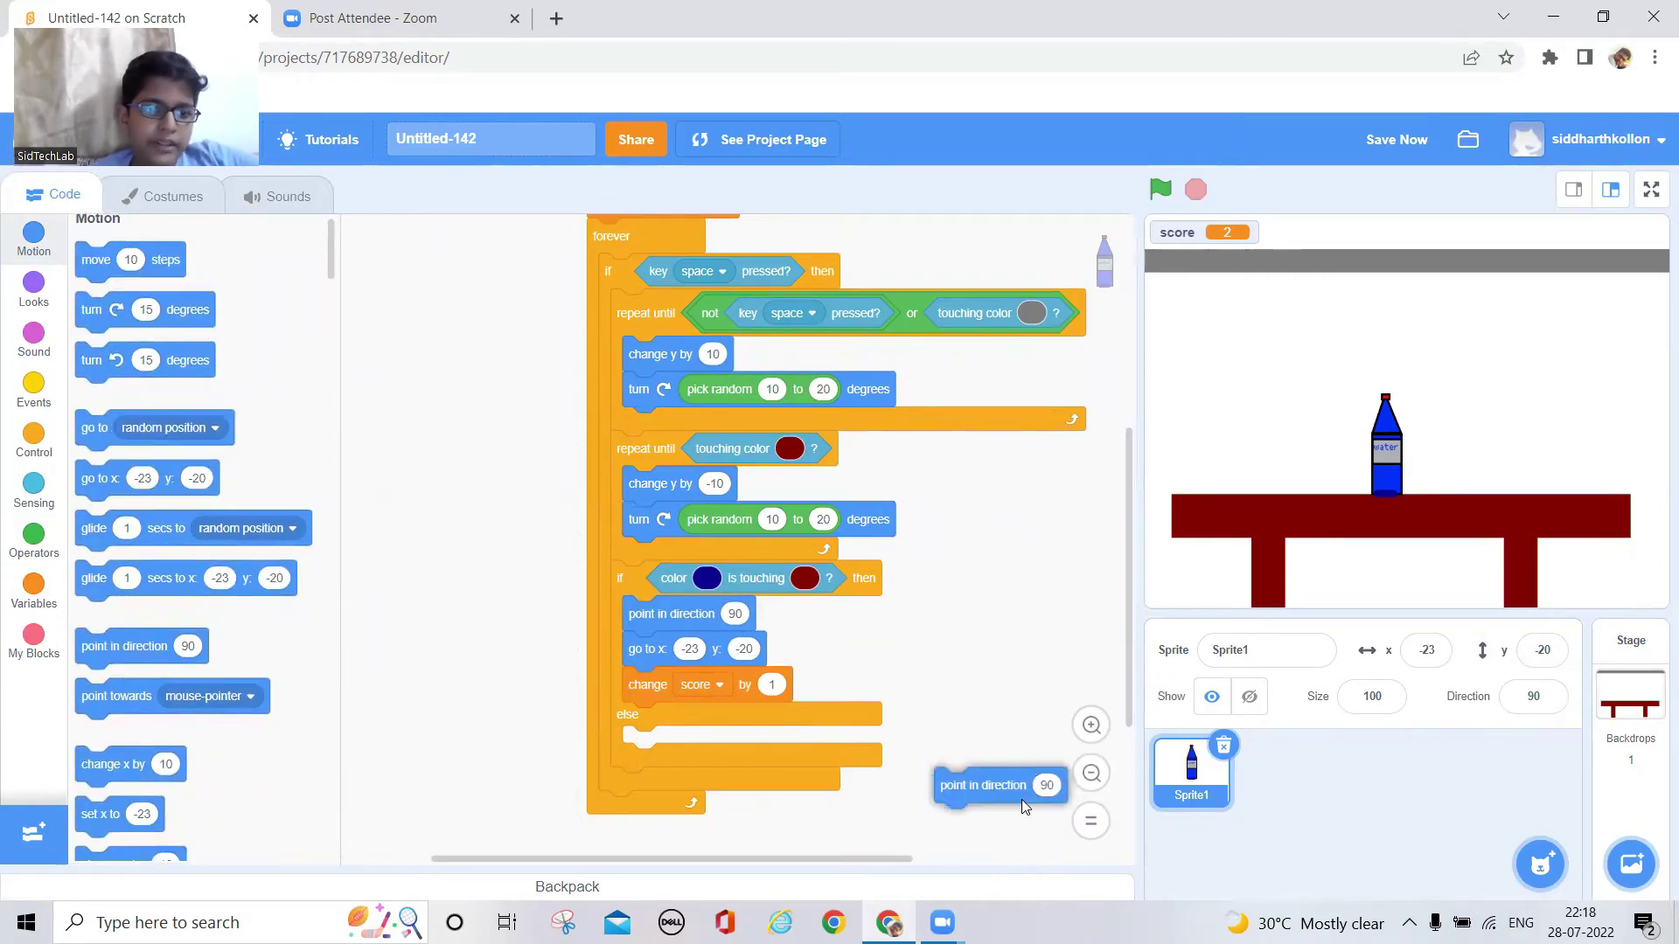
{"action": "left_click", "coordinate": [1014, 635]}
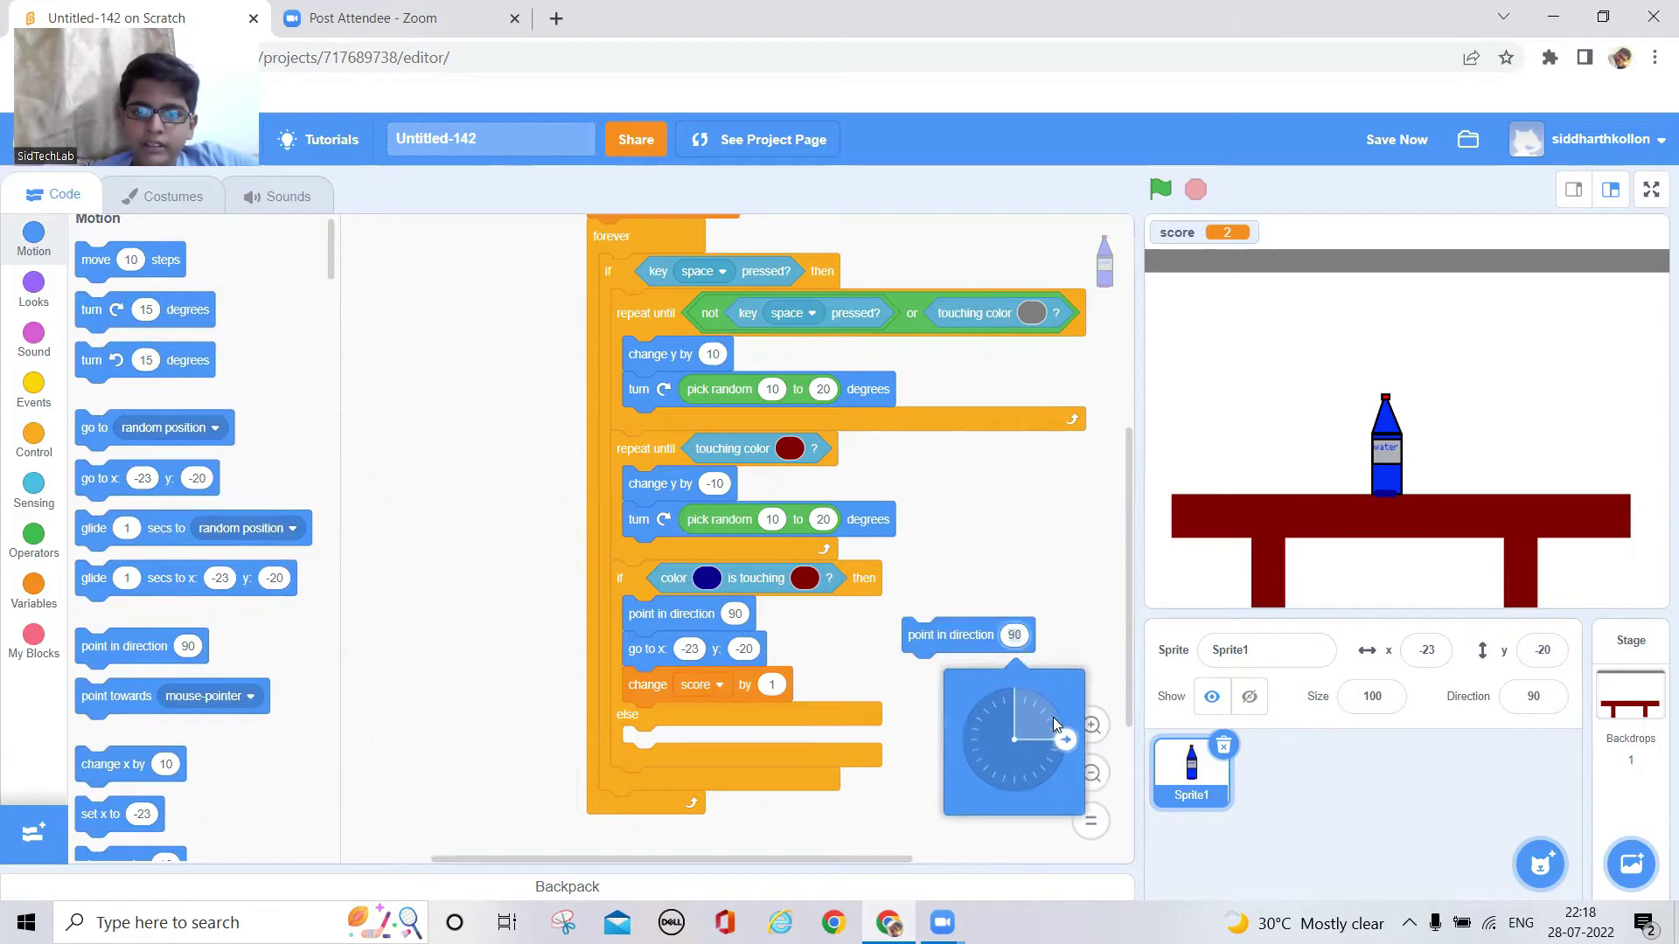
{"action": "left_click_drag", "start_coordinate": [1065, 744], "coordinate": [1018, 829]}
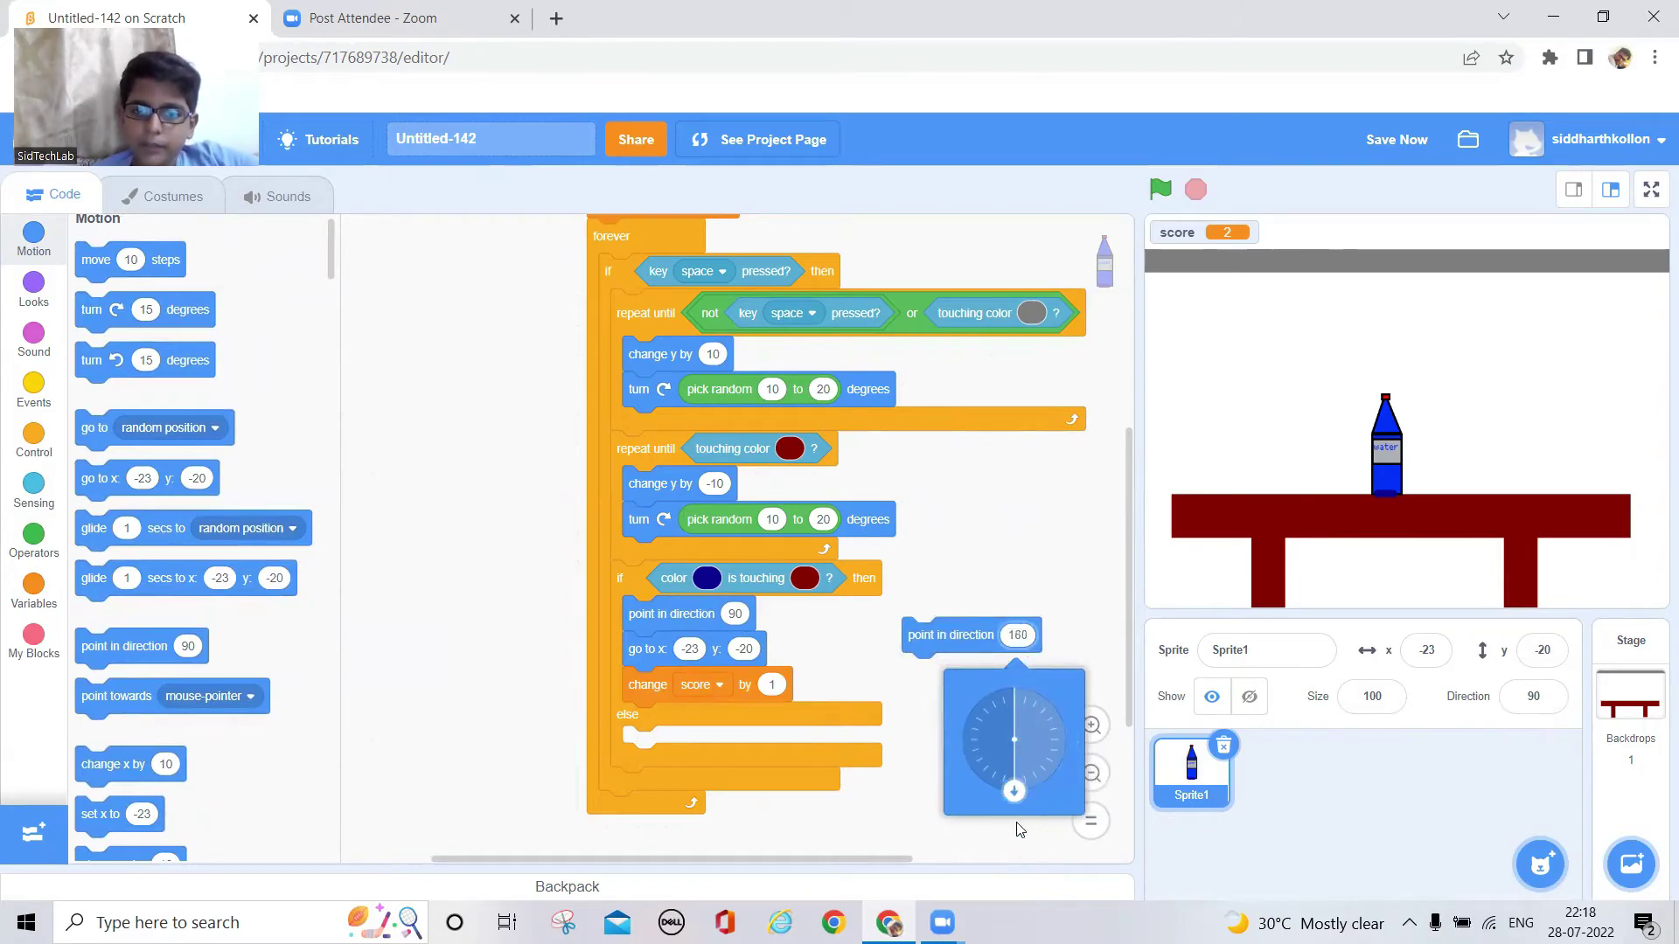
{"action": "left_click", "coordinate": [954, 646]}
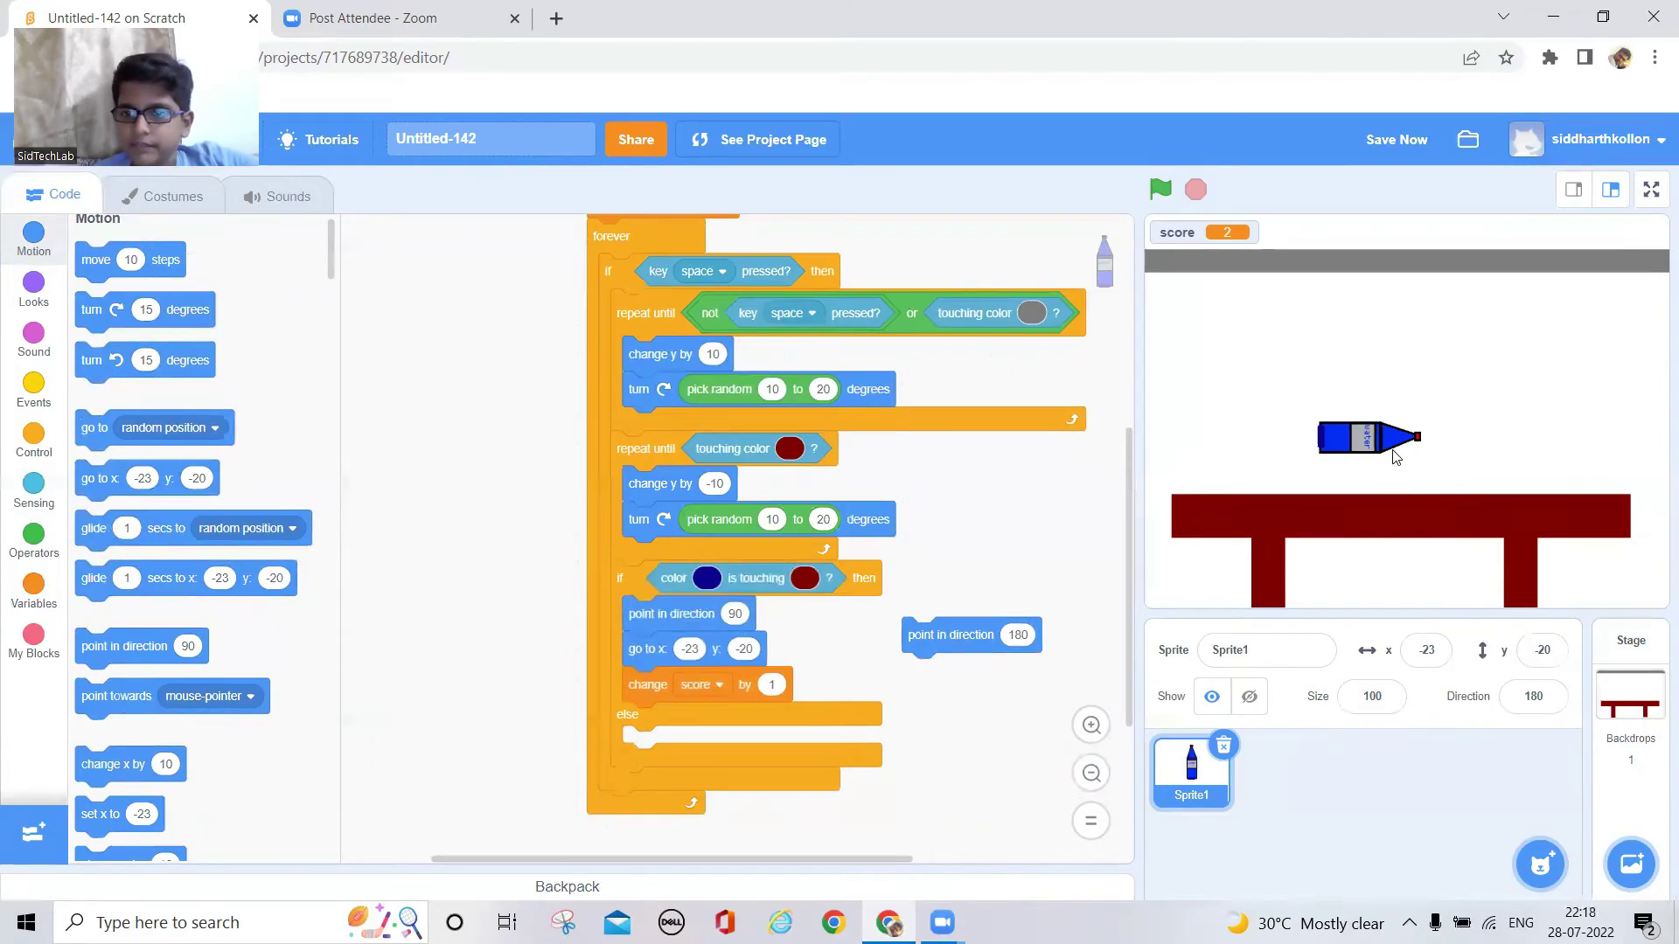
Rest the sideways sprite on the table and add 'go to x:3 y:-60' beneath
{"action": "left_click_drag", "start_coordinate": [1378, 447], "coordinate": [1407, 489]}
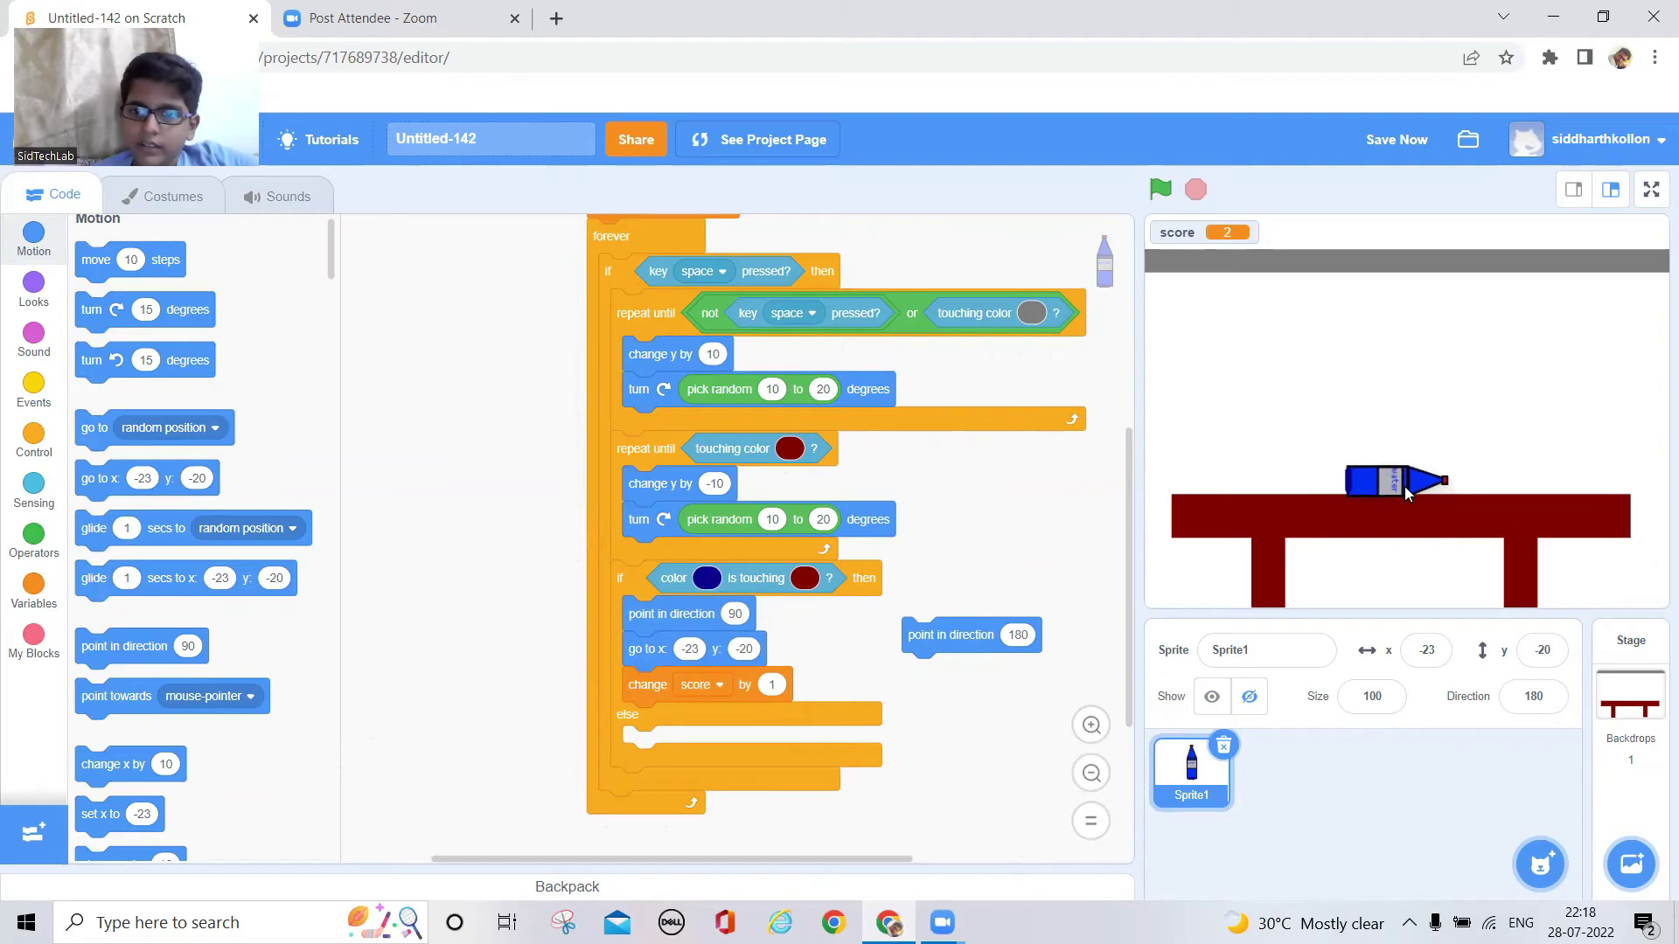
{"action": "left_click_drag", "start_coordinate": [1405, 487], "coordinate": [1405, 485]}
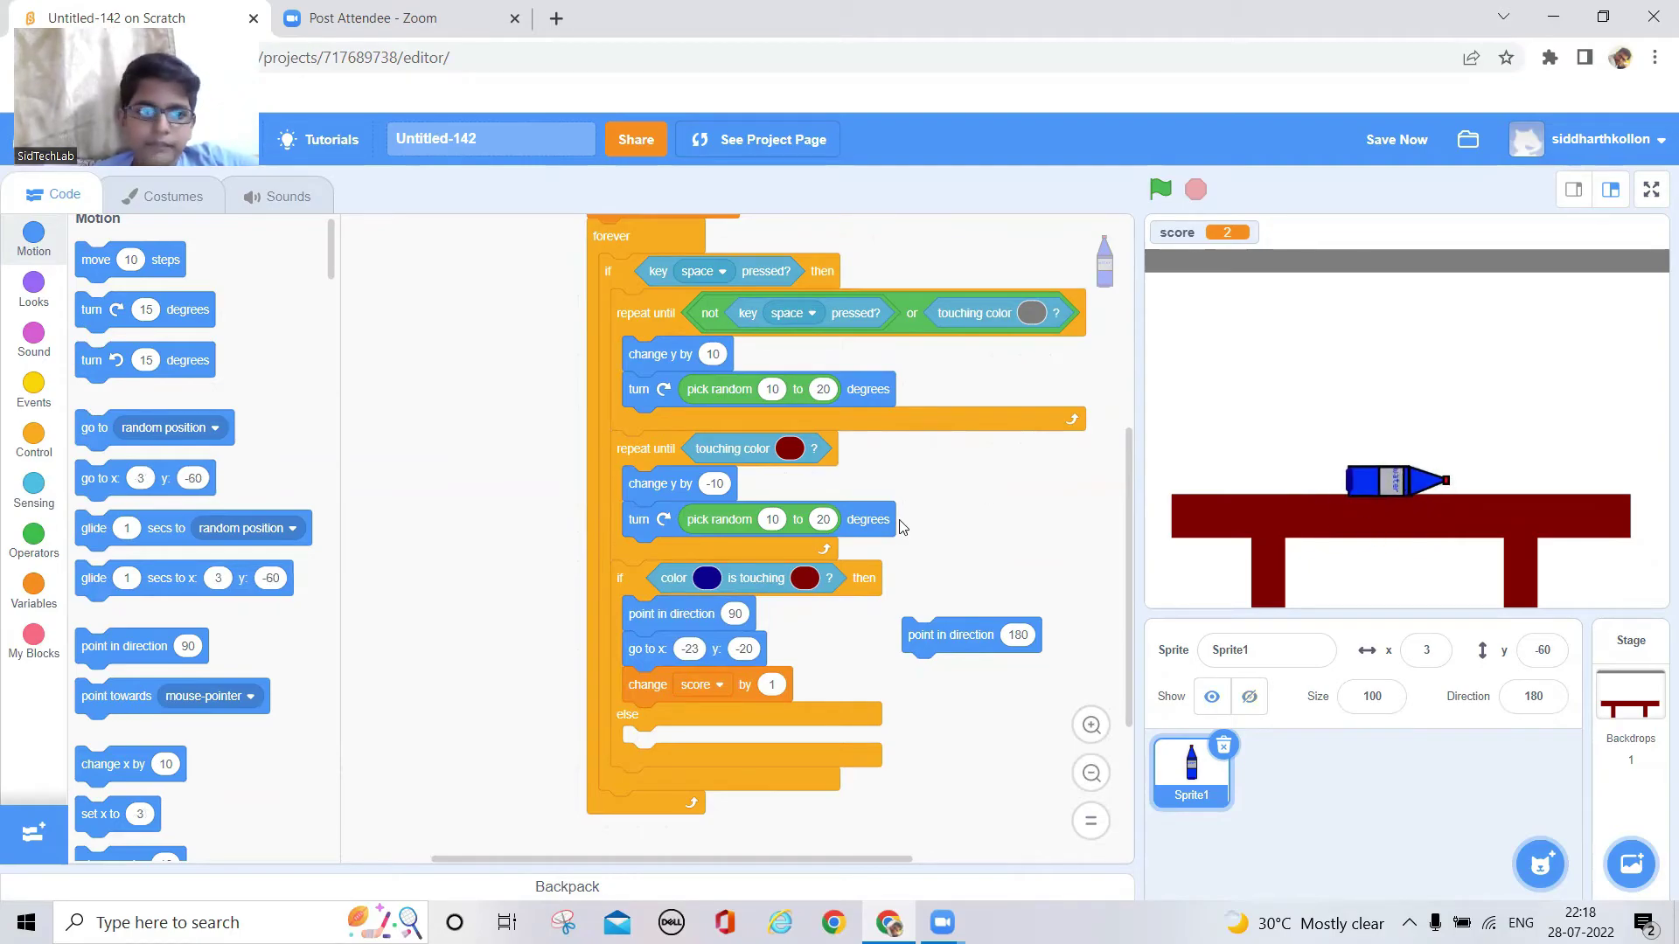
{"action": "mouse_move", "coordinate": [81, 485]}
{"action": "left_mouse_down"}
{"action": "mouse_move", "coordinate": [912, 676]}
{"action": "mouse_move", "coordinate": [679, 742]}
{"action": "left_mouse_up"}
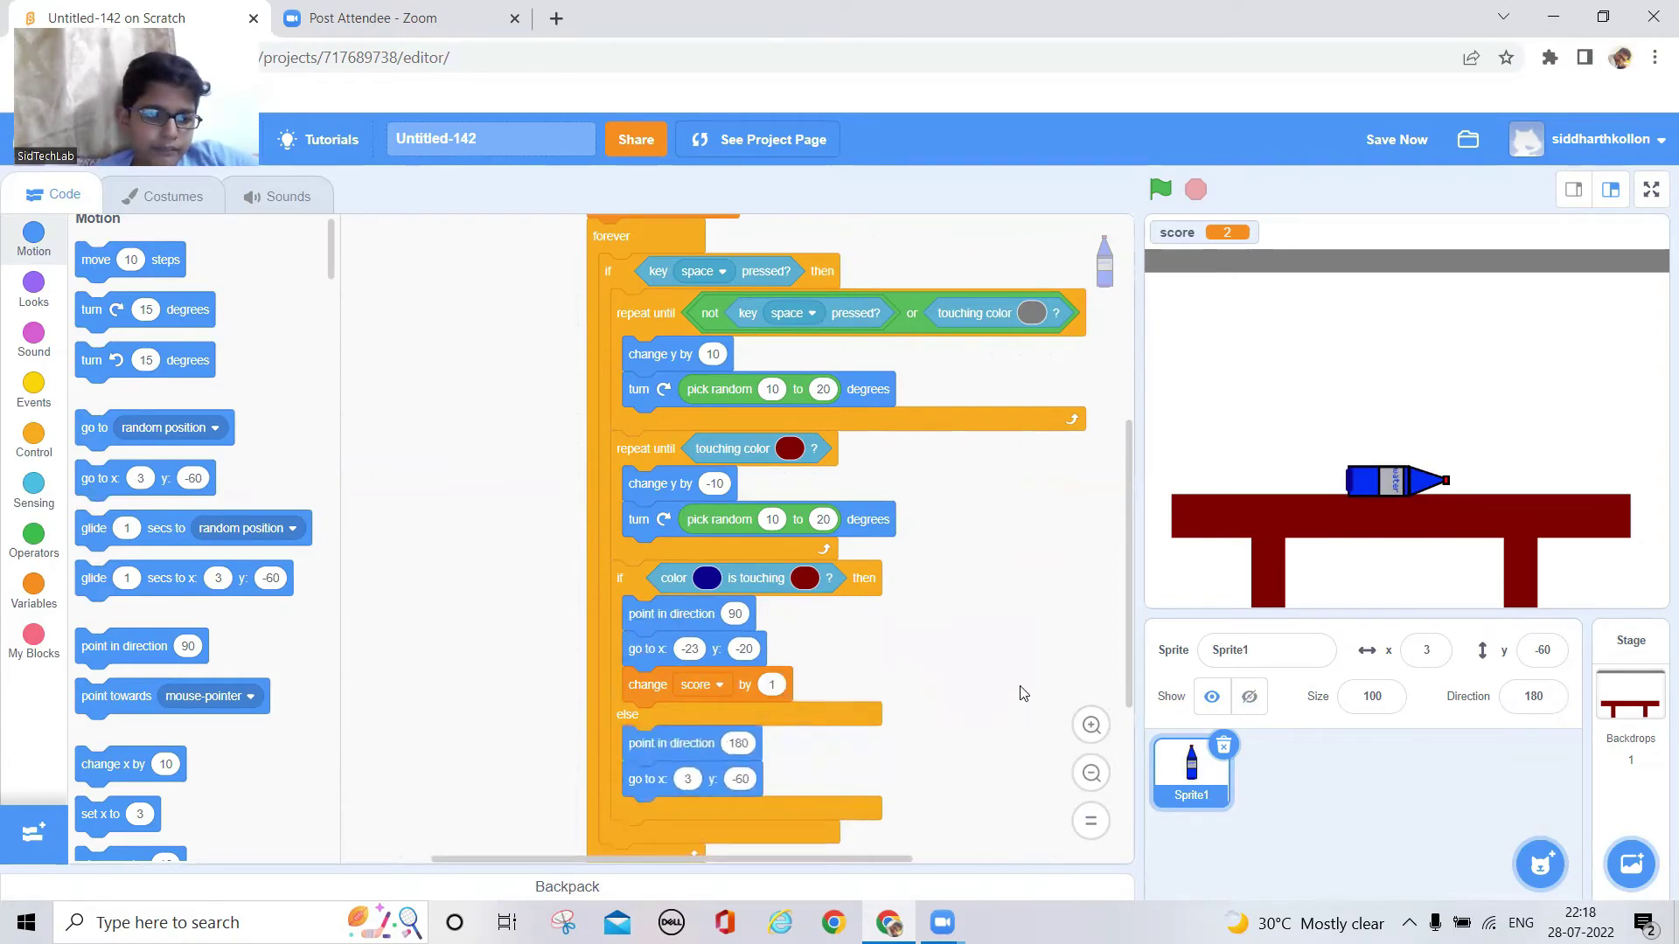
{"action": "scroll", "coordinate": [1013, 529], "scroll_direction": "down", "scroll_amount": 1}
{"action": "scroll", "coordinate": [1014, 529], "scroll_direction": "down", "scroll_amount": 1}
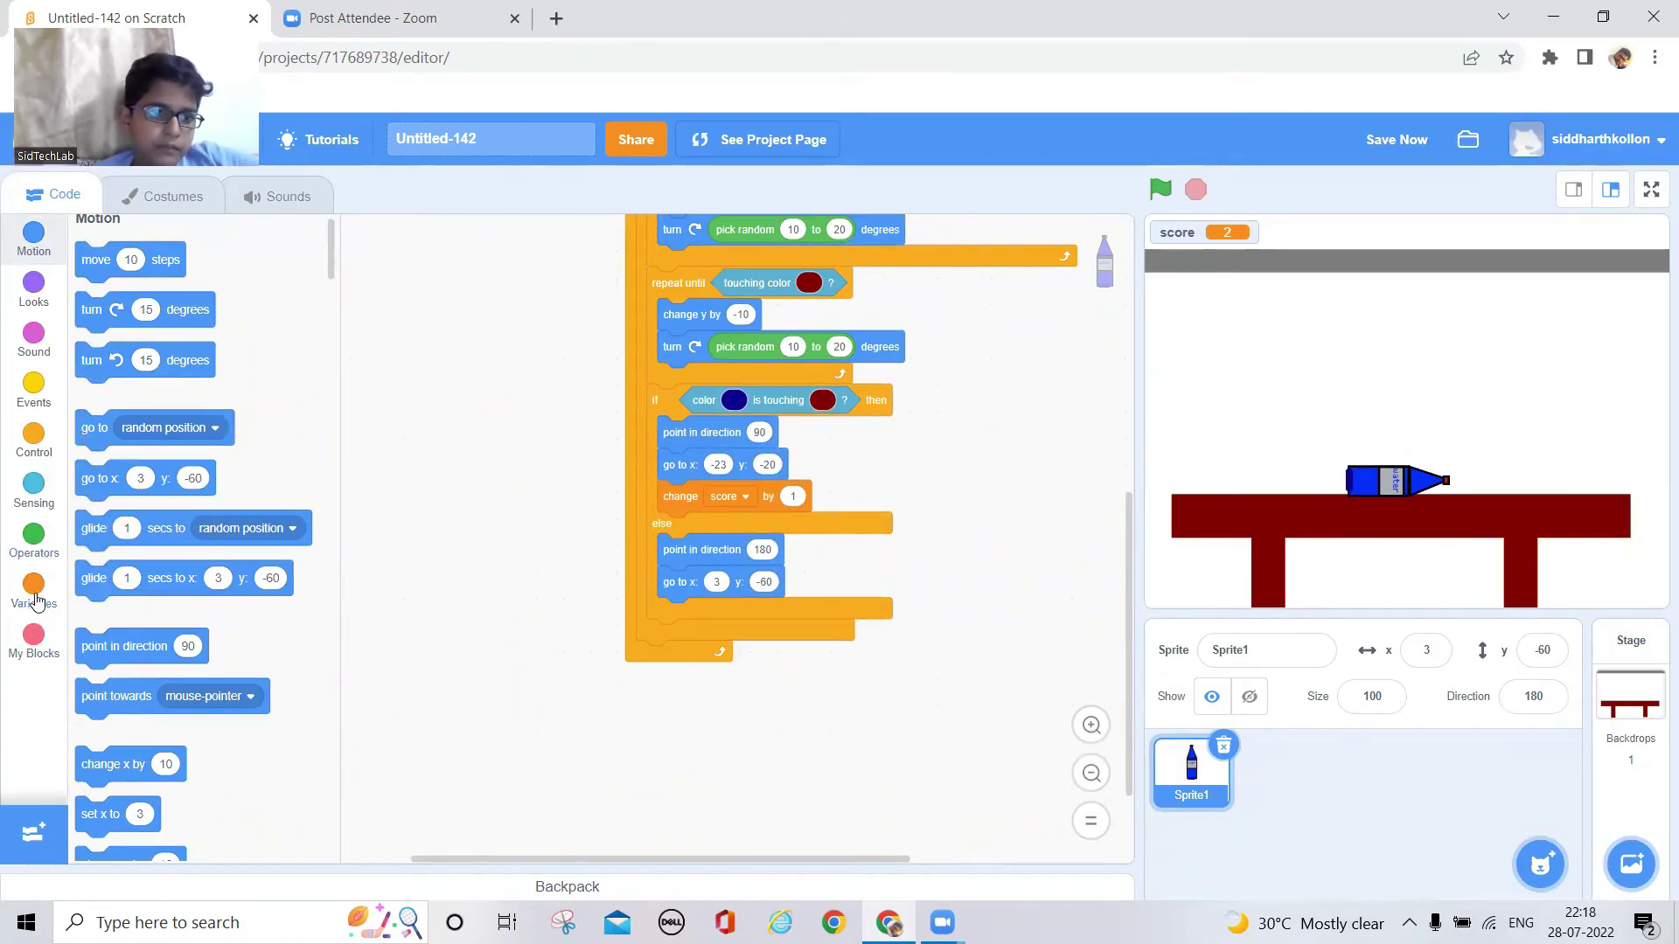
Fill the else branch with 'change score by -1', 'wait 1 seconds', and a copied upright-reset stack
{"action": "left_click", "coordinate": [34, 596]}
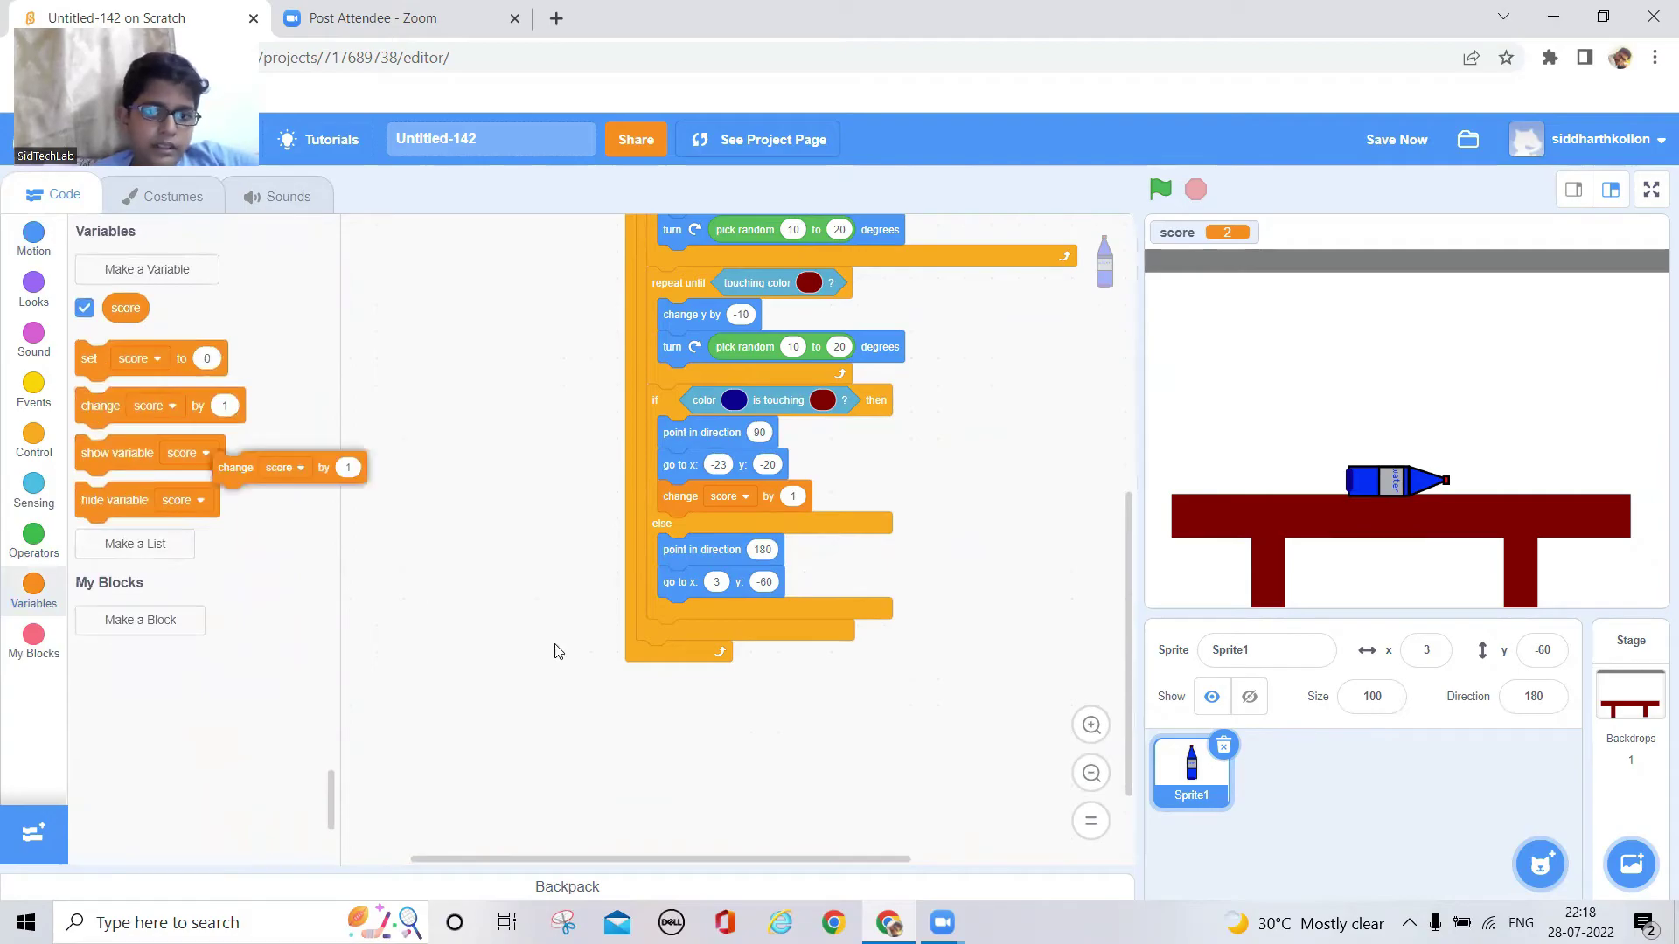
{"action": "left_click_drag", "start_coordinate": [99, 410], "coordinate": [682, 617]}
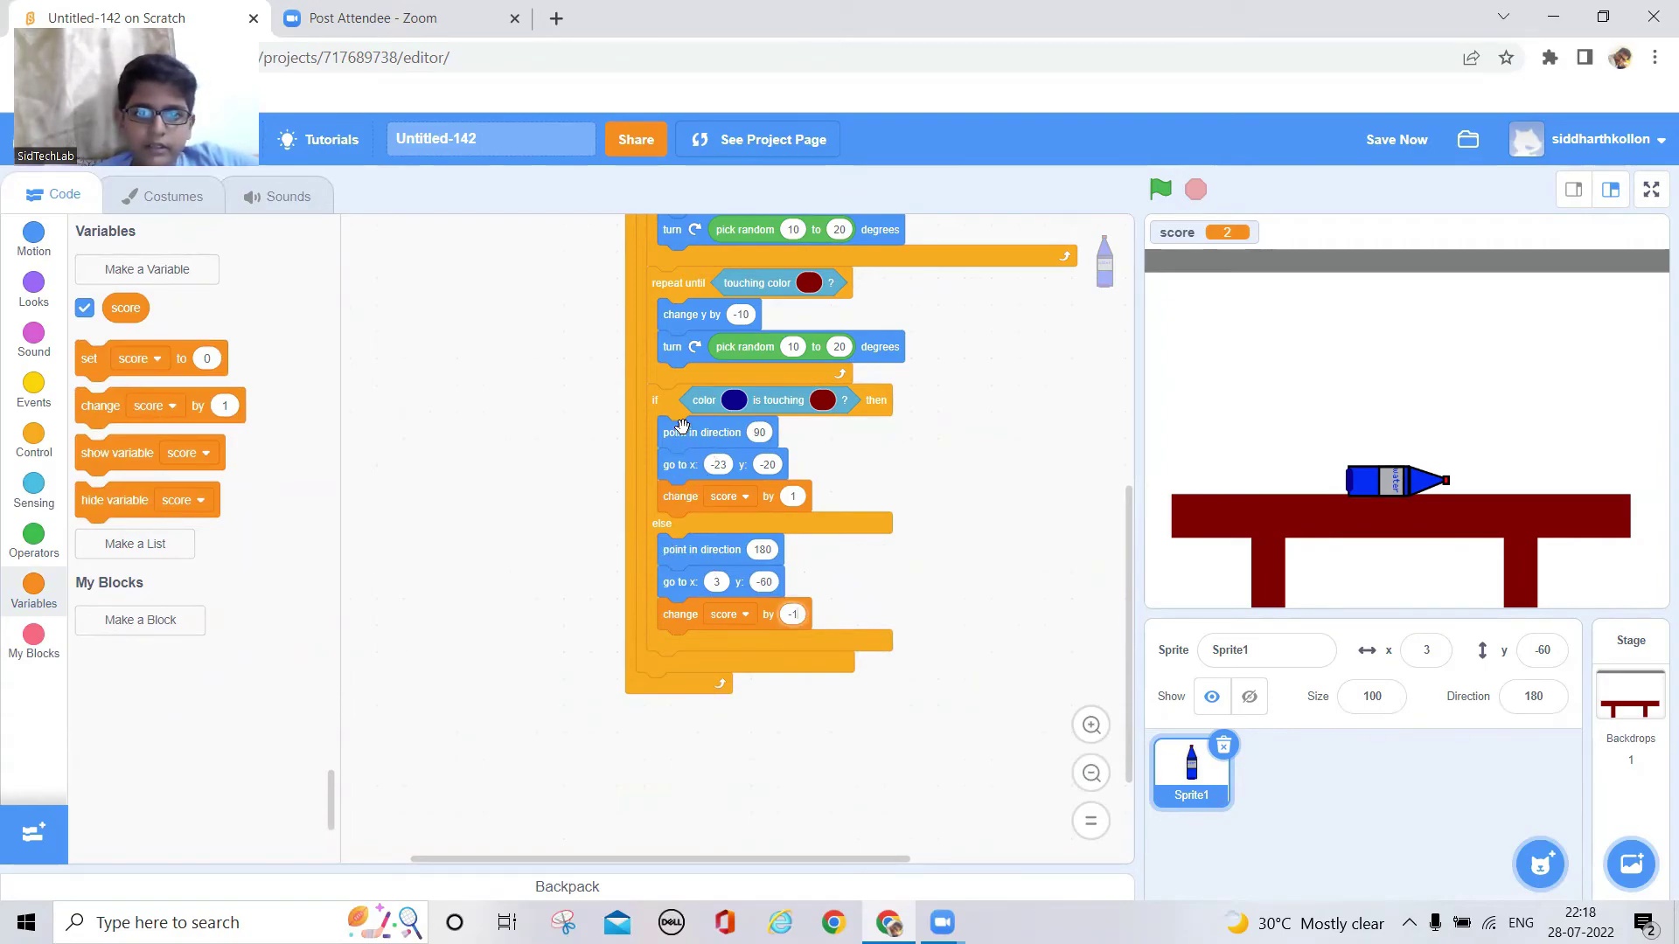
{"action": "left_click", "coordinate": [746, 453]}
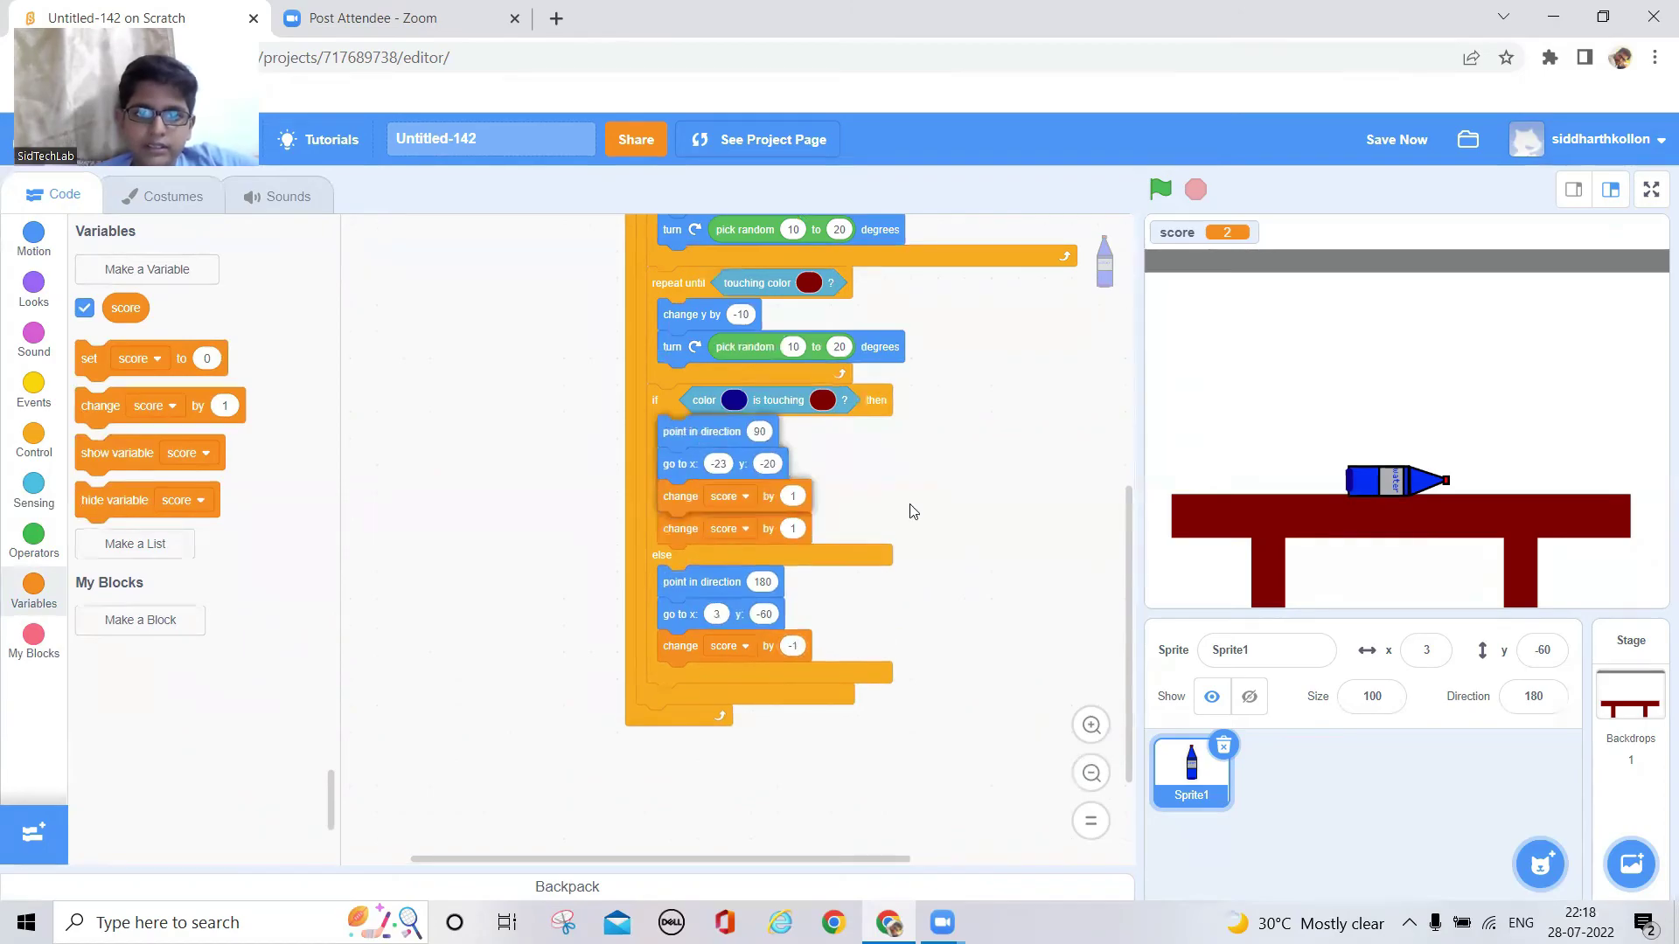
{"action": "left_click_drag", "start_coordinate": [938, 571], "coordinate": [285, 589]}
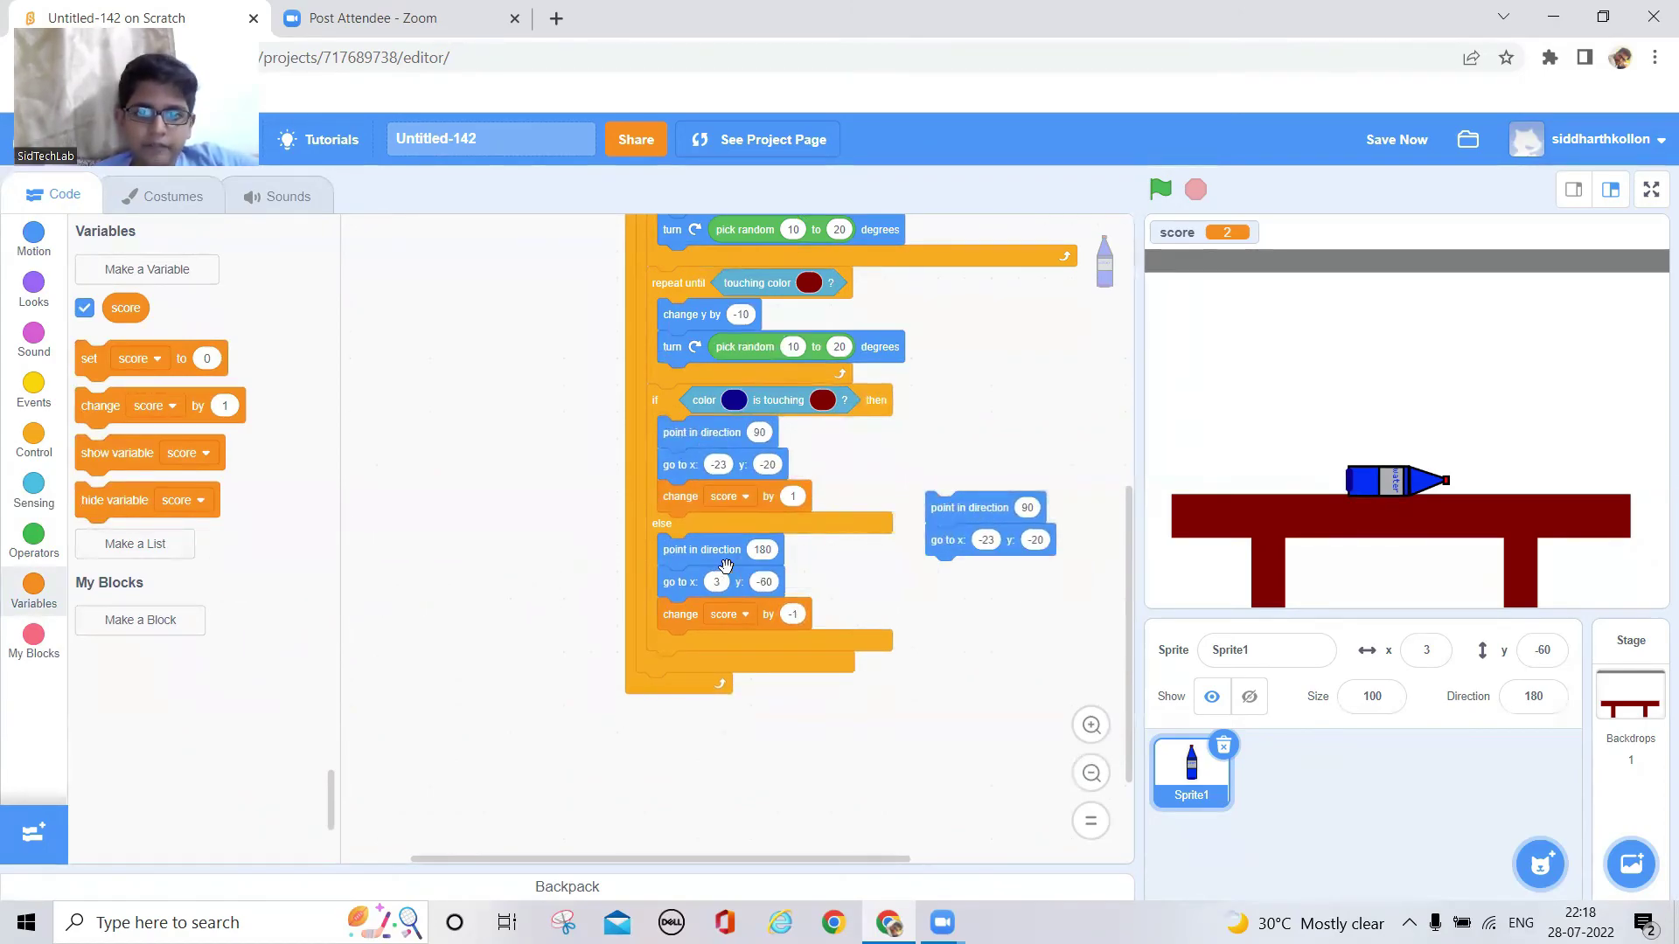
{"action": "left_click_drag", "start_coordinate": [990, 512], "coordinate": [726, 649]}
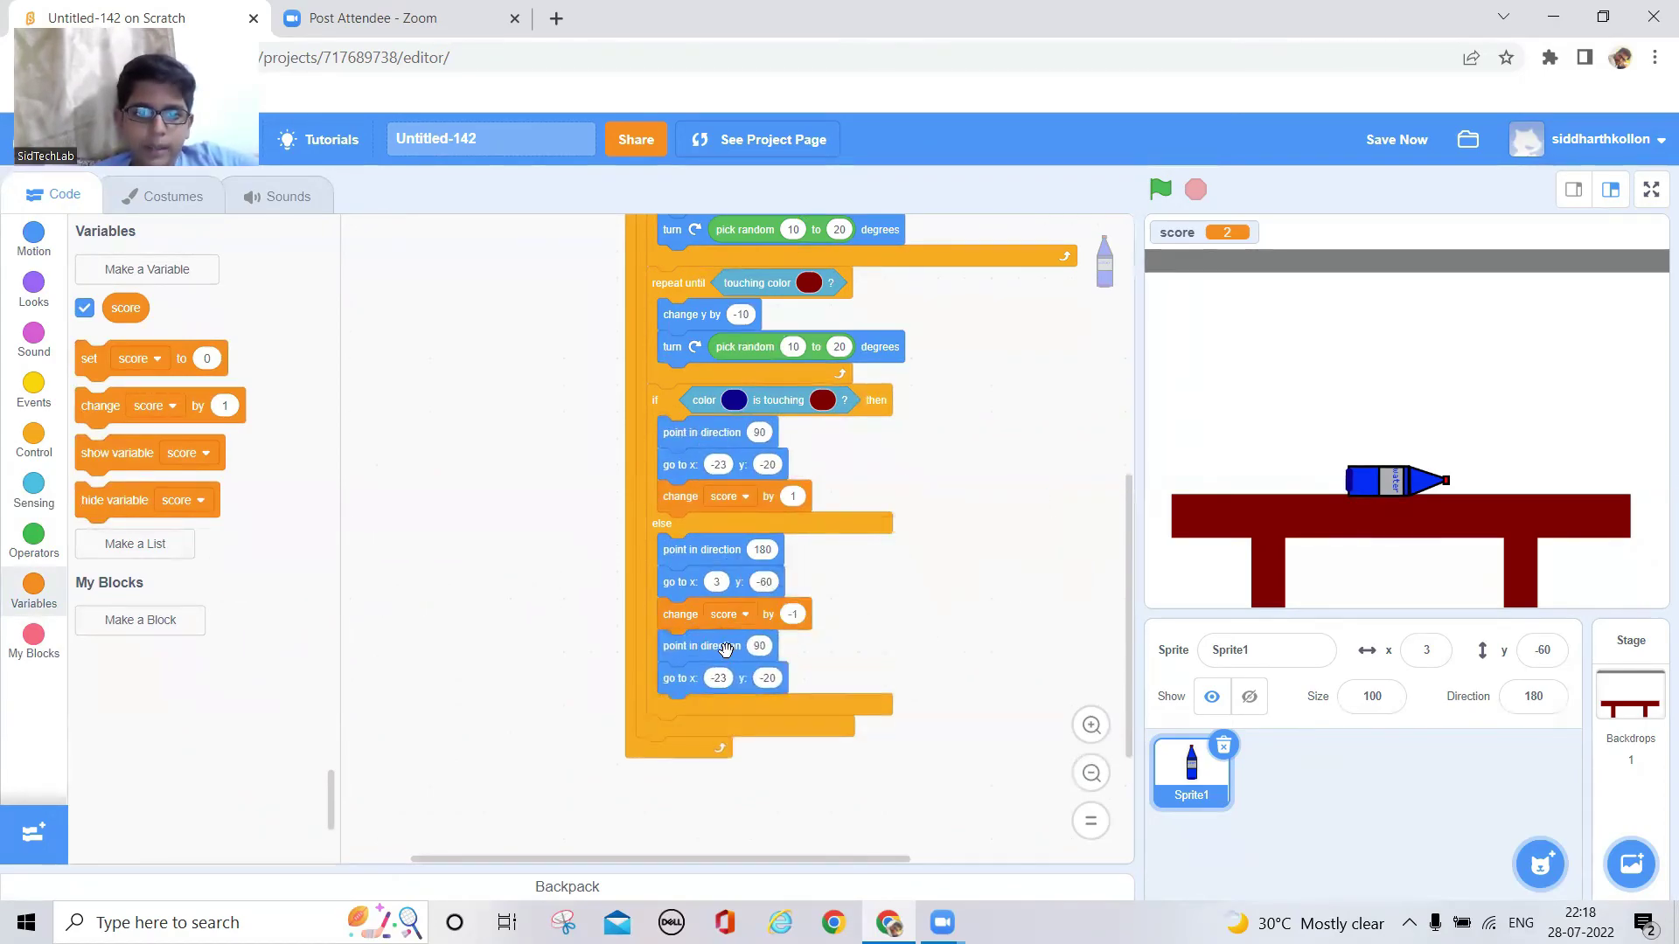
{"action": "left_click", "coordinate": [34, 438]}
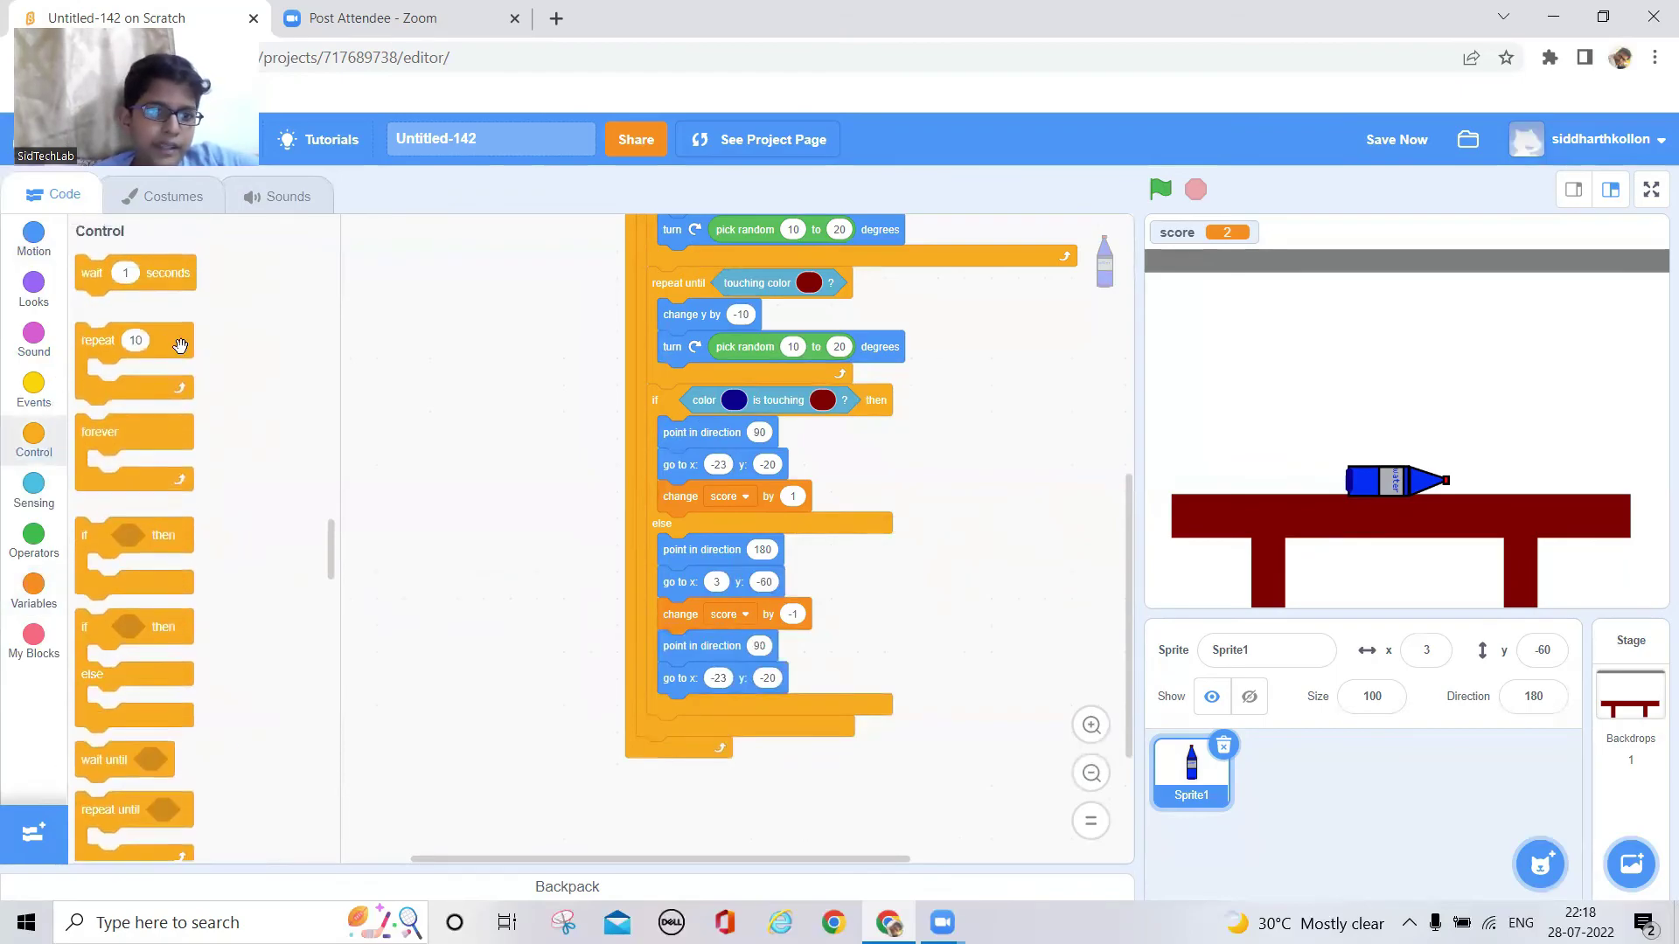
{"action": "mouse_move", "coordinate": [100, 275]}
{"action": "left_mouse_down"}
{"action": "mouse_move", "coordinate": [692, 644]}
{"action": "mouse_move", "coordinate": [674, 648]}
{"action": "left_mouse_up"}
Start the game with the green flag and switch the stage to full screen
{"action": "left_click", "coordinate": [1161, 190]}
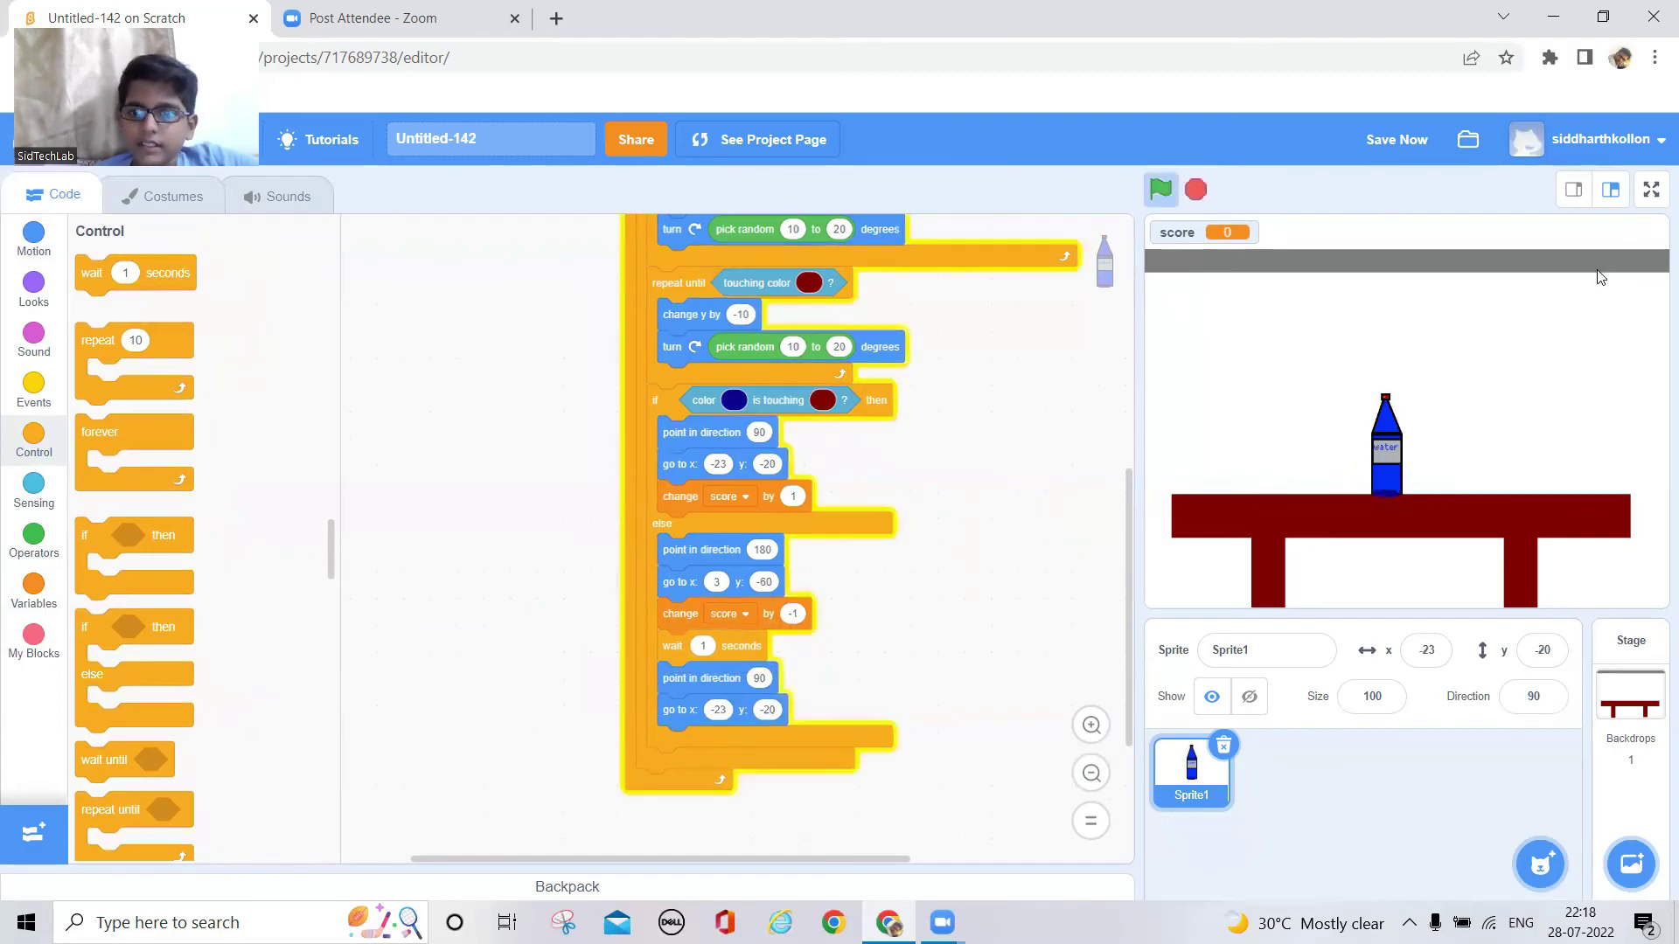
{"action": "left_click", "coordinate": [1649, 190]}
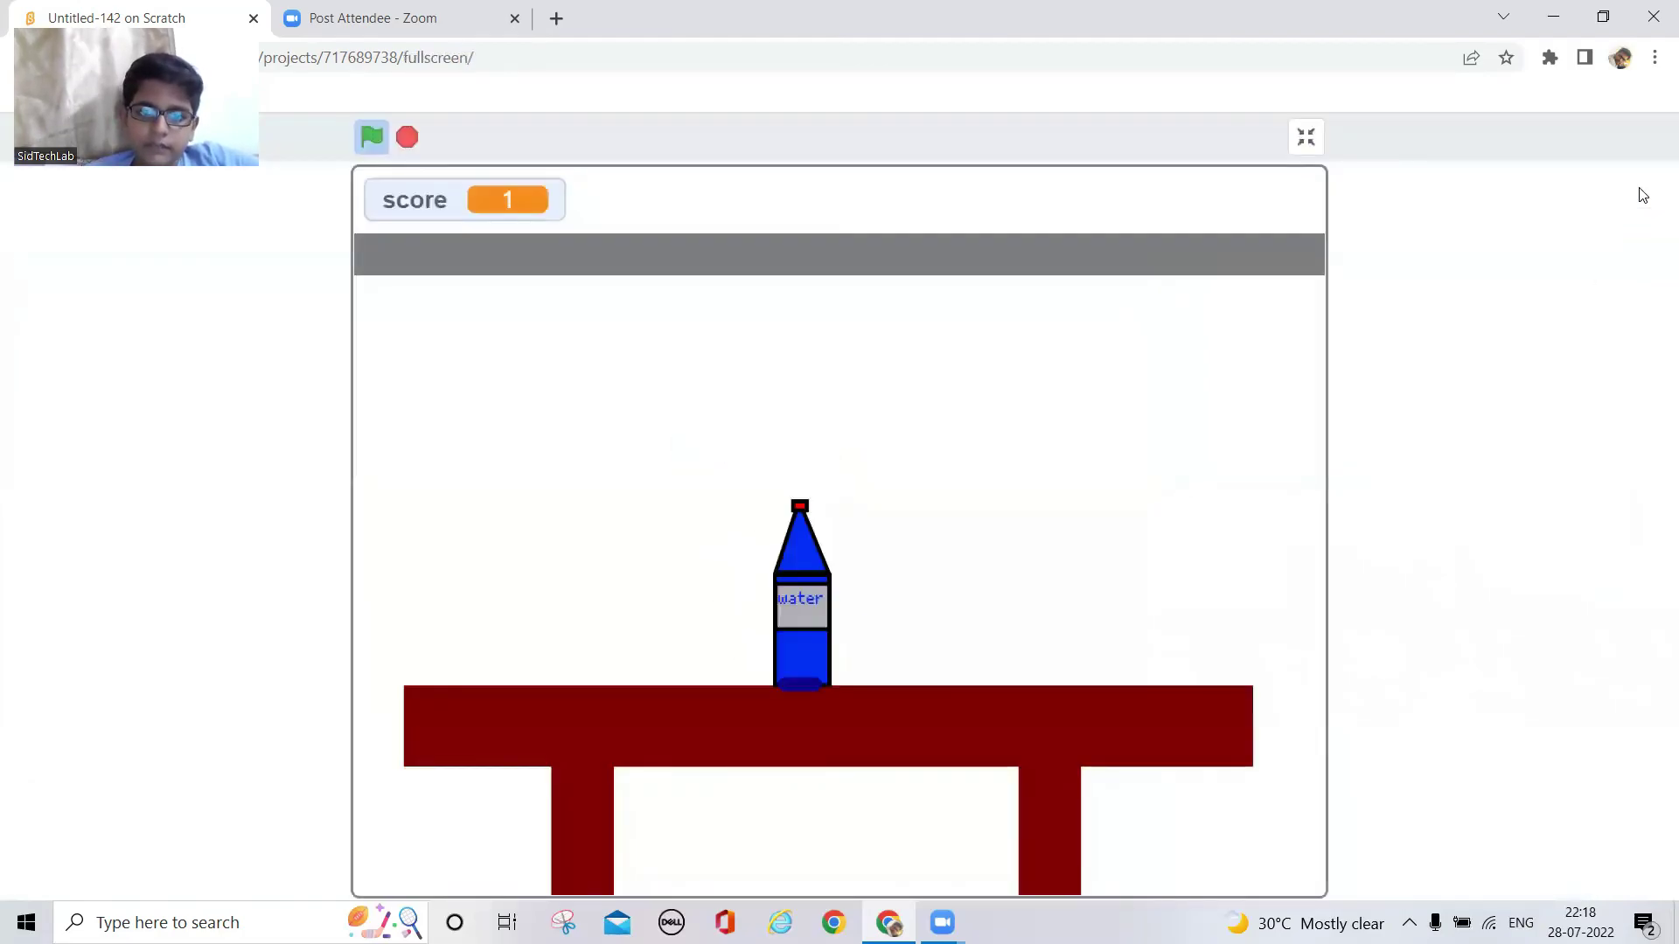